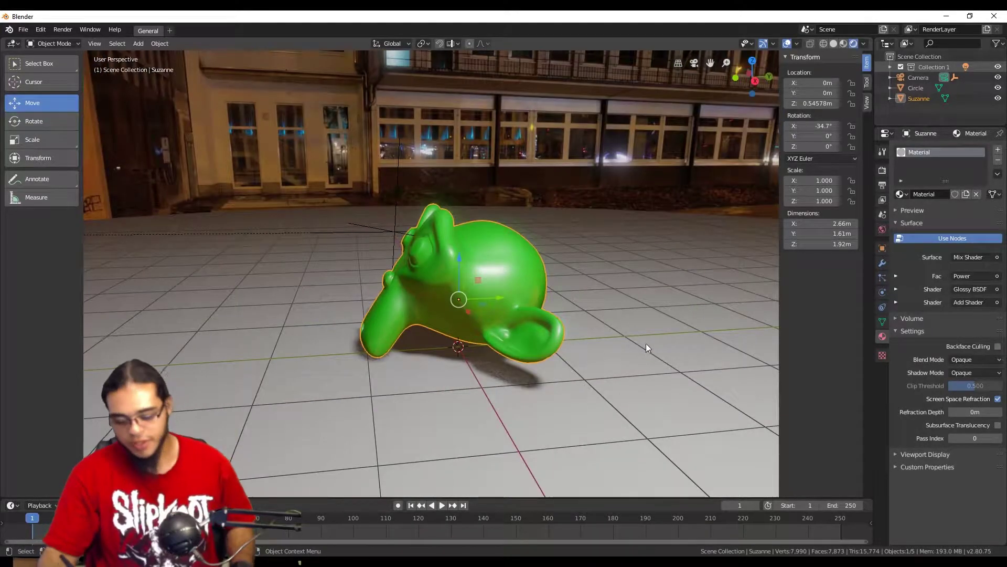
Sketch a yellow double-headed arrow between the Move tool and the viewport's lower edge with a framed area beside it, and hide the annotations
middle_click_drag(646, 348, 643, 326)
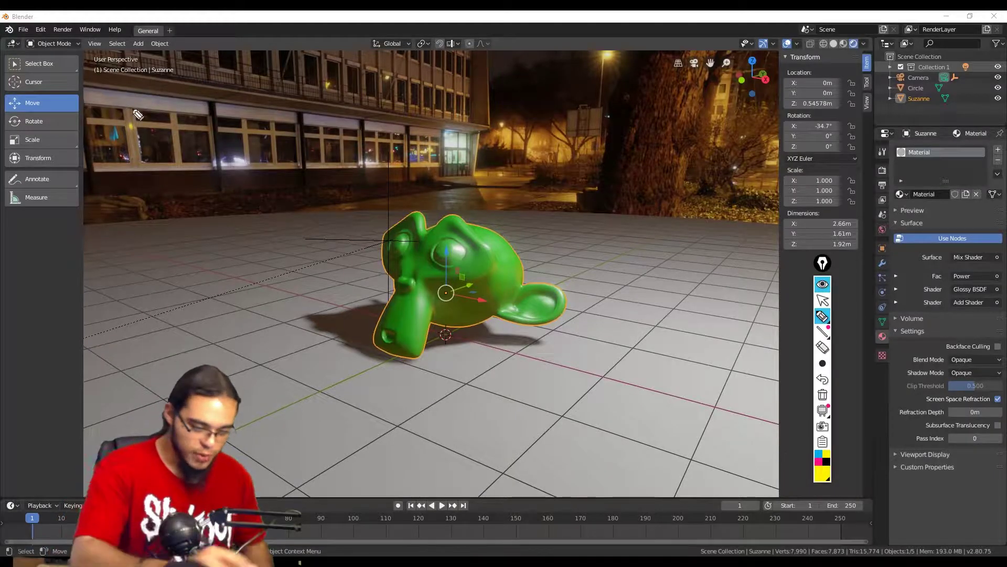
mouse_move(147, 83)
left_mouse_down()
mouse_move(99, 102)
mouse_move(162, 166)
left_mouse_up()
mouse_move(101, 105)
left_mouse_down()
mouse_move(168, 103)
mouse_move(371, 168)
mouse_move(409, 484)
left_mouse_up()
mouse_move(375, 431)
left_mouse_down()
mouse_move(408, 482)
mouse_move(468, 397)
left_mouse_up()
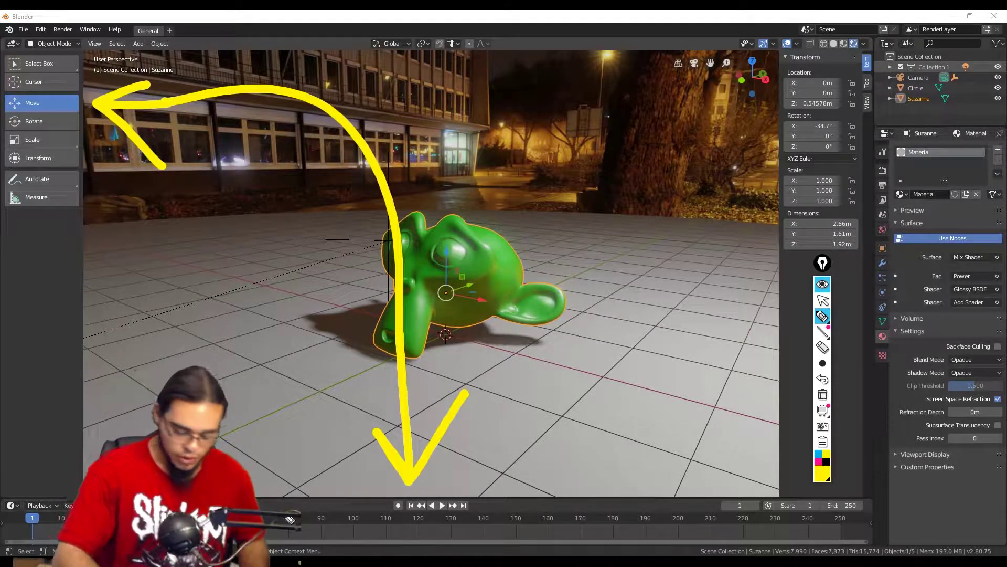
left_click_drag(378, 505, 305, 473)
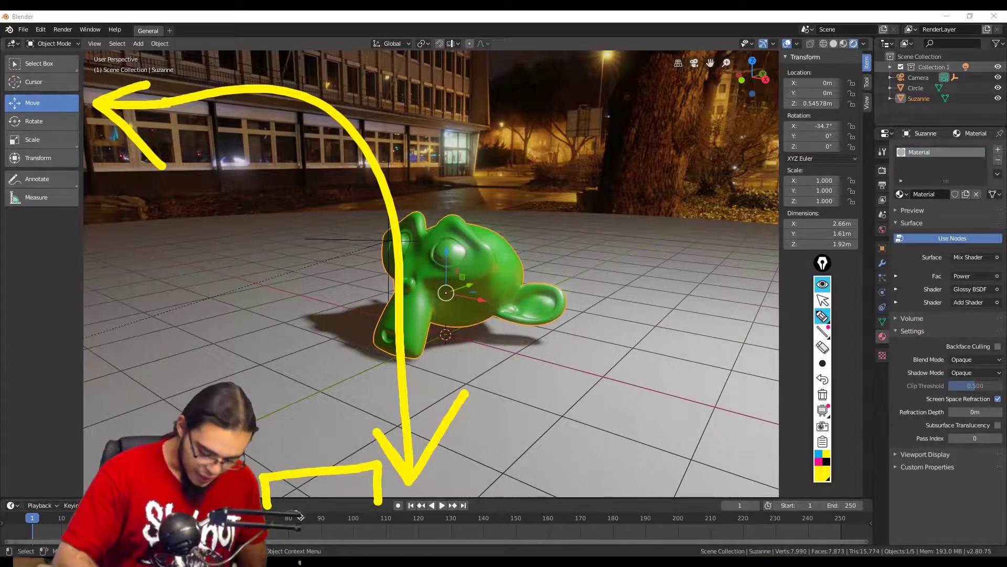
mouse_move(326, 506)
left_mouse_down()
mouse_move(347, 499)
mouse_move(317, 508)
left_mouse_up()
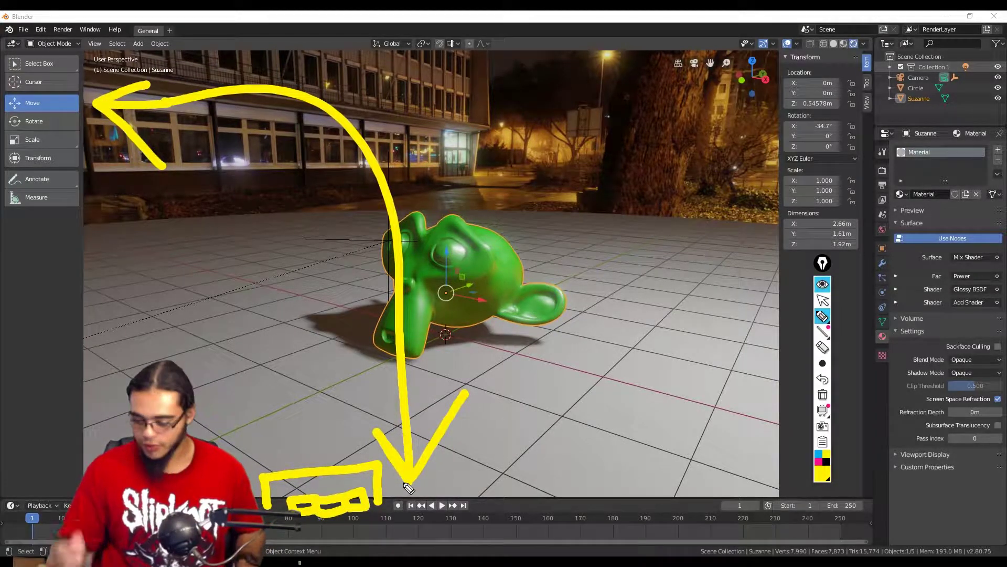
left_click(822, 283)
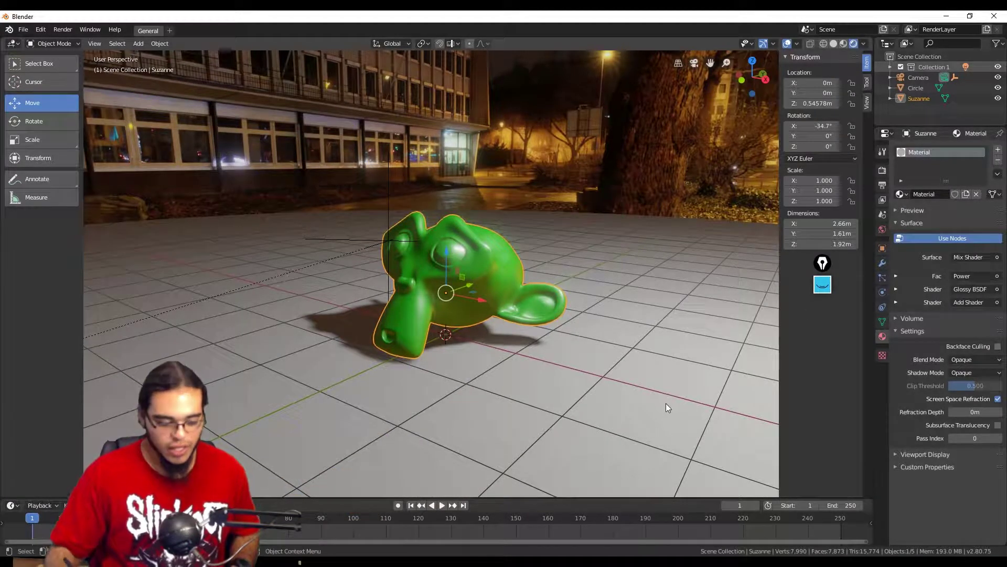
Switch back and forth between the Rotate and Move tools, finishing with Move active
left_click(60, 121)
left_click(59, 103)
left_click(58, 118)
left_click(59, 103)
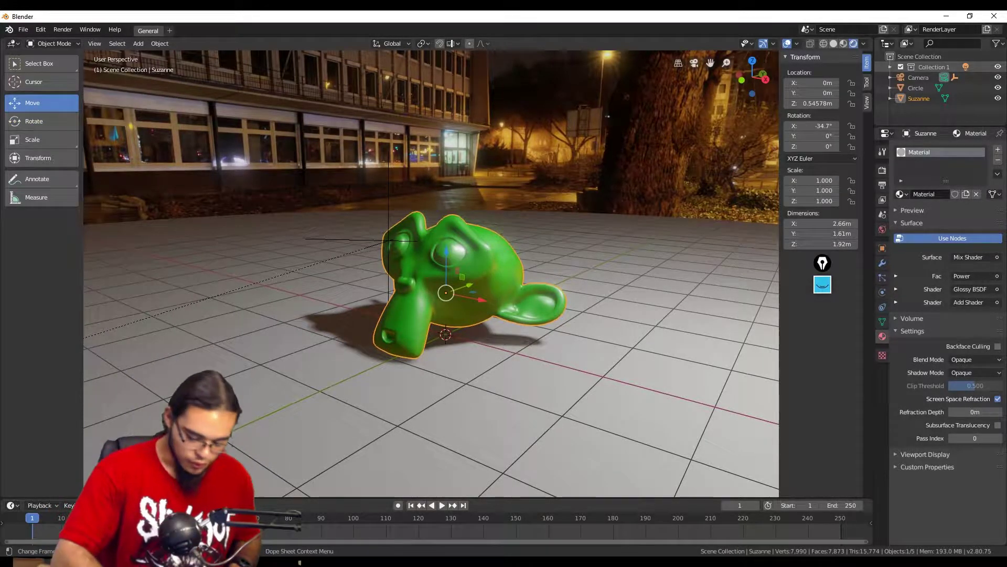
Switch to the Blender 2.79 window and enable the translate and rotate manipulators together on the cube
key("alt+Tab")
middle_click_drag(570, 318, 541, 305)
middle_click_drag(542, 306, 529, 288, "ctrl")
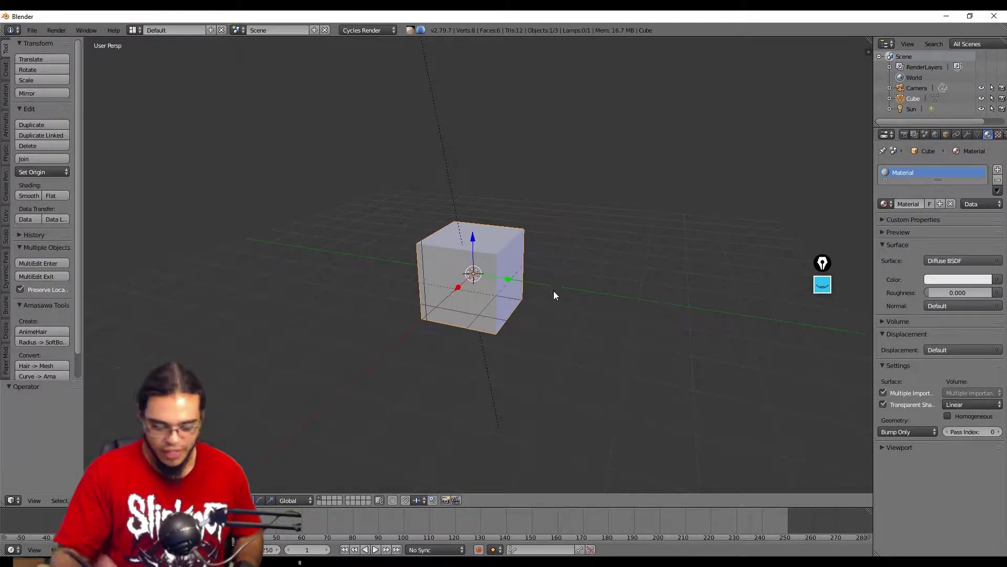
left_click(260, 500)
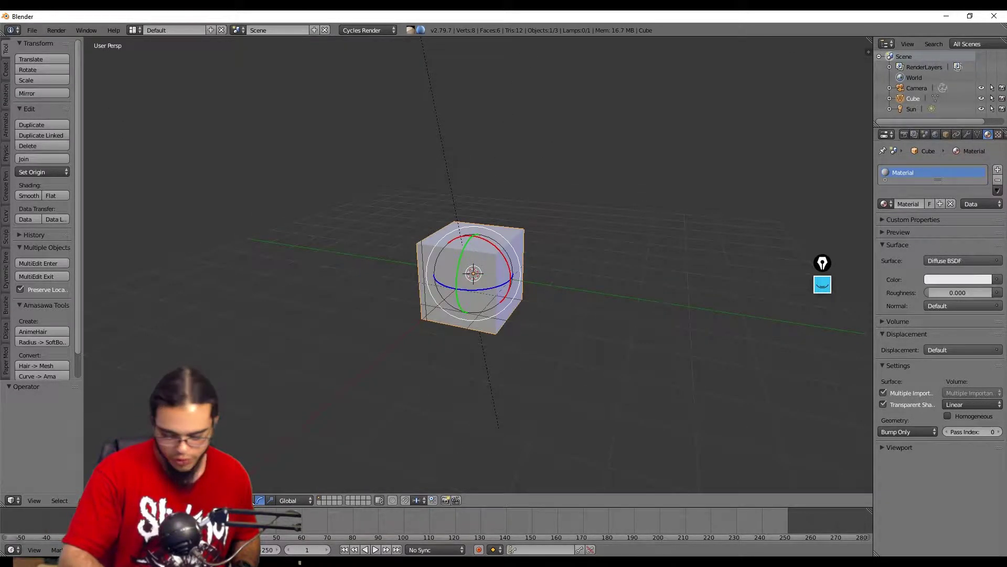
left_click(261, 499)
left_click(261, 499, "shift")
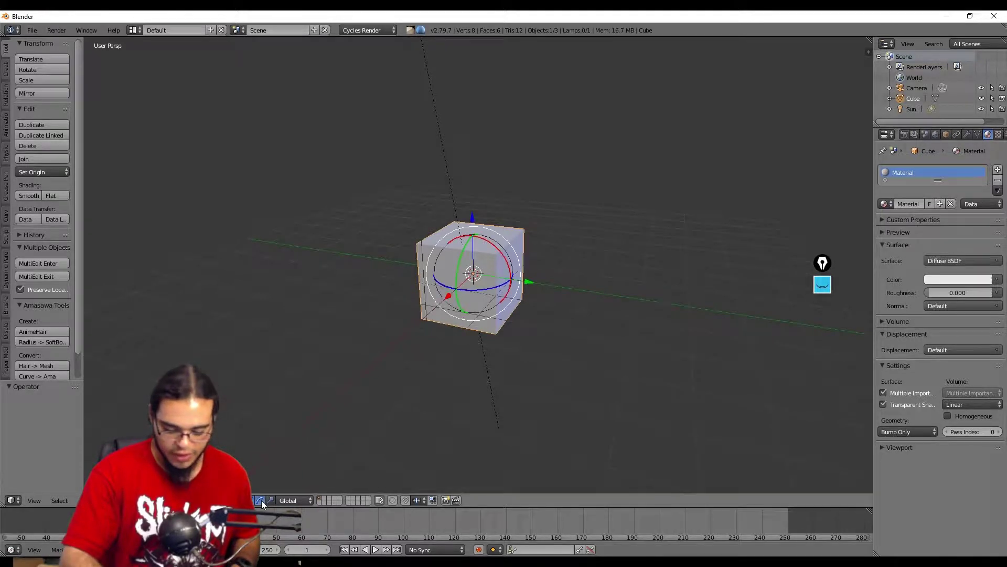
Transform the cube using the handles of its combined translate and rotate manipulator
middle_click_drag(536, 367, 534, 290)
left_click_drag(455, 250, 447, 278)
left_click_drag(509, 294, 404, 247)
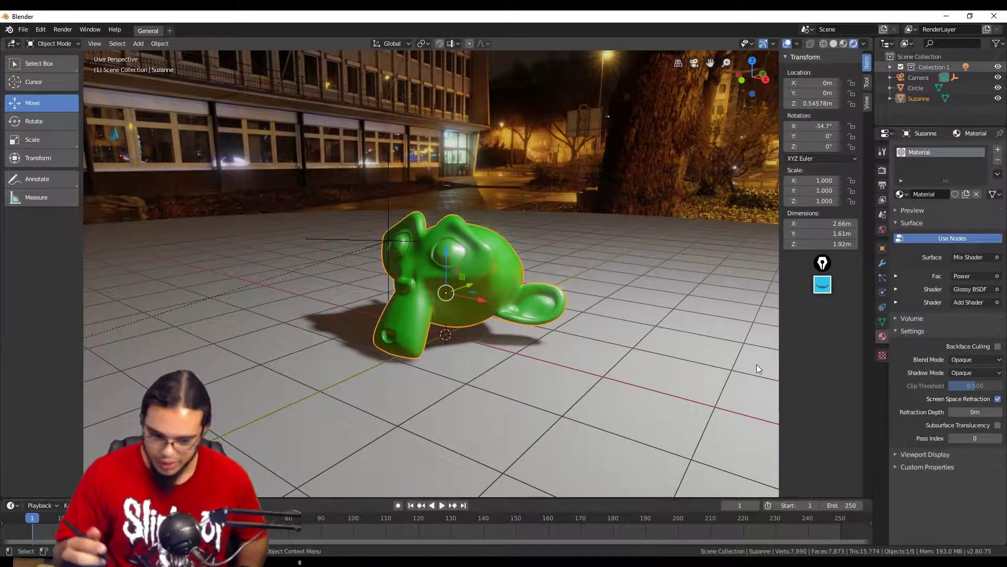
In the Blender 2.80 scene, open the render settings and expand the Indirect Lighting options
middle_click_drag(476, 320, 571, 363)
left_click(882, 171)
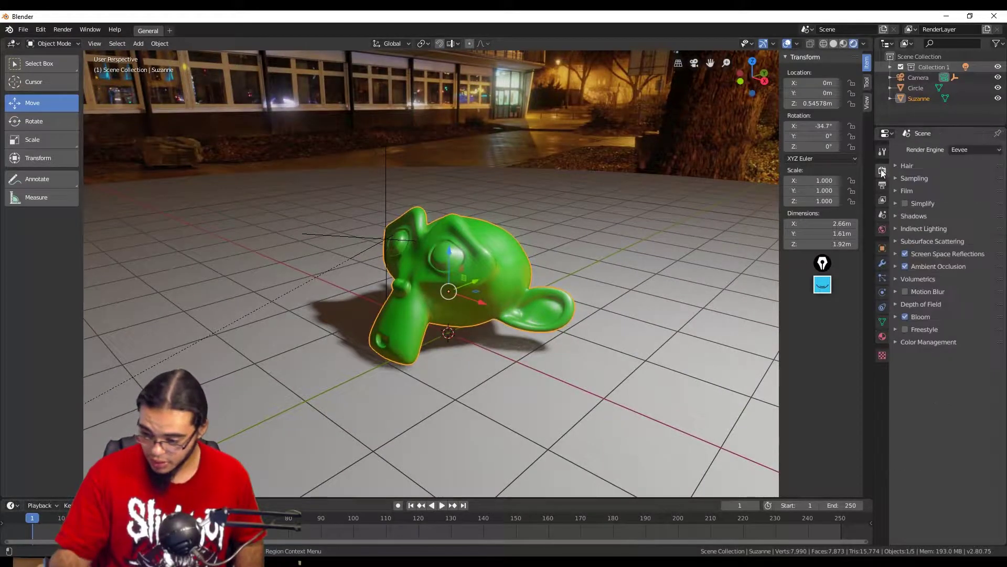
left_click(929, 229)
left_click(939, 243)
middle_click_drag(609, 395, 579, 376)
left_click(924, 267)
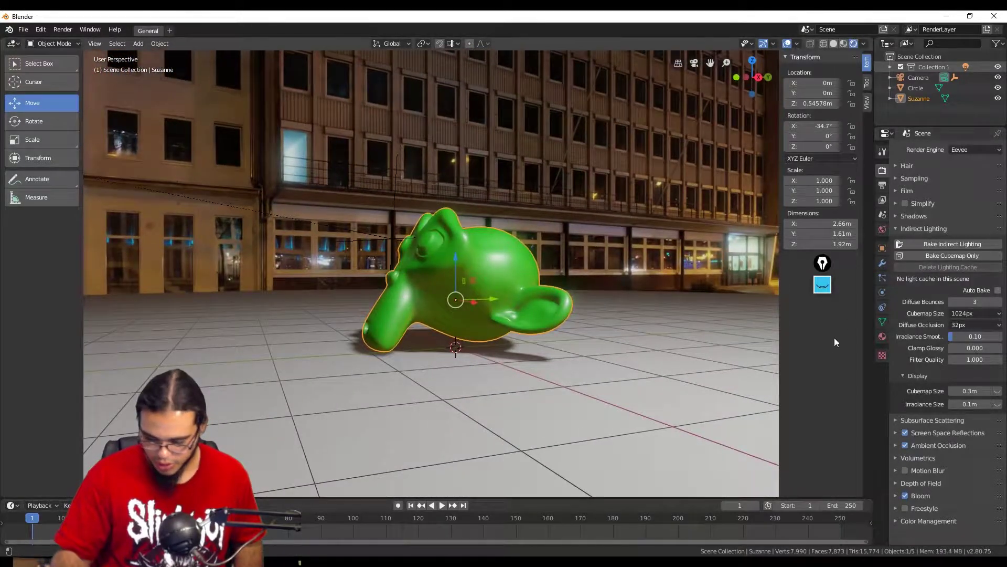
Snap the 3D cursor to the selected monkey head
middle_click_drag(565, 311, 557, 314)
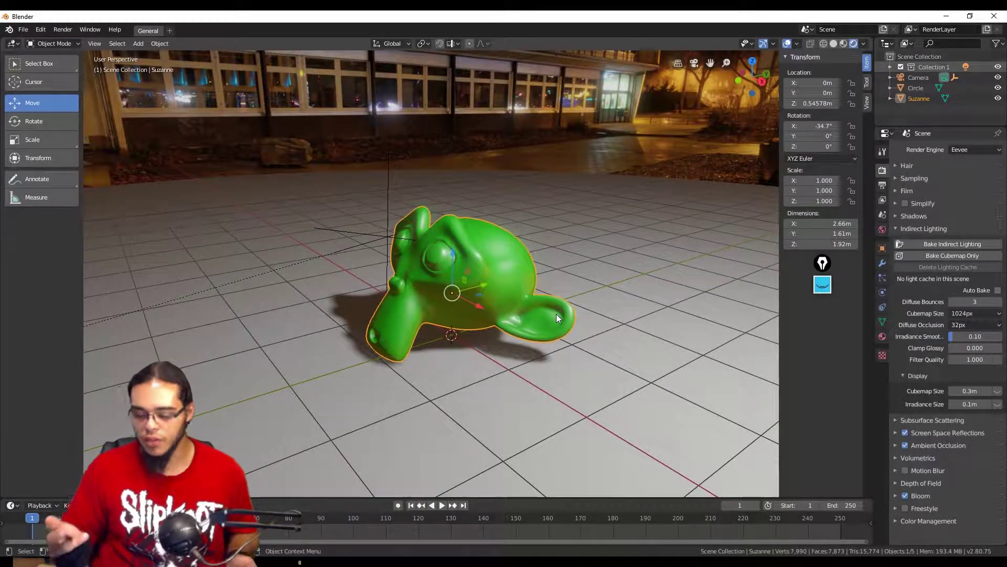
middle_click_drag(569, 303, 578, 411)
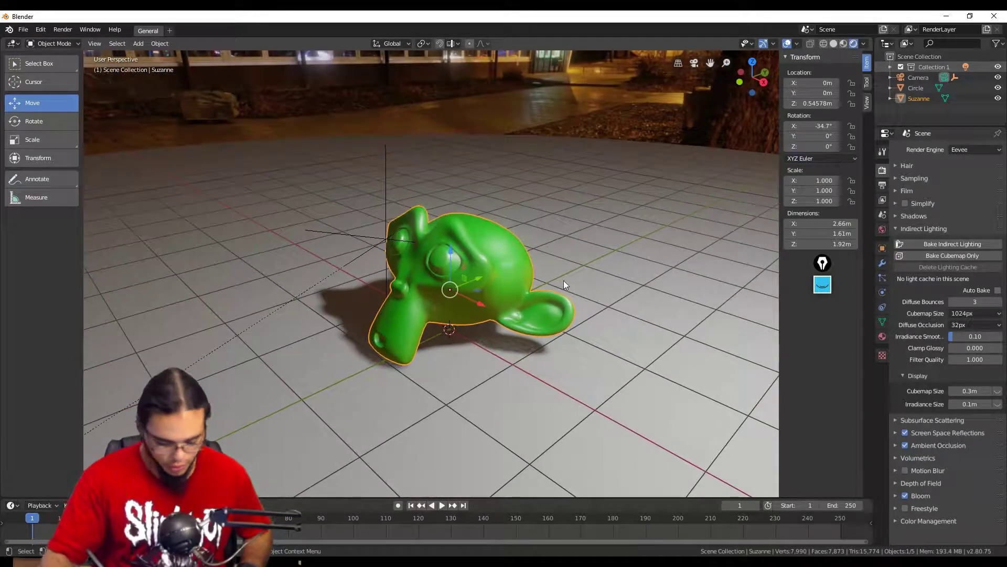
key("shift+s")
left_click(639, 301)
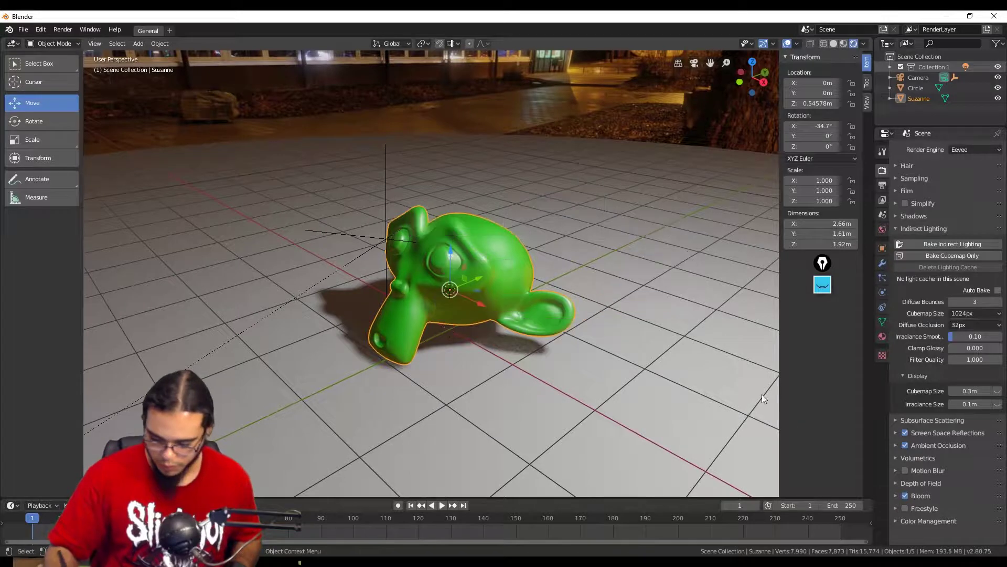
Add a UV sphere, scale it to about 0.275, and move it to about X -1.45, Y -1.35, Z 1.78 m near the monkey head
key("shift+a")
mouse_move(542, 239)
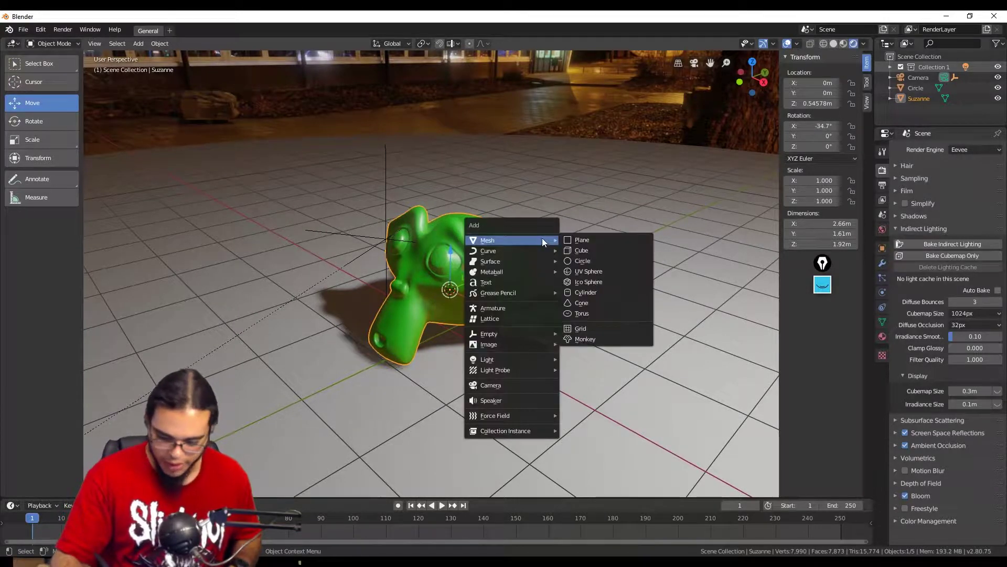
left_click(612, 270)
middle_click_drag(644, 338, 673, 237)
key("s")
left_click(507, 312)
key("g")
left_click(423, 258)
Create a new material for the sphere and set its surface shader to Emission
left_click(882, 336)
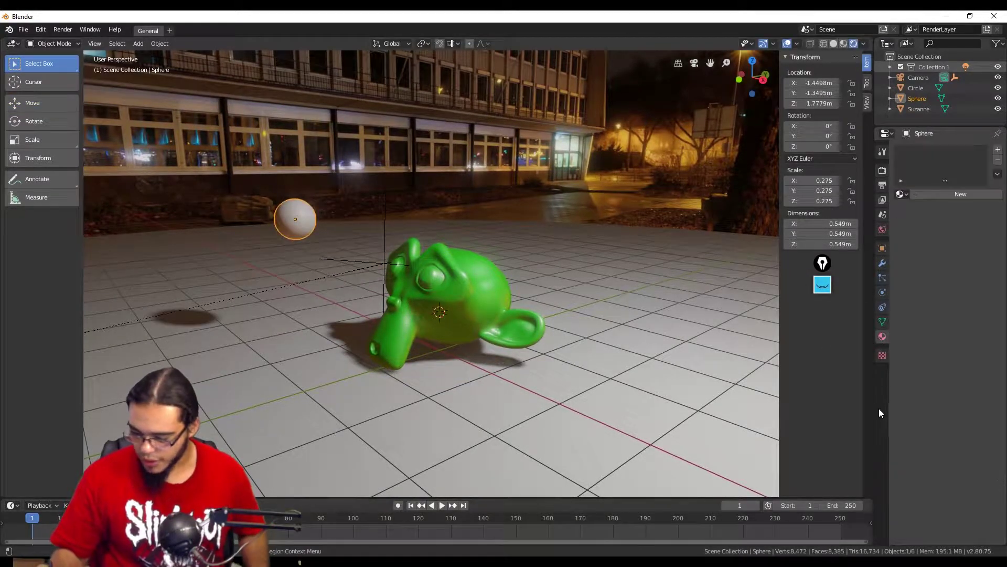
left_click(945, 195)
left_click(971, 257)
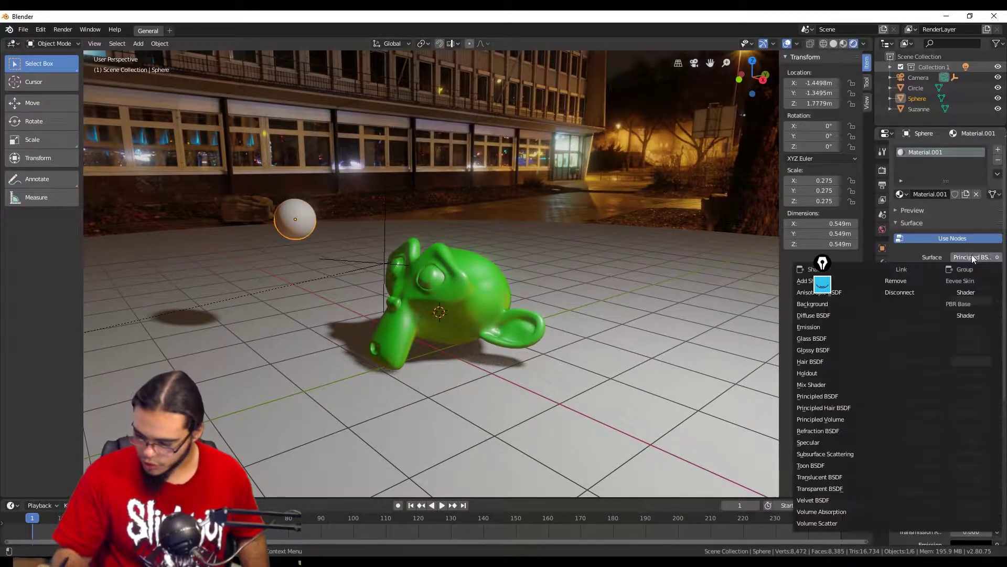
left_click(811, 327)
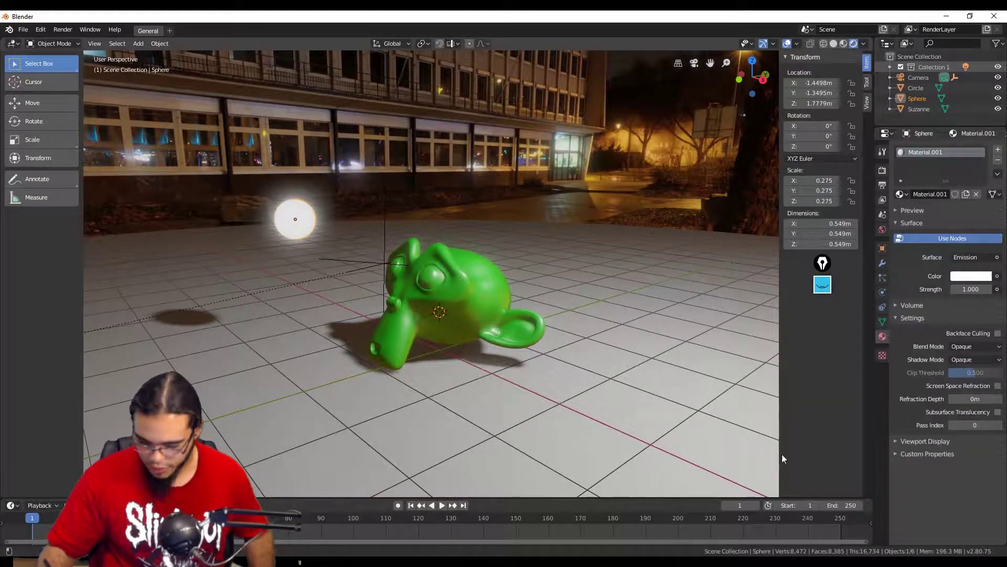
Set the sphere's emission color to red and its strength to 50
left_click(971, 276)
left_click(938, 191)
left_click_drag(941, 204, 939, 215)
left_click_drag(961, 289, 987, 289)
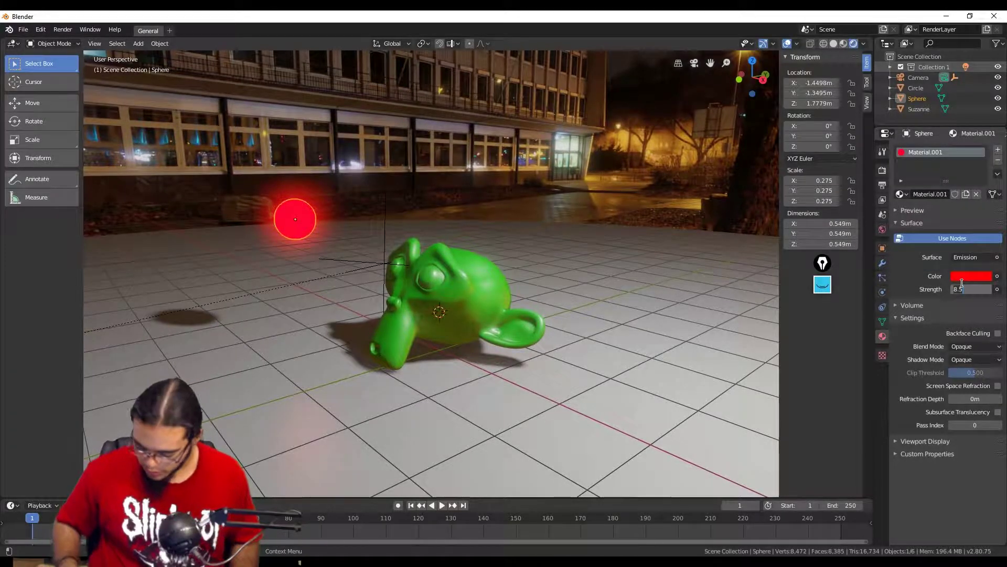
key("Return")
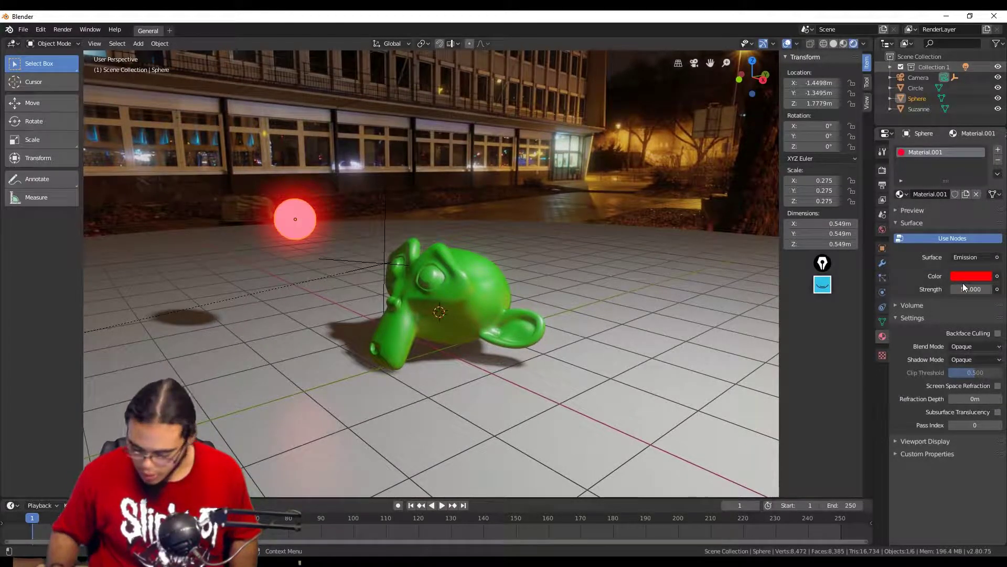
Move the red sphere to about X 0.20, Y 0.76, Z 1.45 m behind the monkey head and hide the viewport overlays
middle_click_drag(349, 269, 314, 228)
key("g")
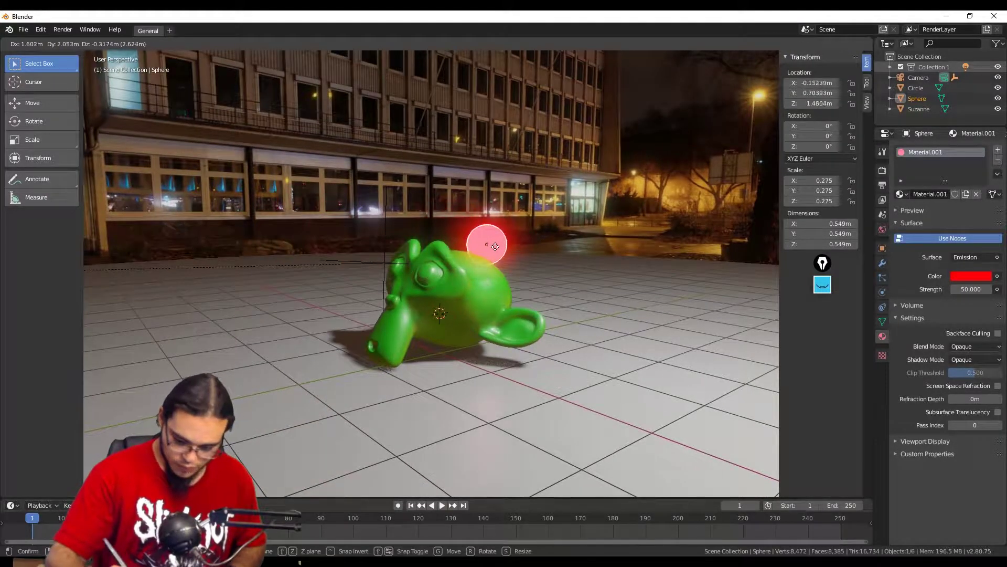
left_click(504, 249)
middle_click_drag(565, 266, 627, 204)
left_click(786, 44)
middle_click_drag(530, 320, 543, 302)
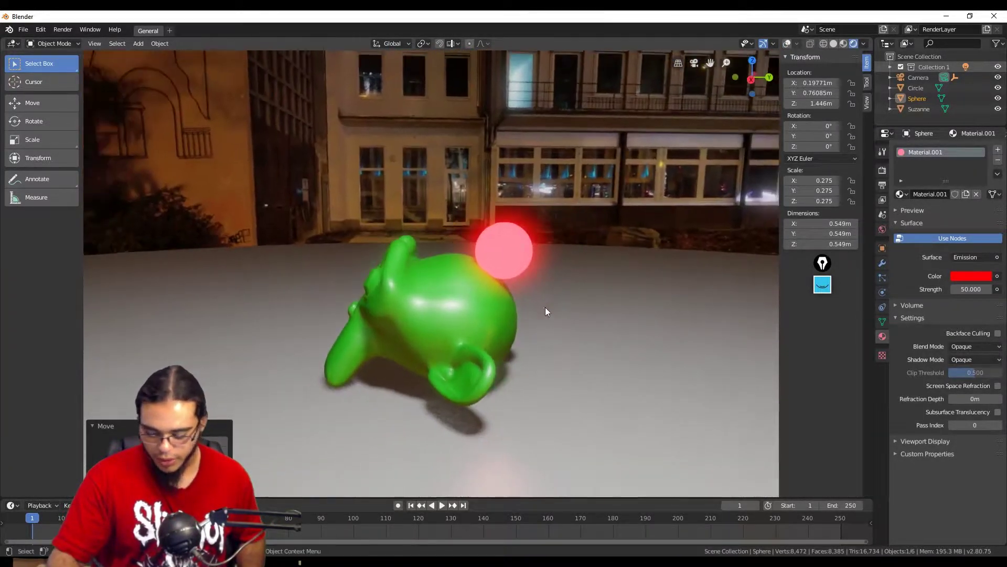
Toggle Bloom off and on to compare the sphere's glow, leaving it enabled, and show the viewport overlays again
left_click(883, 171)
left_click(906, 495)
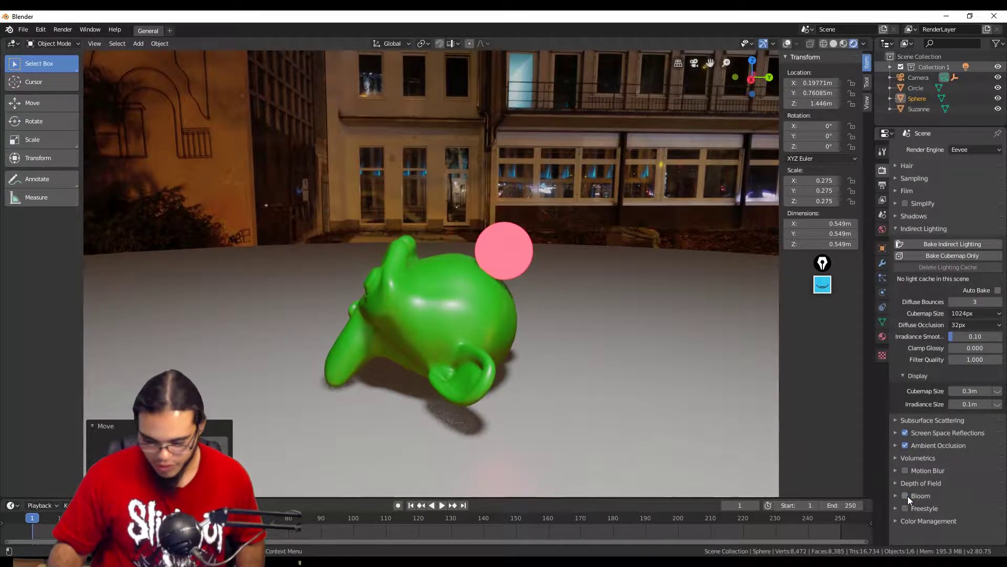
left_click(905, 497)
left_click(904, 499)
left_click(903, 499)
left_click(905, 498)
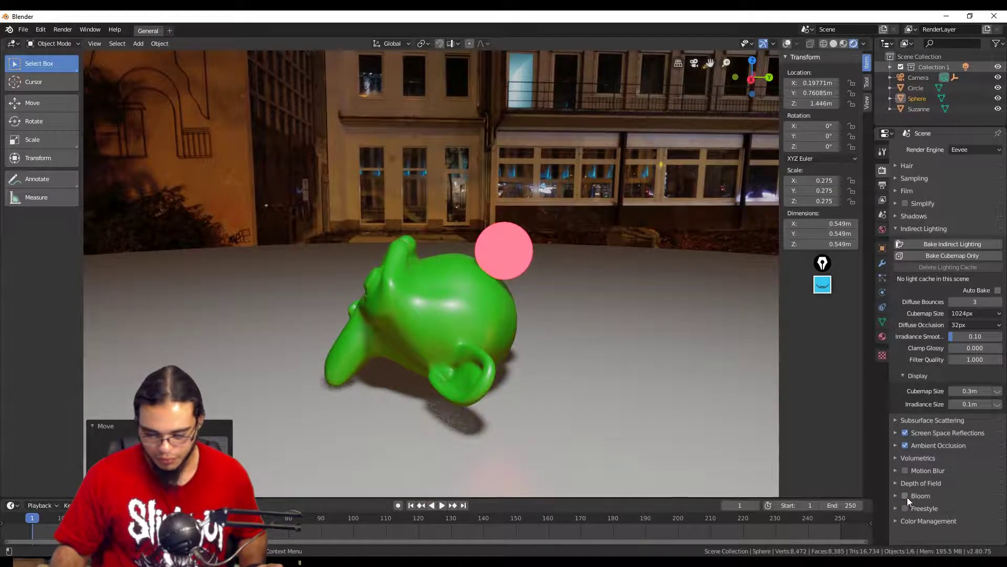
left_click(908, 497)
left_click(906, 498)
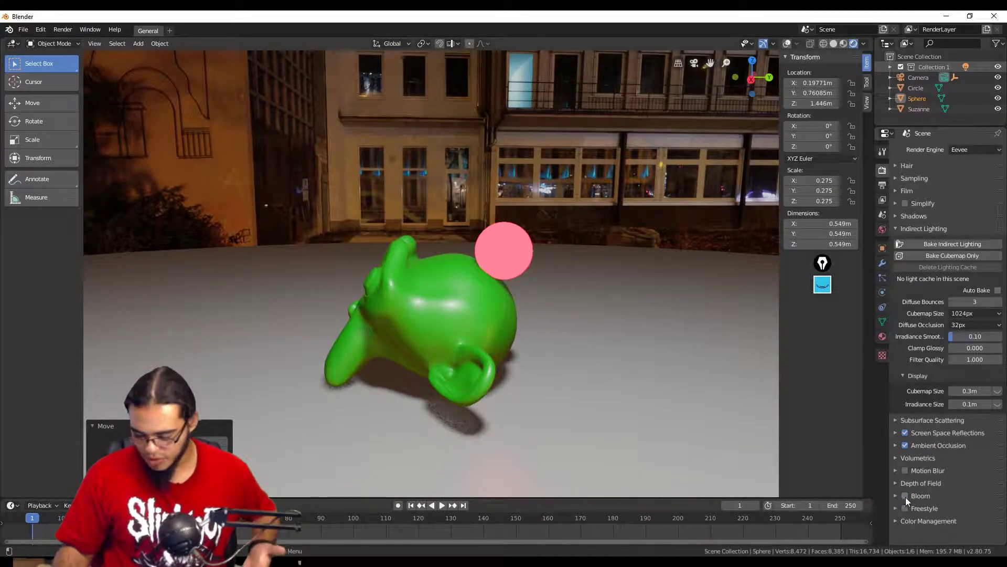
left_click(905, 496)
mouse_move(606, 351)
middle_mouse_down()
mouse_move(651, 380)
mouse_move(653, 360)
mouse_move(607, 367)
middle_mouse_up()
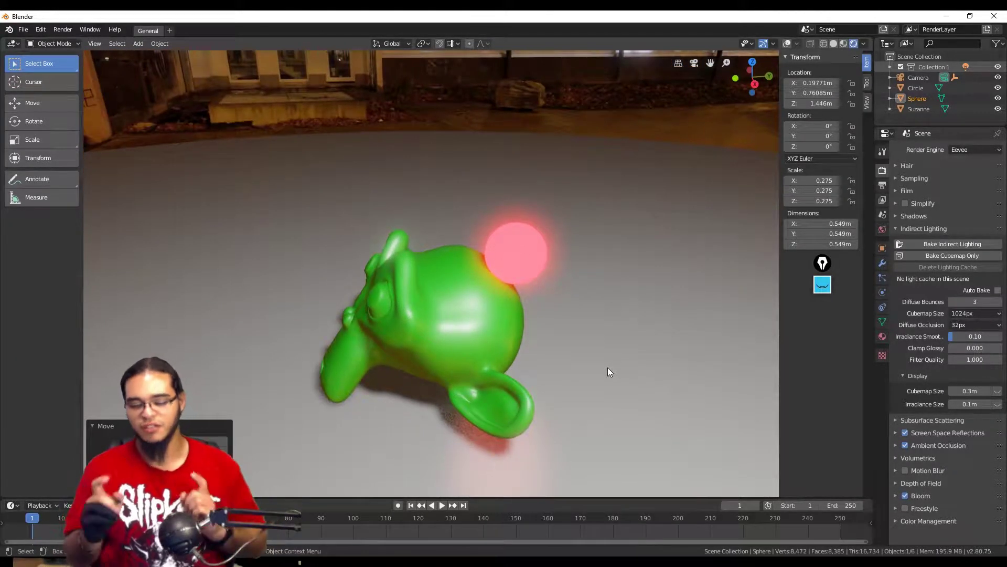
left_click(787, 44)
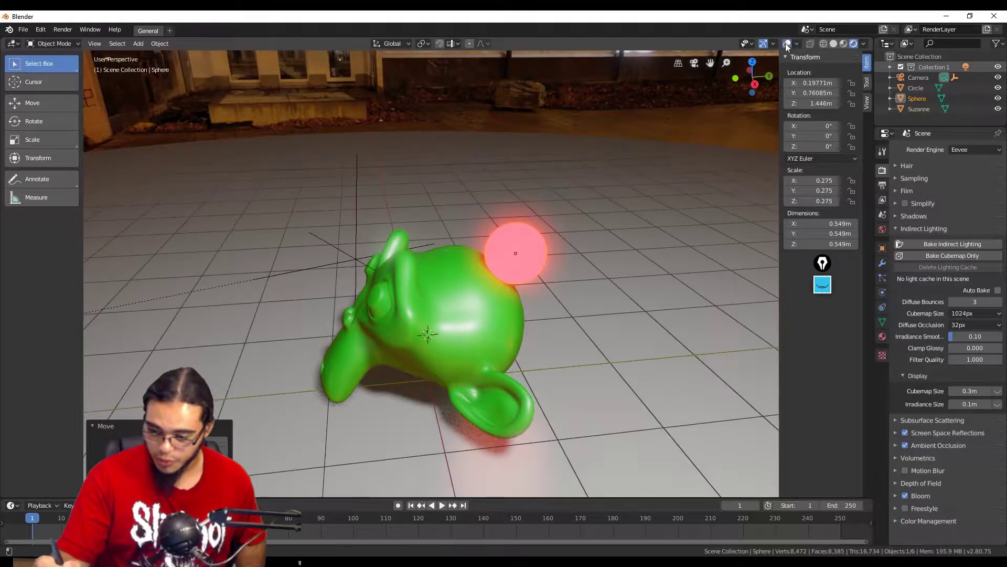
Add a point light and move it above the monkey head to about X -0.38, Y 0.27, Z 1.96 m
key("shift+a")
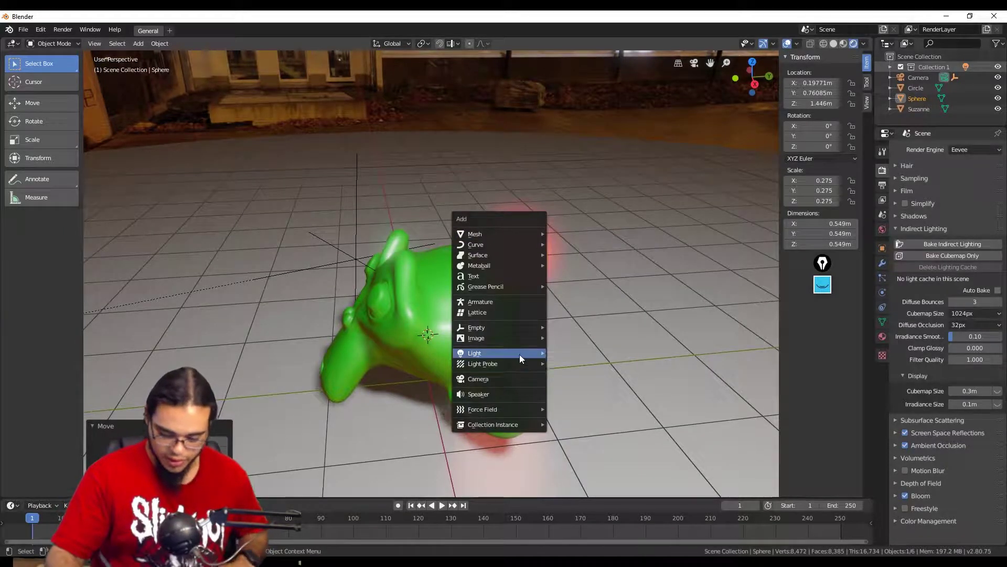
mouse_move(520, 355)
left_click(601, 351)
middle_click_drag(544, 383, 511, 379)
key("g")
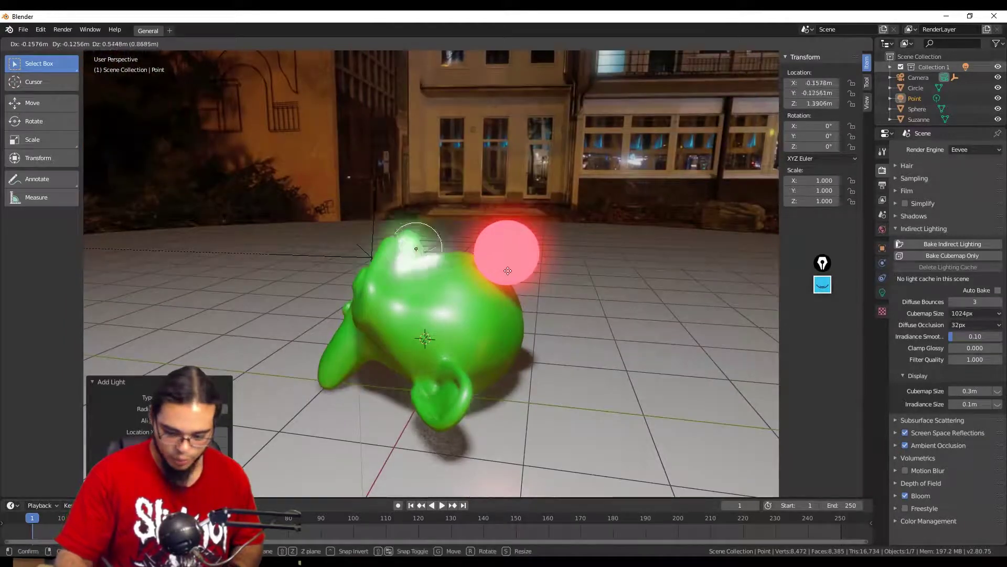
left_click(519, 264)
middle_click_drag(519, 264, 489, 221)
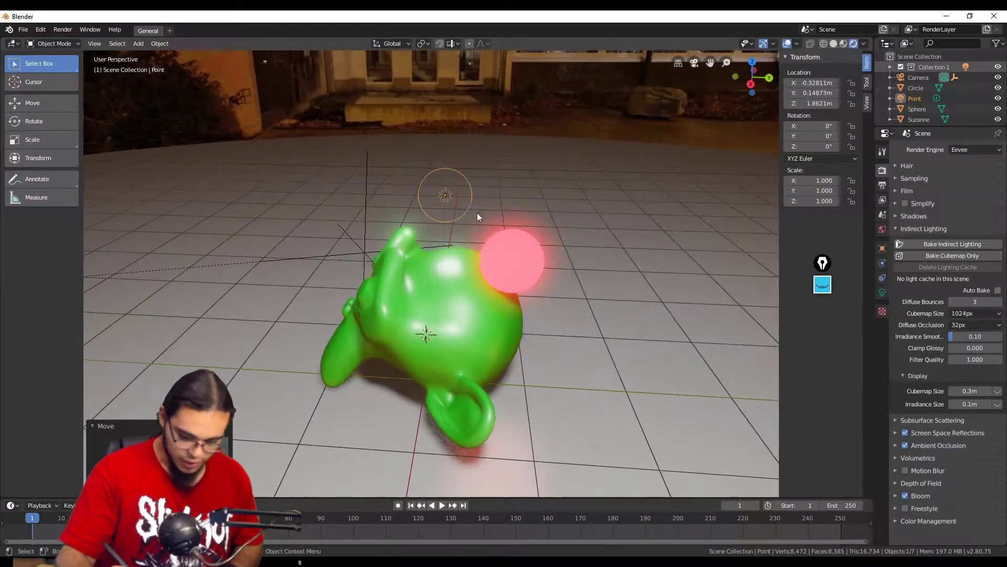
key("g")
left_click(478, 190)
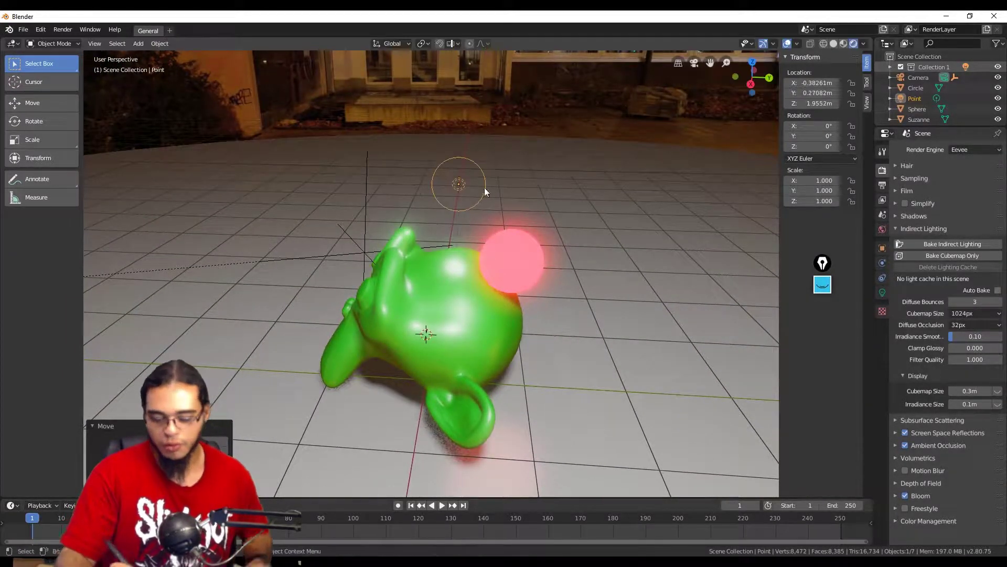
Delete the point light above the monkey head
key("x")
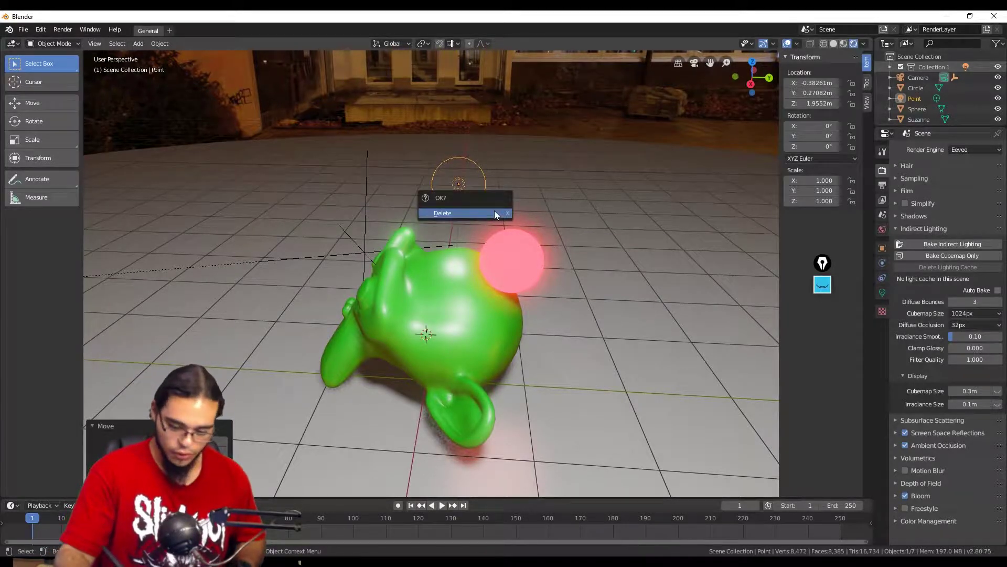
left_click(494, 212)
Add a Reflection Cubemap light probe at the 3D cursor, around the monkey head
middle_click_drag(525, 269, 546, 255)
key("shift+a")
mouse_move(546, 264)
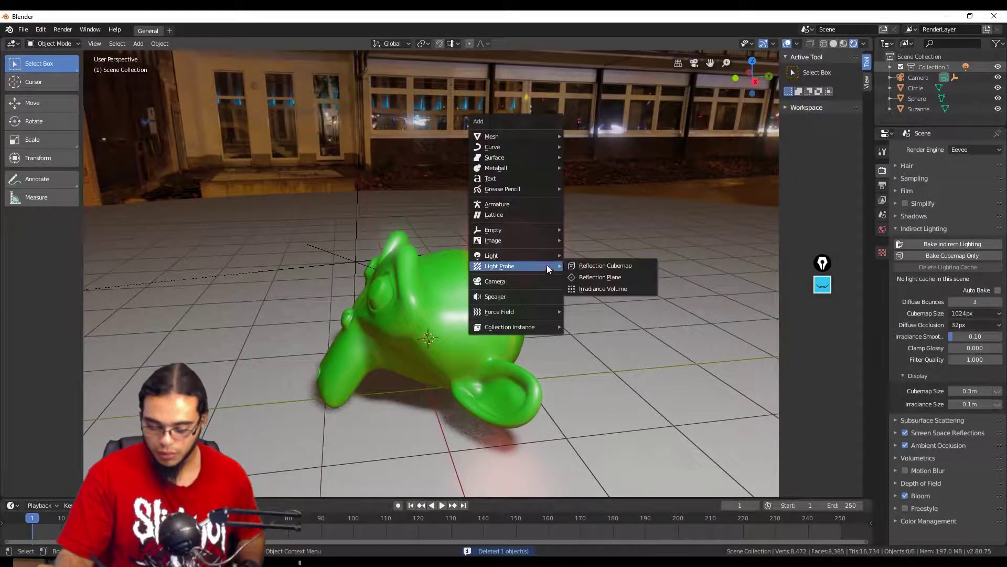
left_click(619, 264)
middle_click_drag(606, 340, 510, 365)
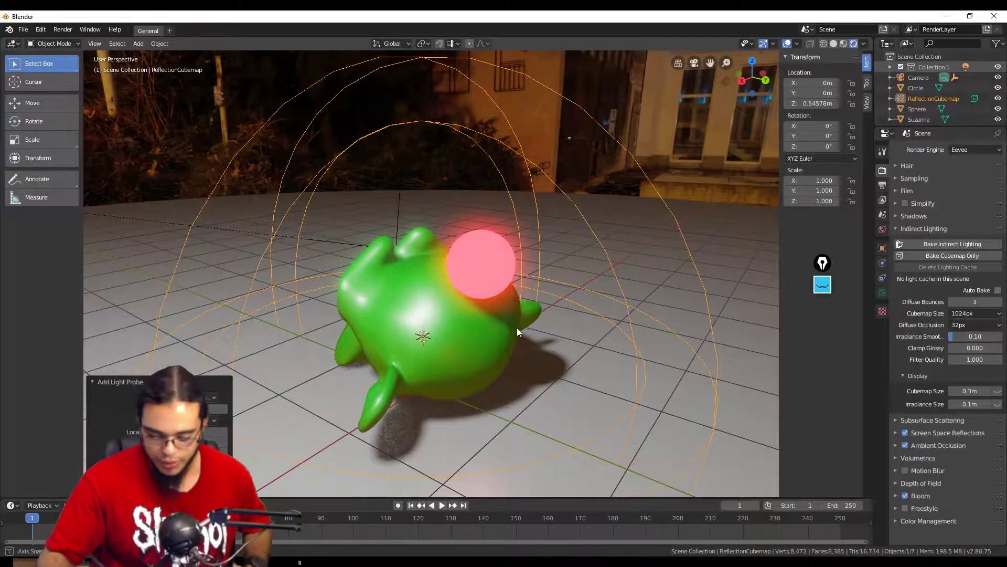
Bake the cubemap only and view the reflections on the monkey head from the front
middle_click_drag(739, 242, 846, 352)
middle_click_drag(674, 422, 615, 397)
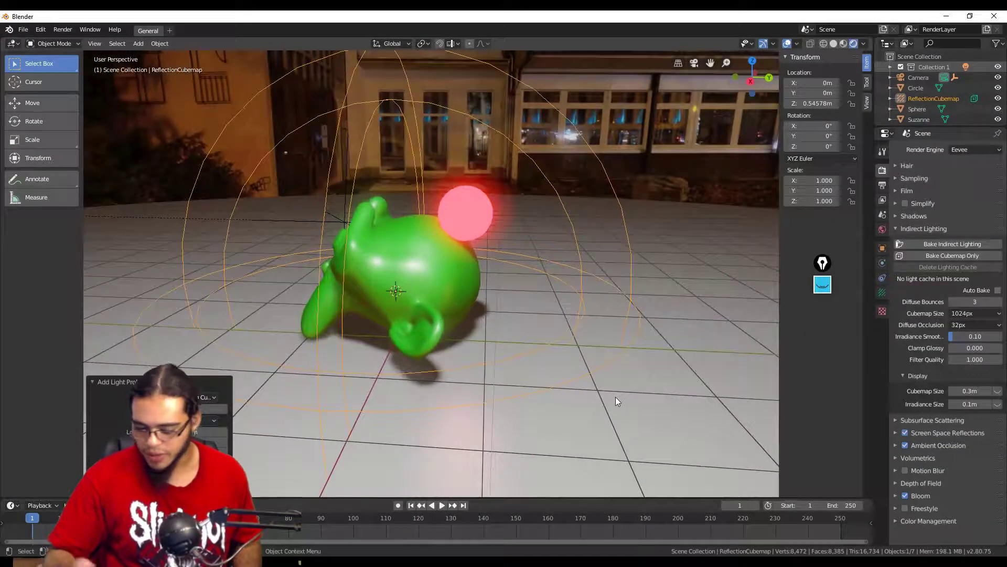
left_click(933, 256)
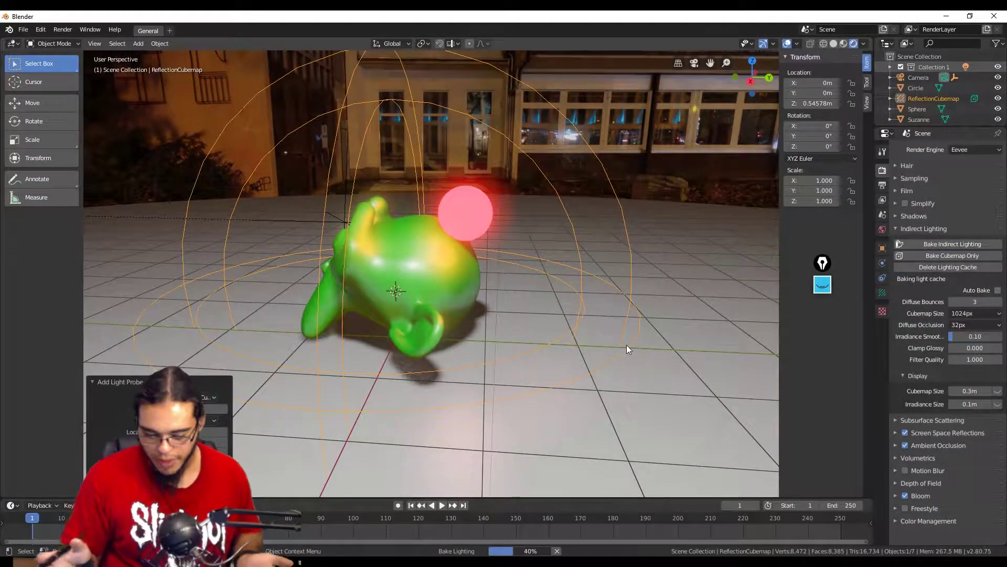
middle_click_drag(540, 277, 609, 332)
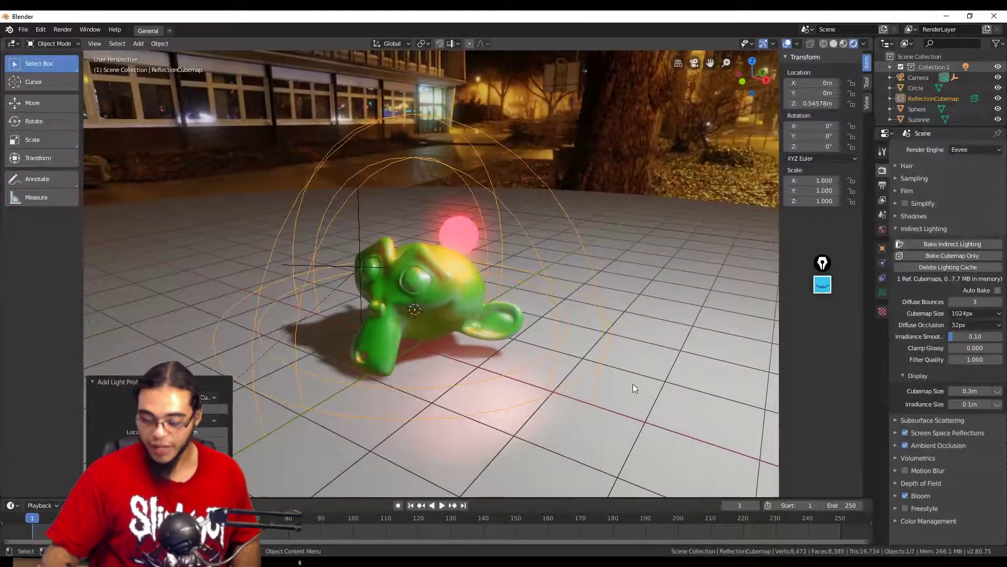
Set the reflection cubemap's falloff to 1.000, rebake the cubemap only and check the head's reflections
left_click(883, 311)
left_click(883, 292)
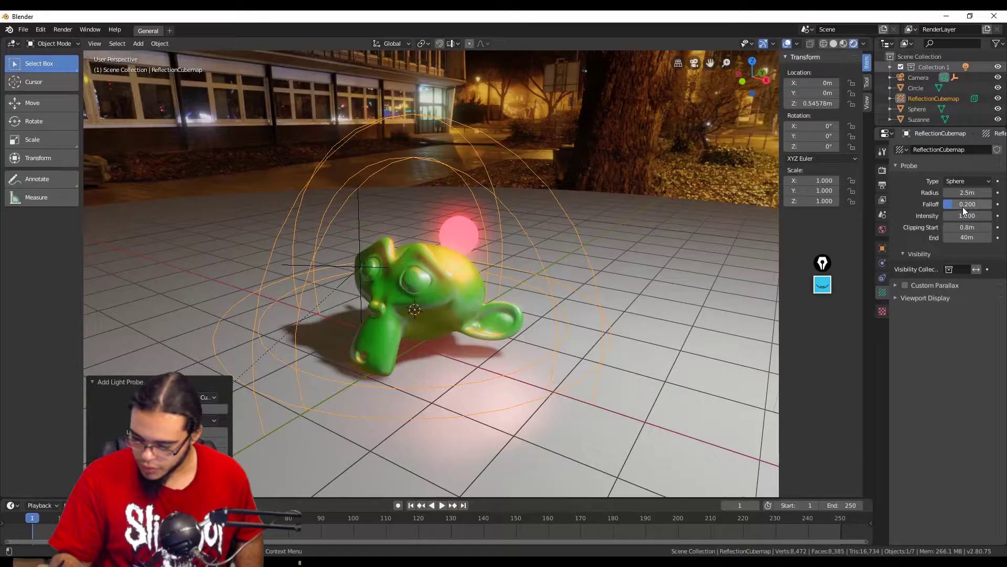
left_click_drag(965, 204, 1001, 202)
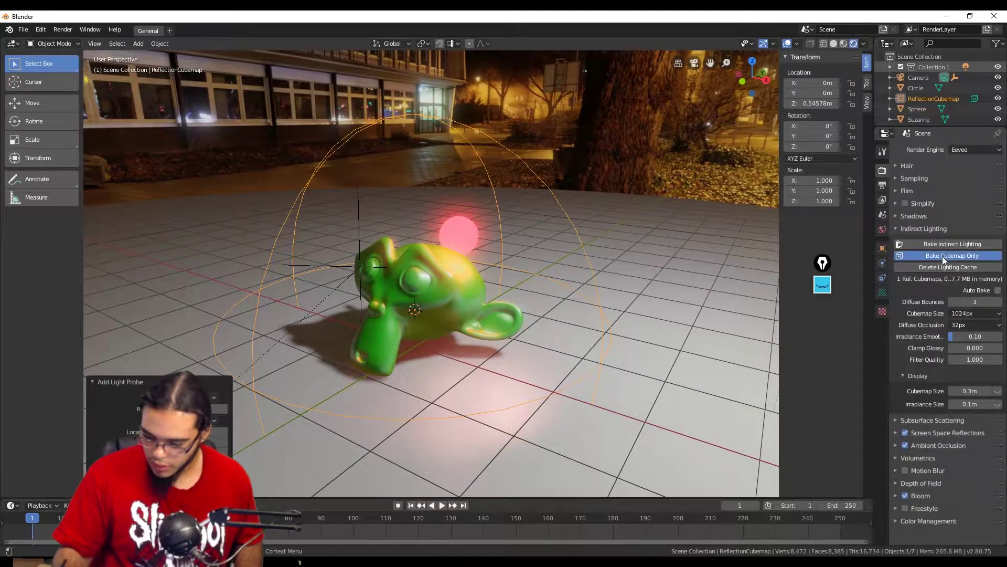
left_click(940, 255)
middle_click_drag(648, 368, 650, 359)
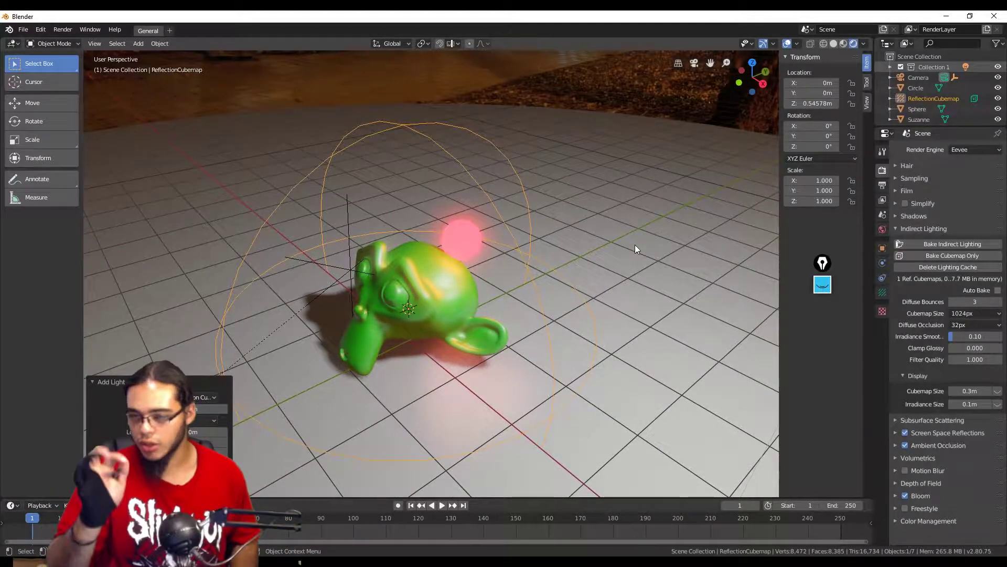
middle_click_drag(635, 249, 594, 370)
Duplicate the green monkey head and move the copy along the X axis to about X -3.0 m
key("shift+a")
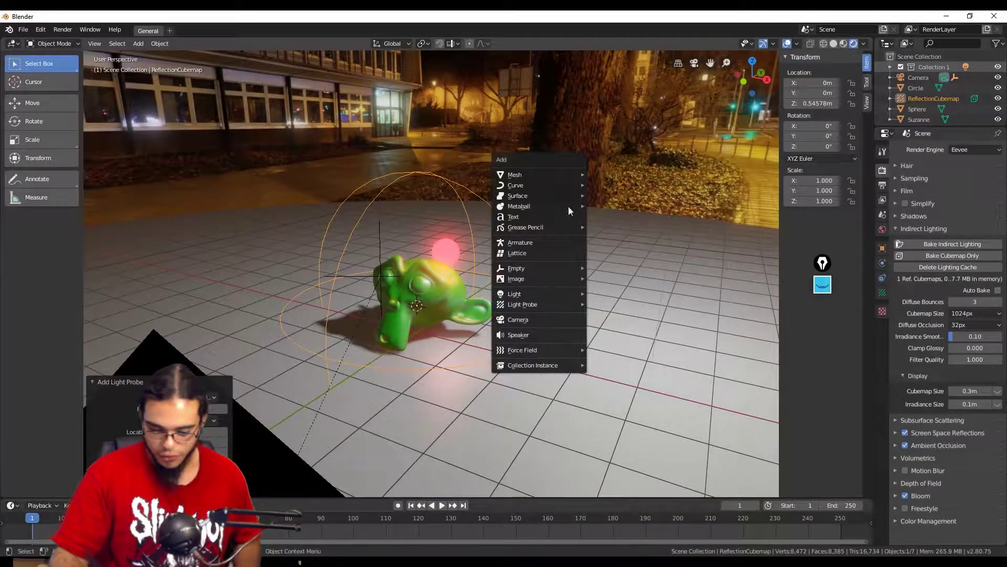
right_click(444, 302)
left_click(454, 296)
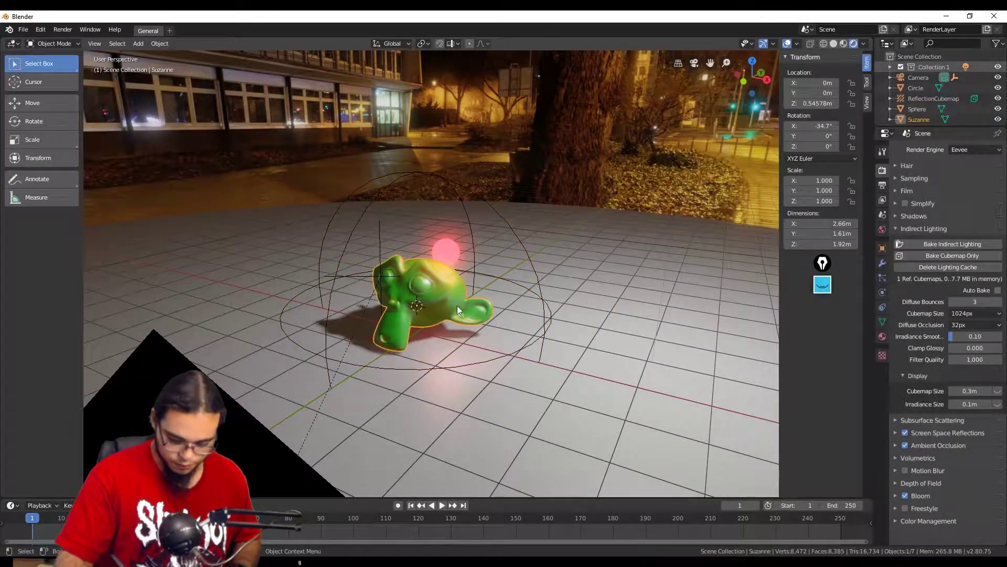
key("shift+d")
right_click(606, 276)
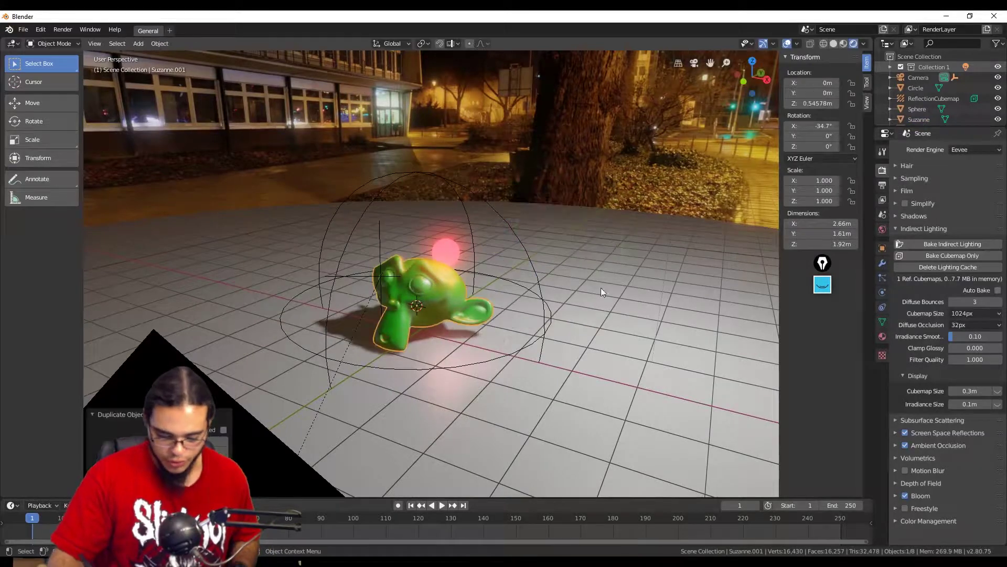
middle_click_drag(605, 276, 609, 329)
key("g")
key("x")
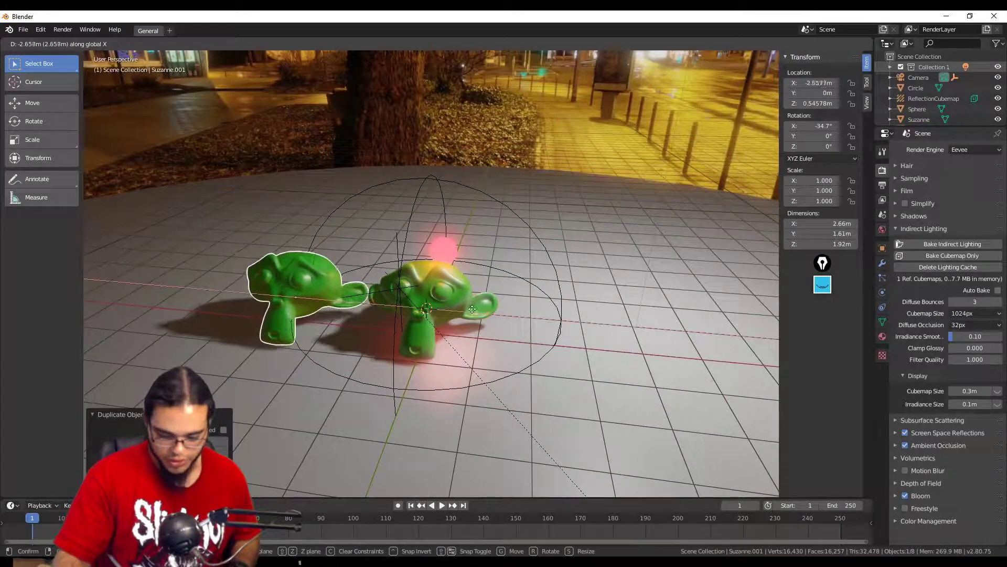
left_click(459, 309)
Move the reflection cubemap along X to about -1.55 m, between the two heads, and scale it to about 1.45
middle_click_drag(492, 313, 569, 315, "shift")
right_click(644, 299)
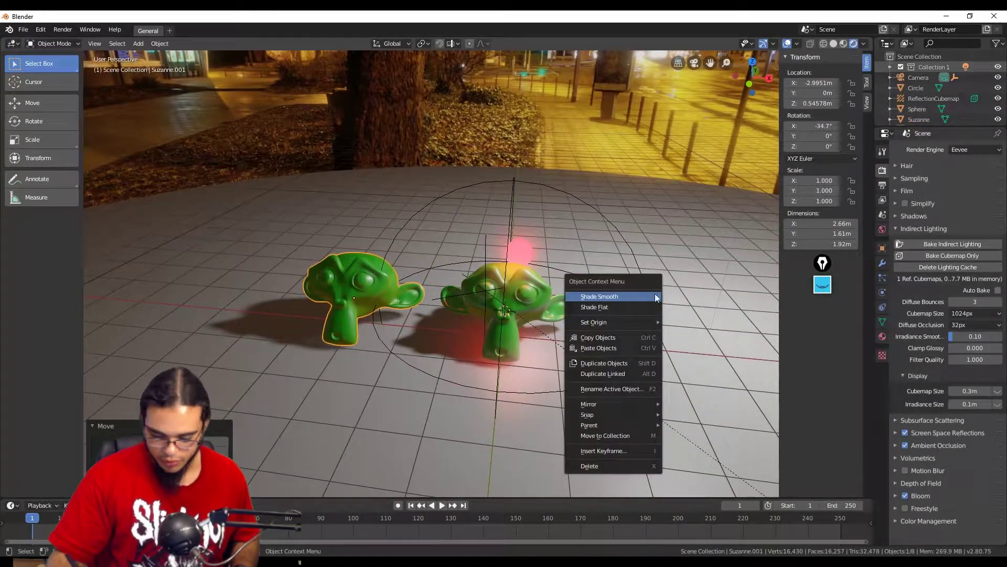
left_click(641, 270)
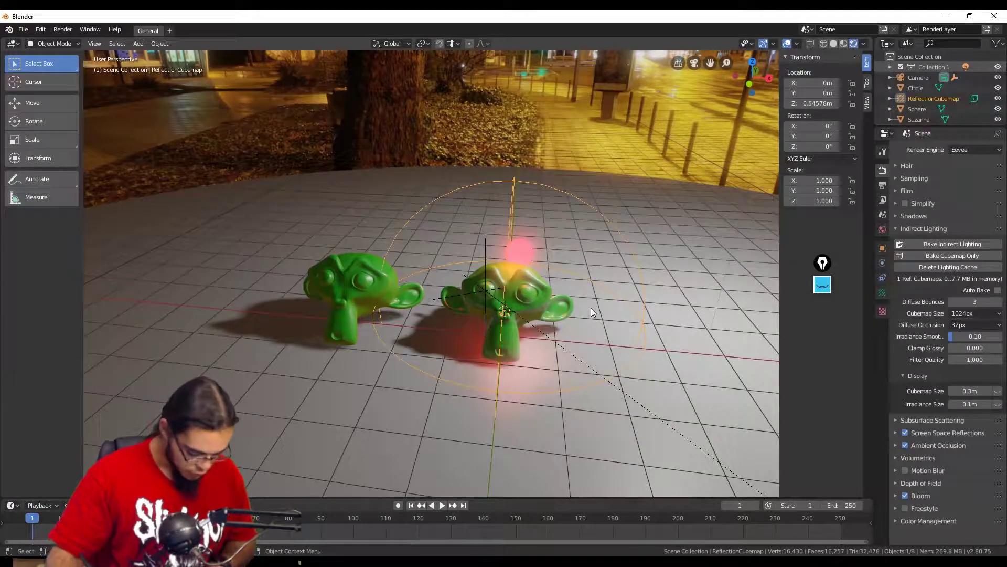
key("g")
key("x")
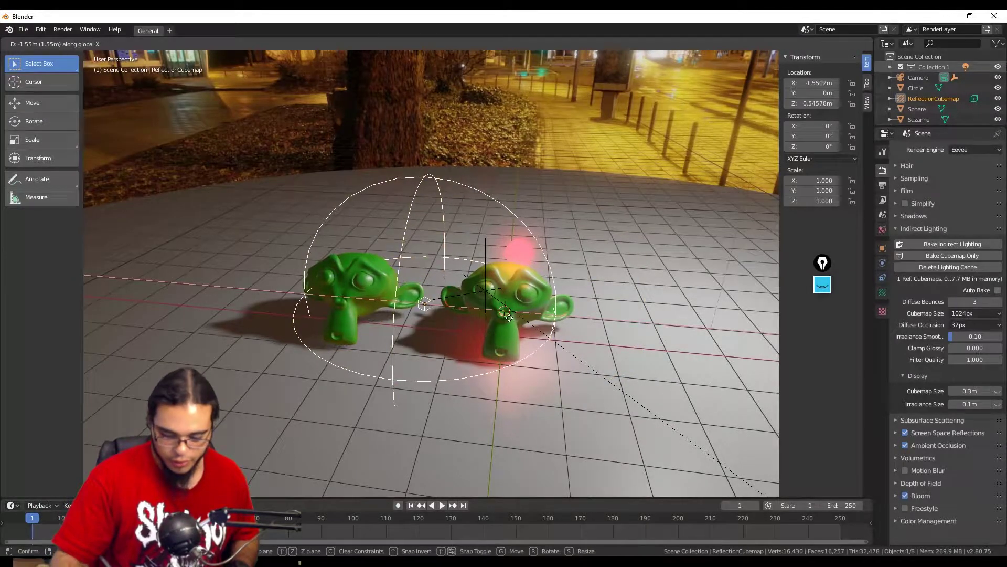
left_click(508, 317)
key("s")
left_click(621, 326)
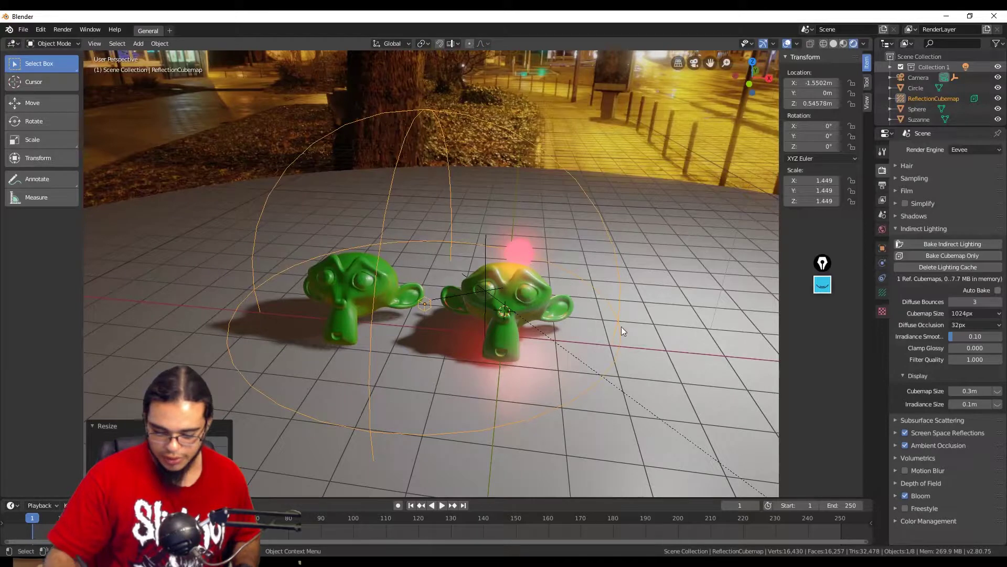
Move the red sphere to about X -1.78 m and Z 2.57 m, above the heads, and delete the lighting cache
middle_click_drag(621, 326, 625, 331)
left_click(521, 249)
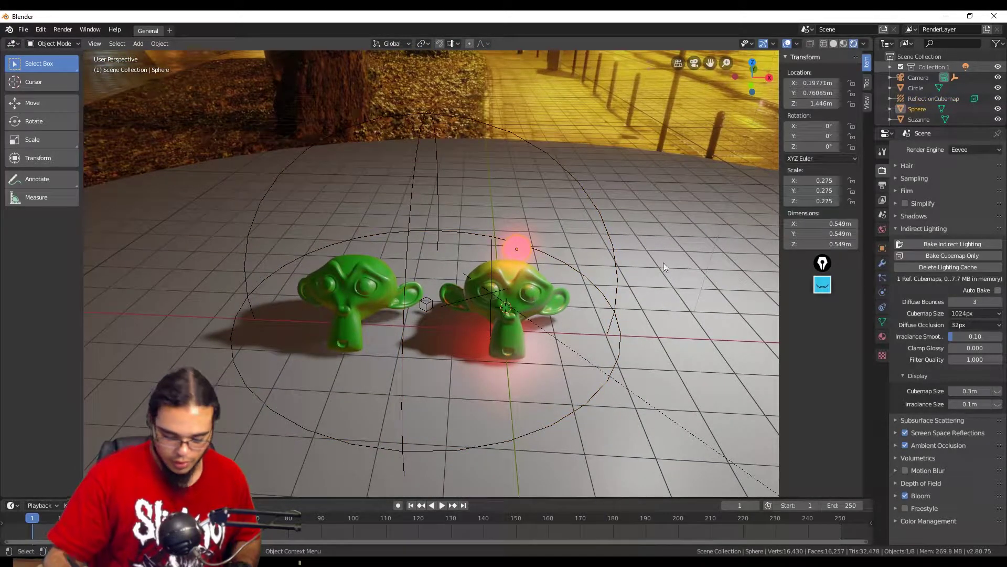
key("g")
key("x")
left_click(563, 273)
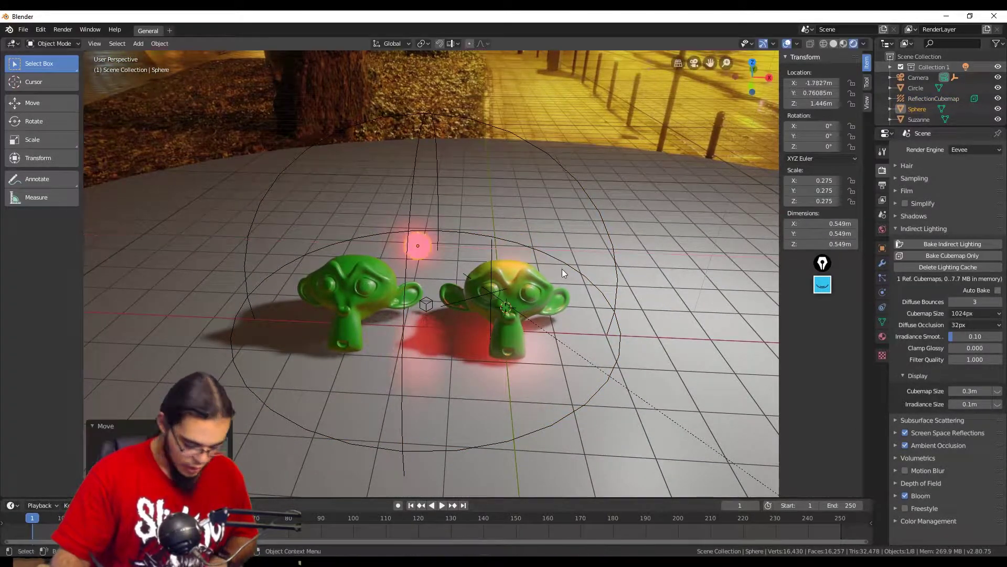
key("z")
left_click(631, 316)
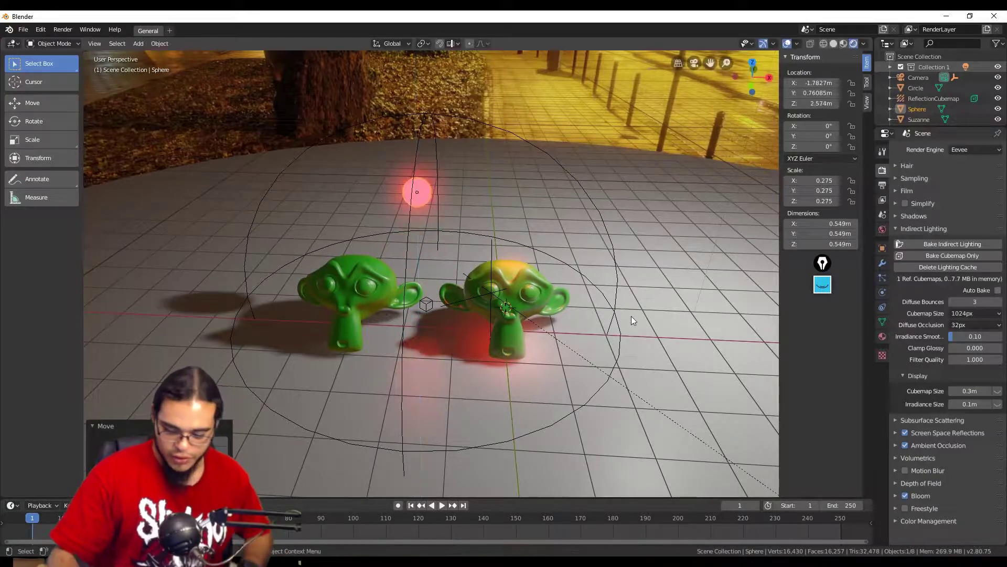
middle_click_drag(636, 313, 525, 333)
left_click(915, 269)
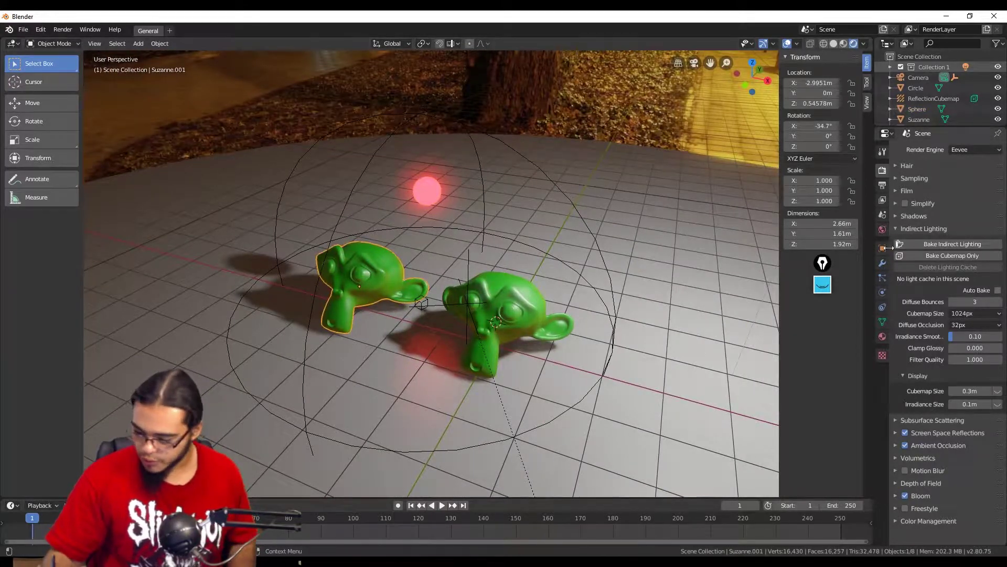
Replace the duplicated monkey head's shared material with a new, fully metallic one with low roughness
left_click(881, 336)
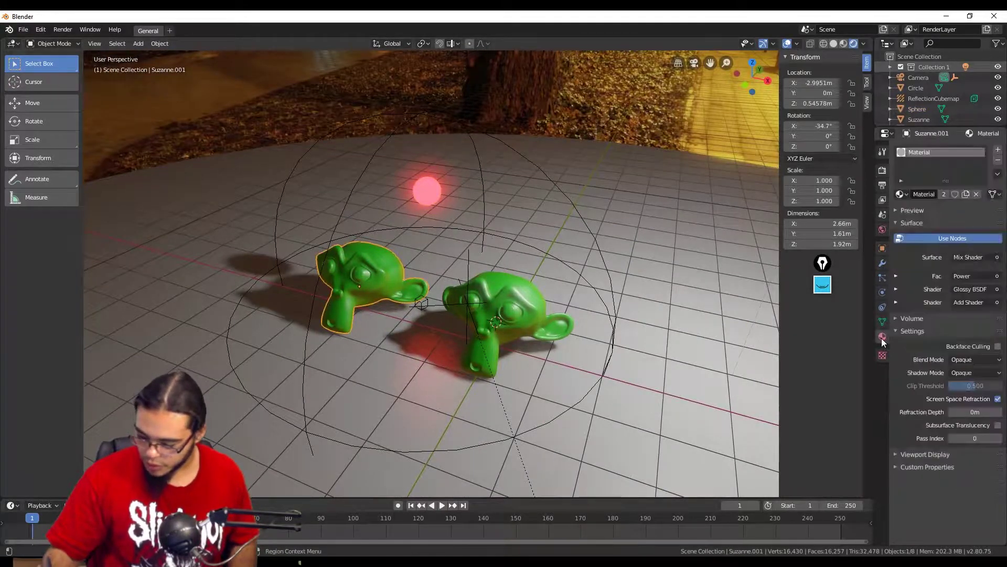
left_click(976, 193)
left_click(973, 194)
left_click_drag(963, 374, 1001, 374)
middle_click_drag(571, 346, 645, 336)
left_click_drag(974, 387, 956, 414)
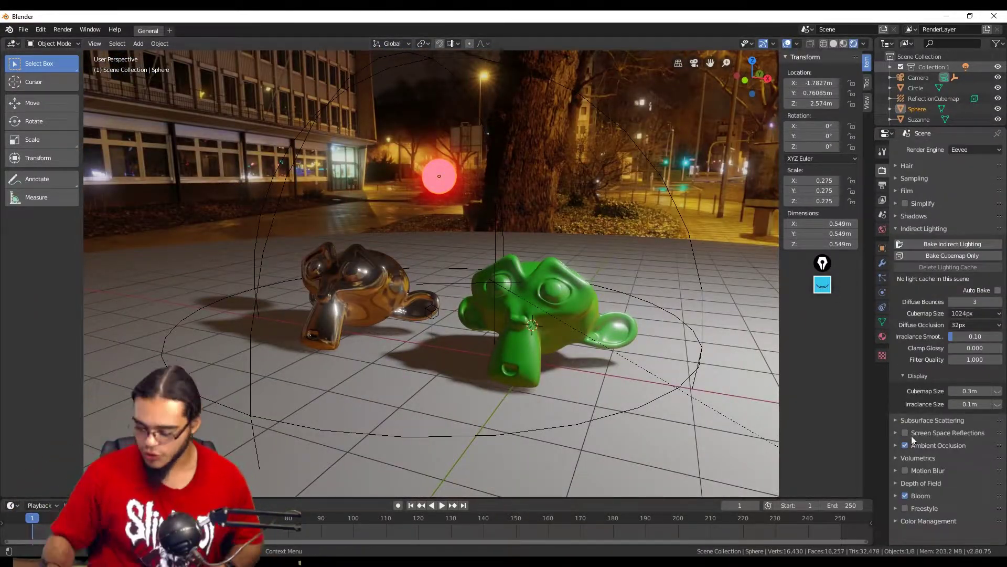
Bake the cubemap only and examine the reflections on the metallic and green heads
left_click(952, 256)
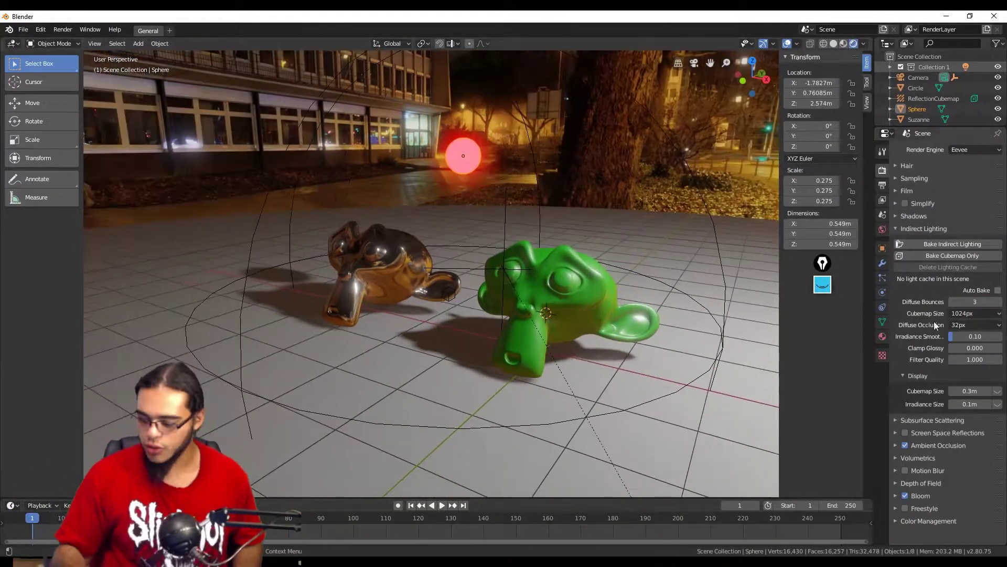
middle_click_drag(612, 354, 604, 320)
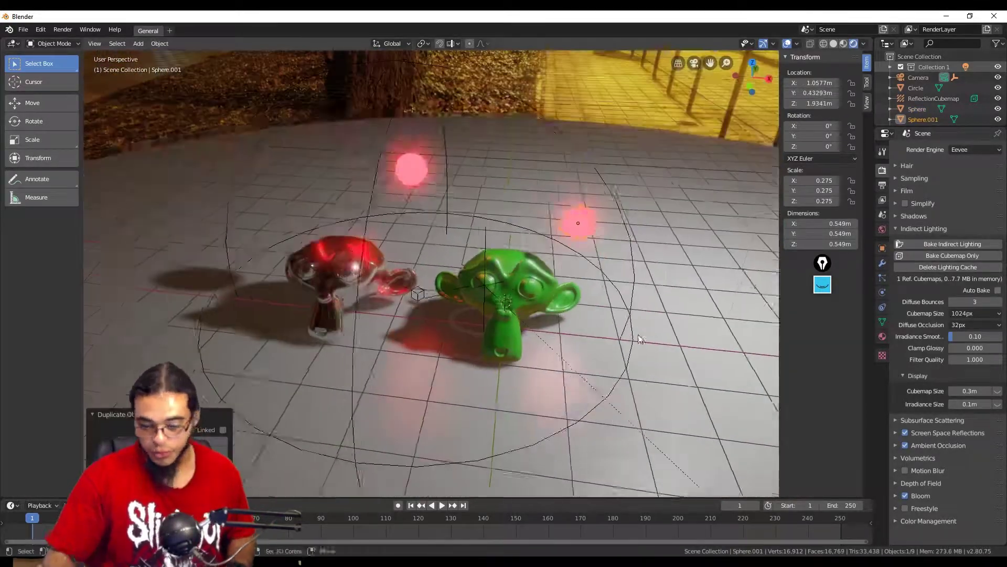
middle_click_drag(639, 338, 624, 414)
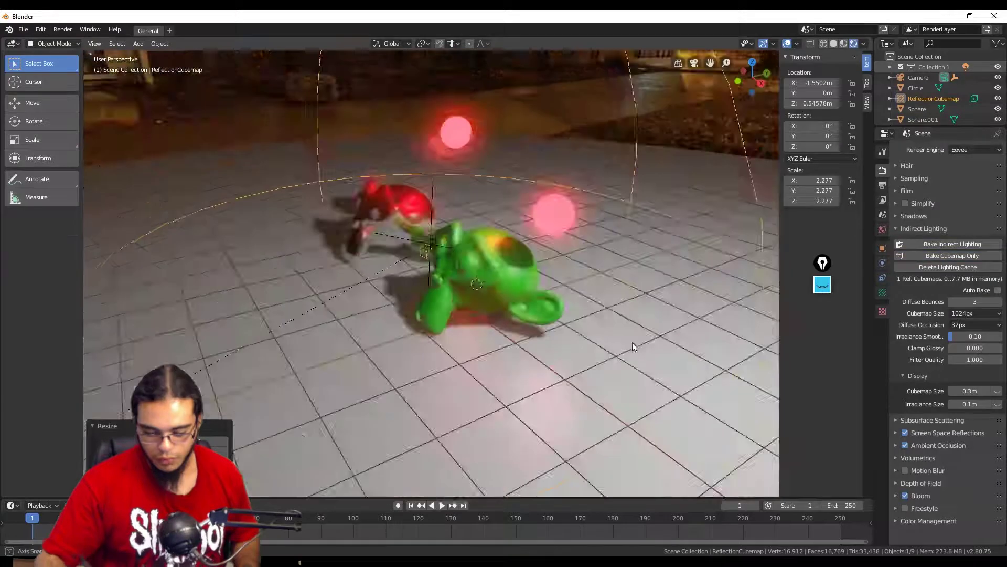
middle_click_drag(632, 342, 639, 373)
Select both monkey heads and move them into Collection 1
right_click(452, 279)
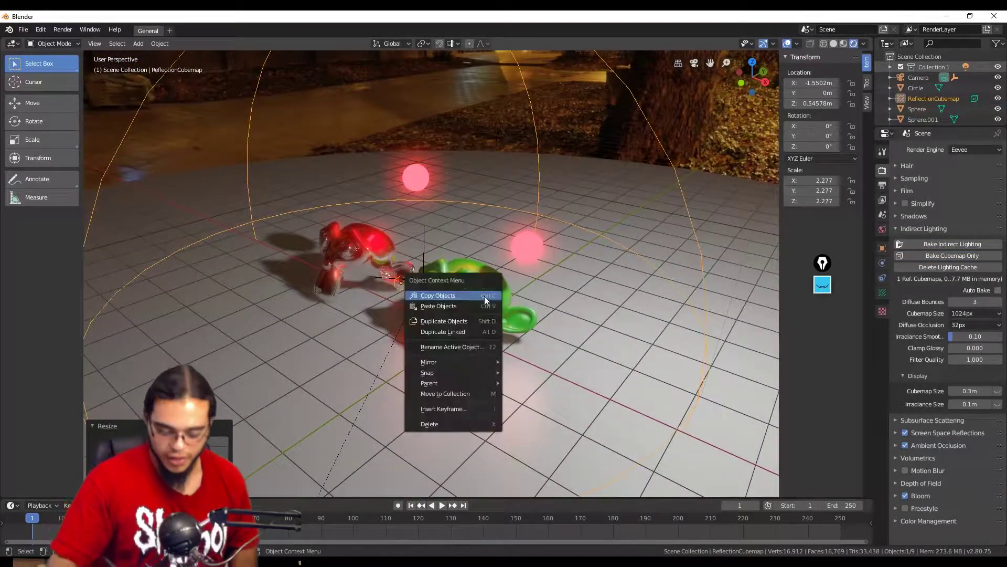
left_click(489, 317)
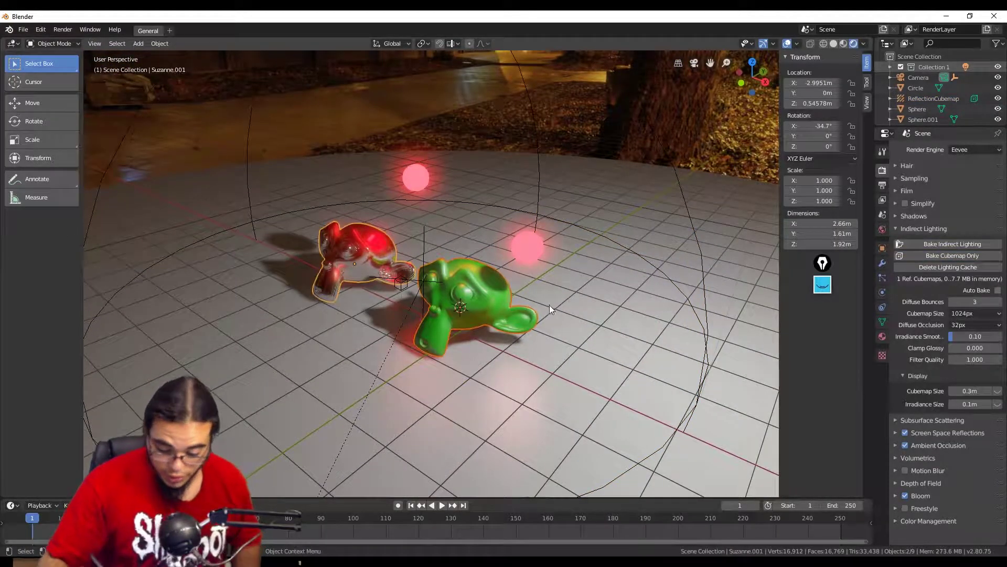
key("m")
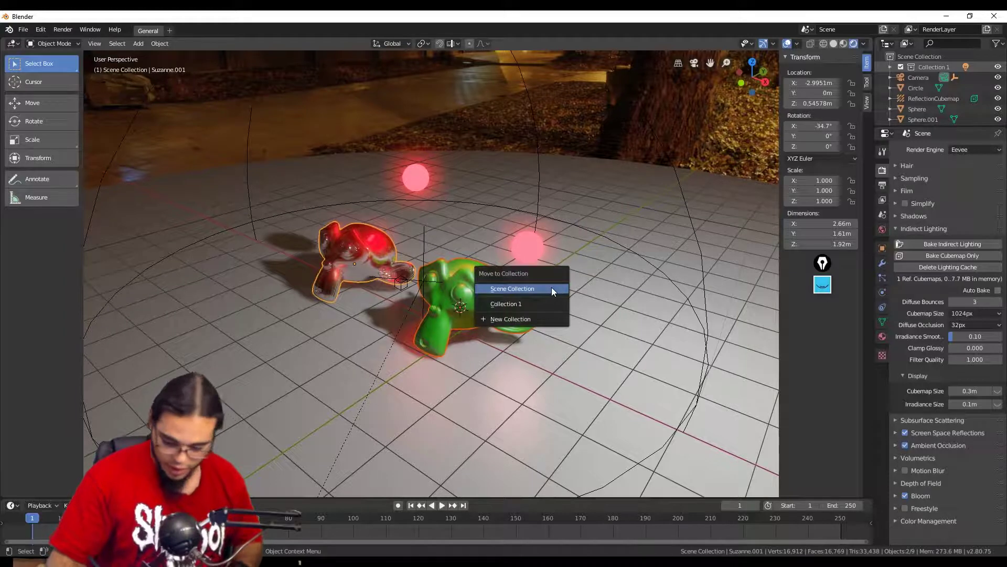
left_click(549, 306)
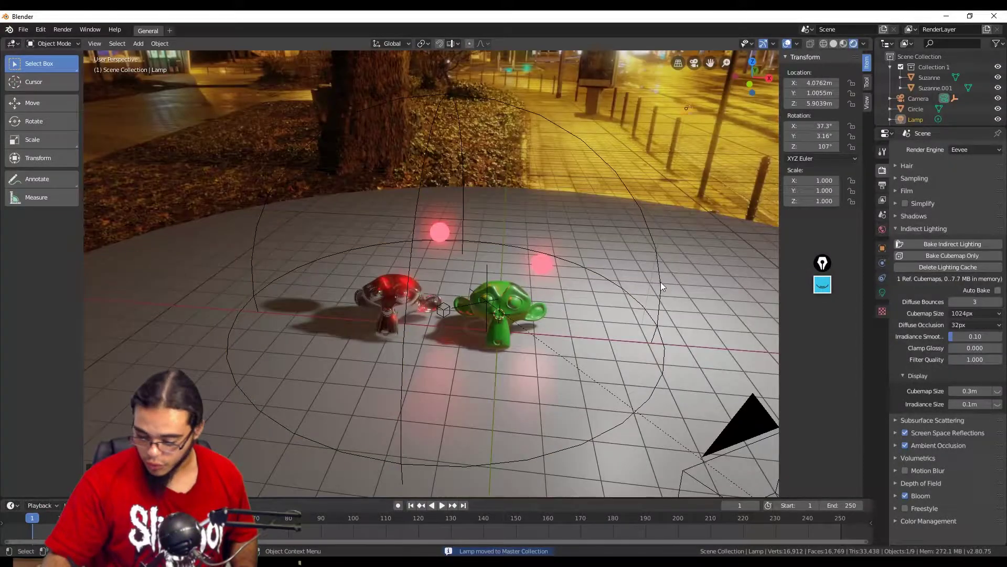
Set the reflection cubemap's visibility collection to Collection 1
left_click(660, 283)
left_click(882, 293)
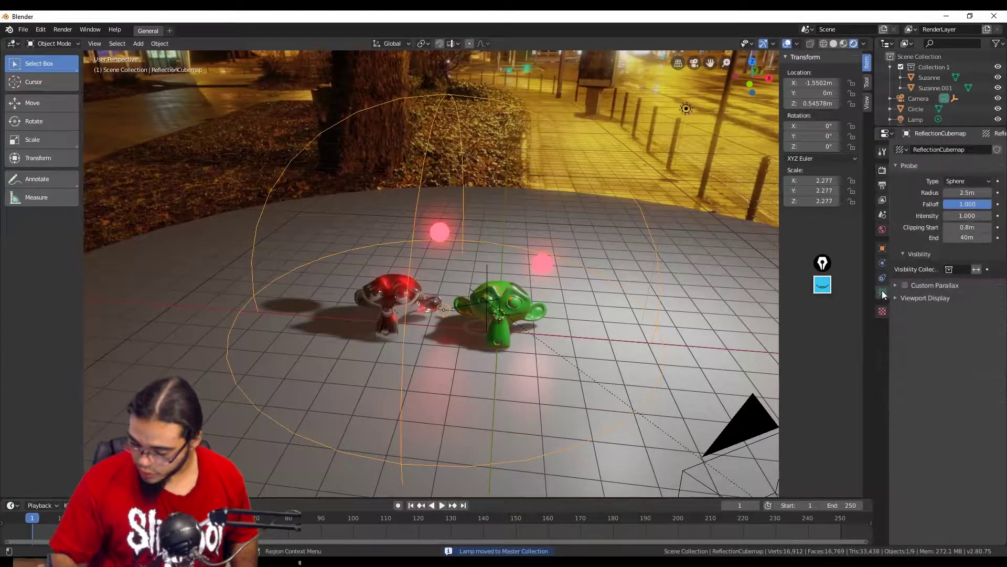
left_click(959, 271)
left_click(940, 306)
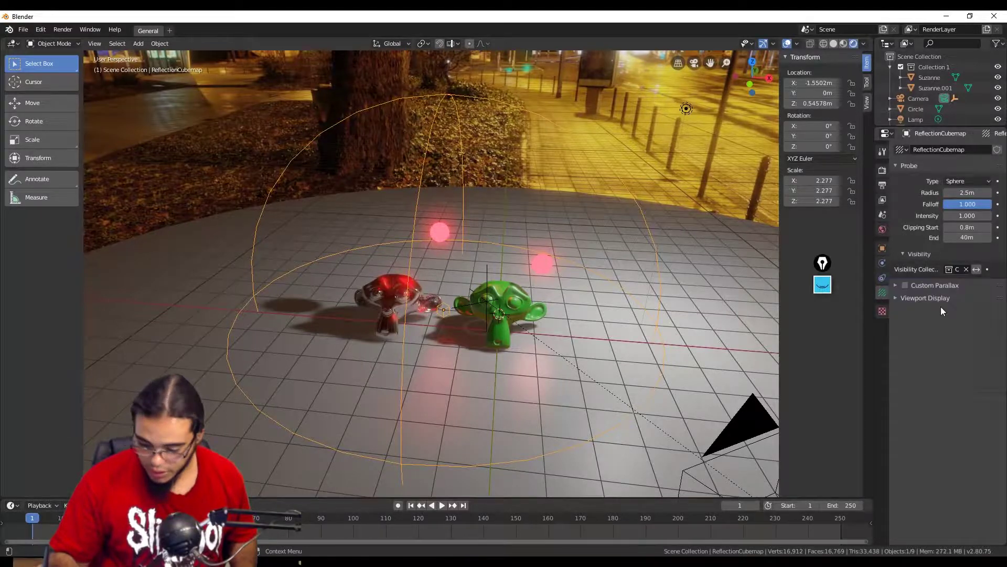
middle_click_drag(667, 405, 633, 398)
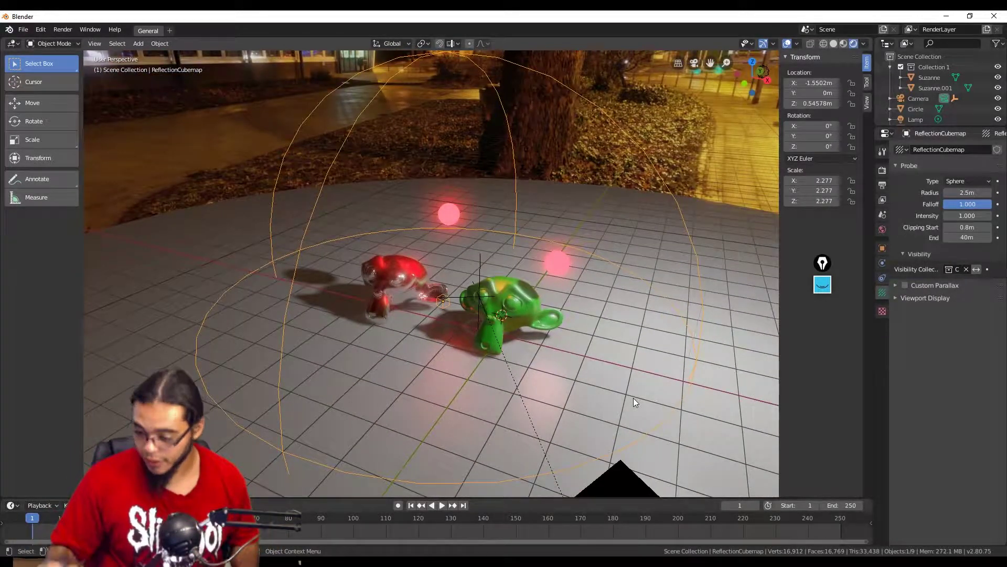
Delete the lighting cache, bake the cubemap only again and inspect both heads from behind and in front
left_click(882, 170)
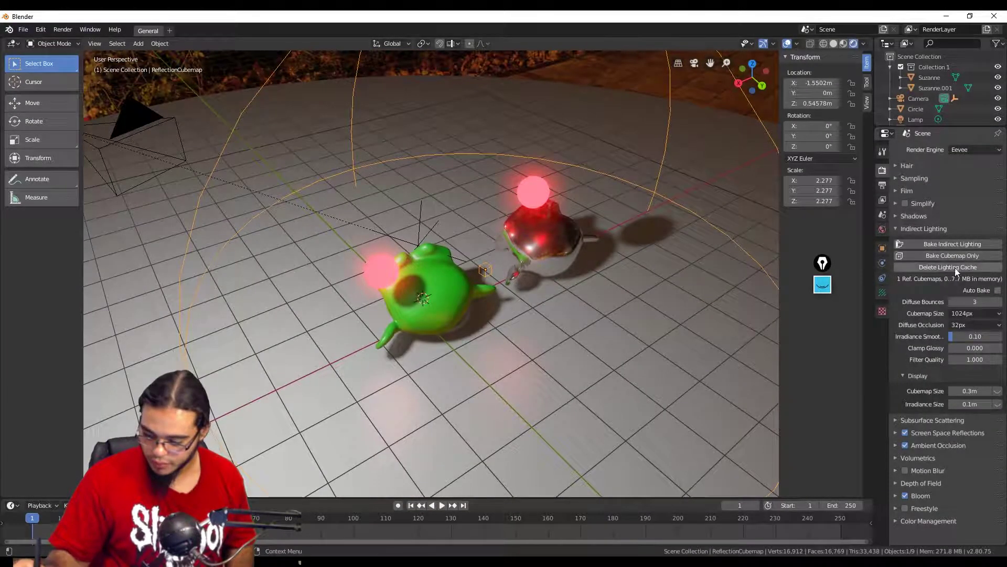
left_click(955, 267)
left_click(934, 256)
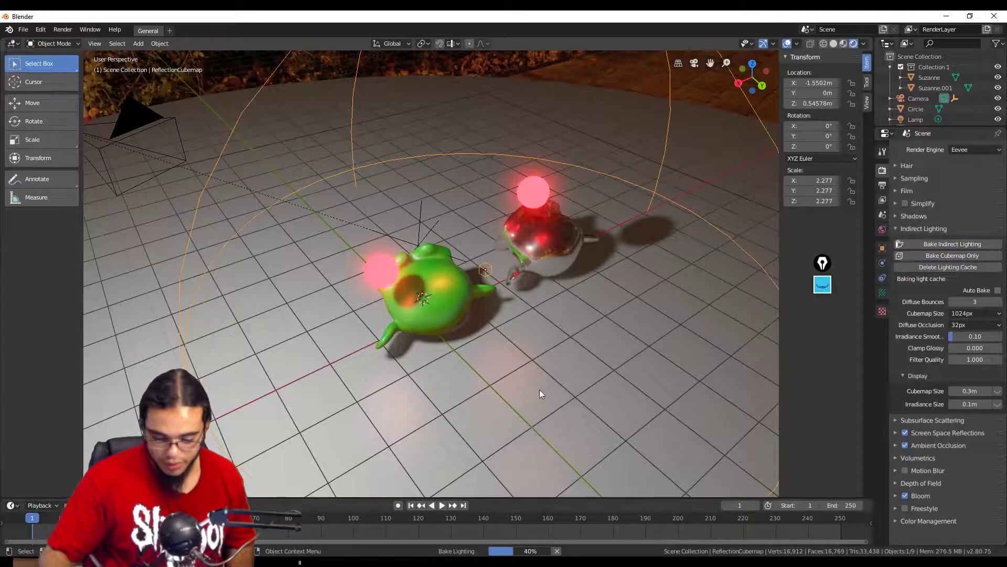
middle_click_drag(569, 332, 452, 223)
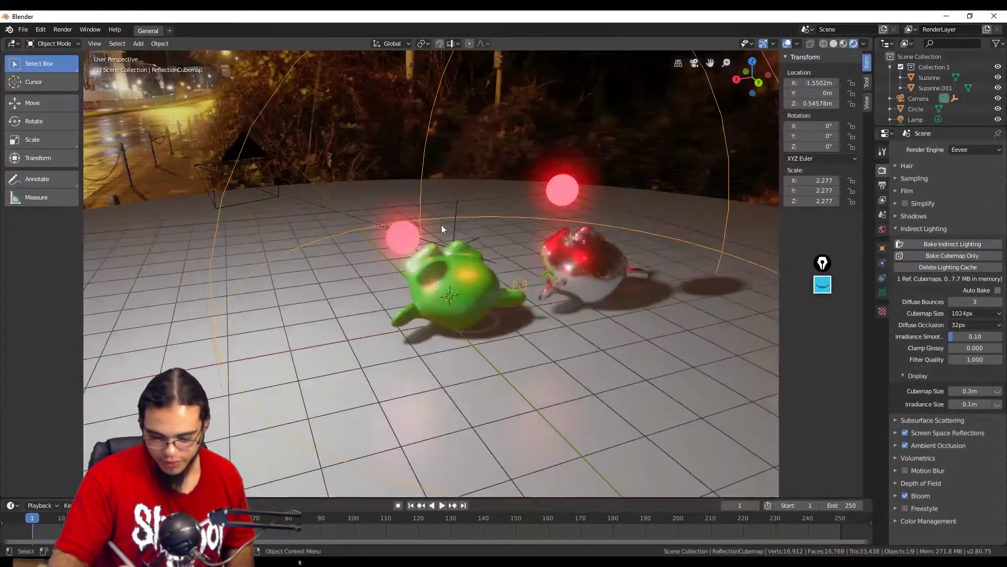
middle_click_drag(433, 285, 624, 357)
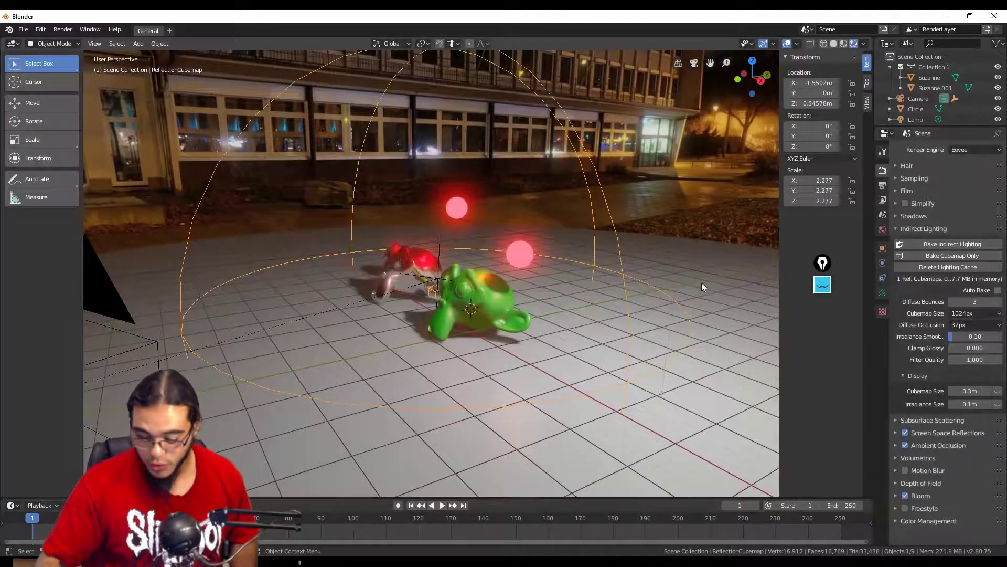
Move the ground circle into Collection 1 and inspect the heads' reflections from several angles
left_click(693, 311)
key("m")
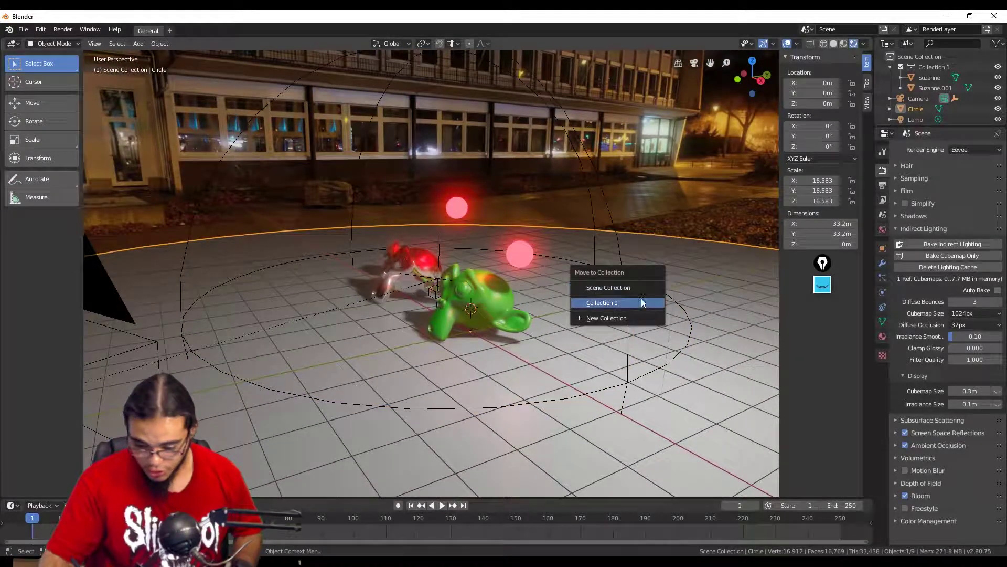
left_click(641, 299)
middle_click_drag(658, 382, 589, 320)
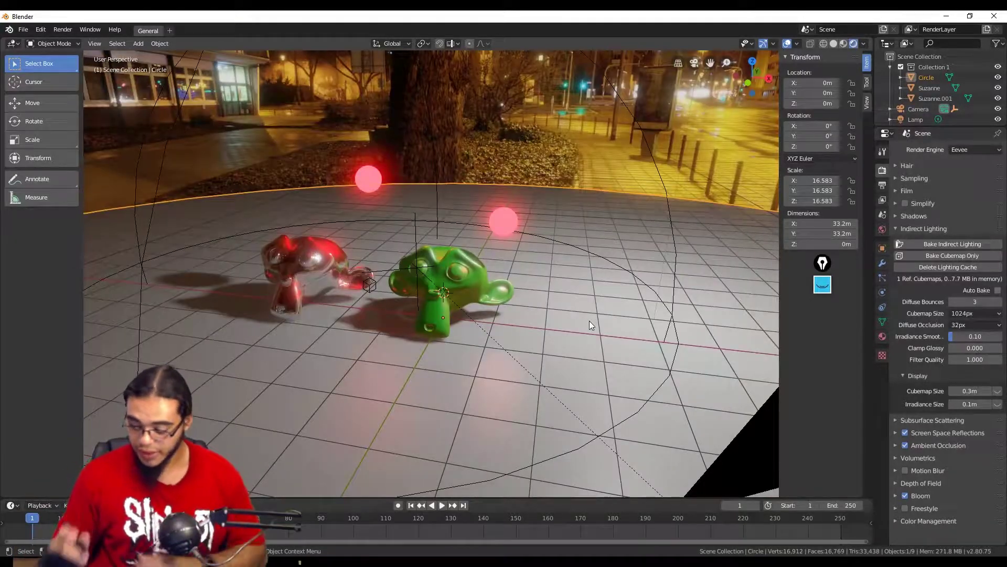
middle_click_drag(589, 320, 537, 323)
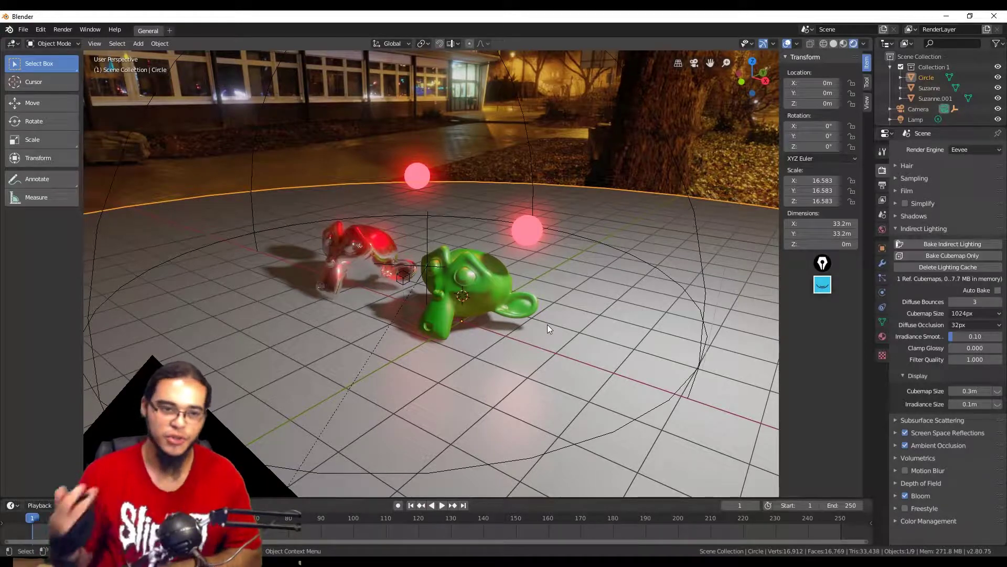
middle_click_drag(600, 260, 640, 336, "ctrl")
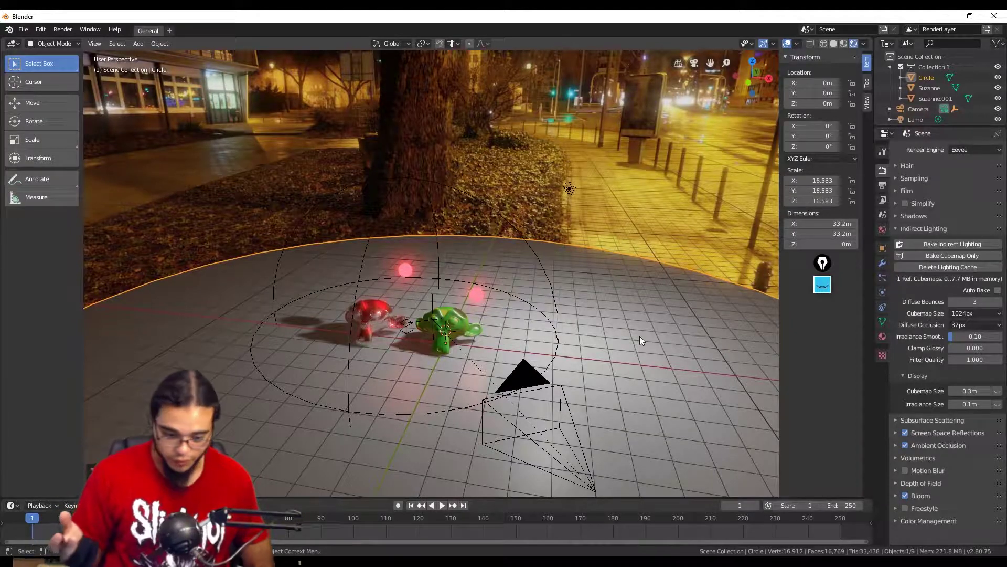
Start a new General file and discard the unsaved changes of the lighting scene
left_click(23, 29)
mouse_move(55, 42)
left_click(178, 42)
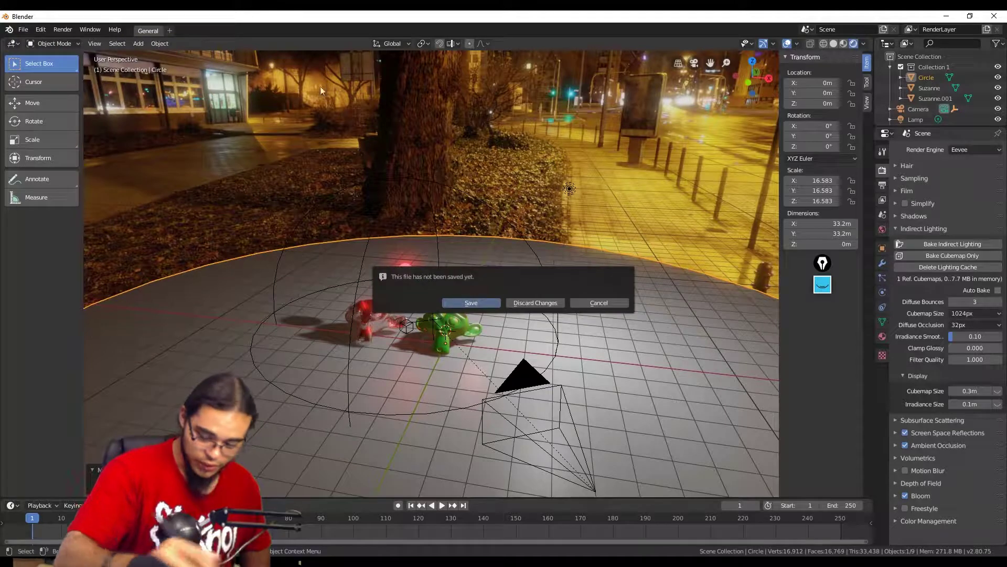
left_click(544, 305)
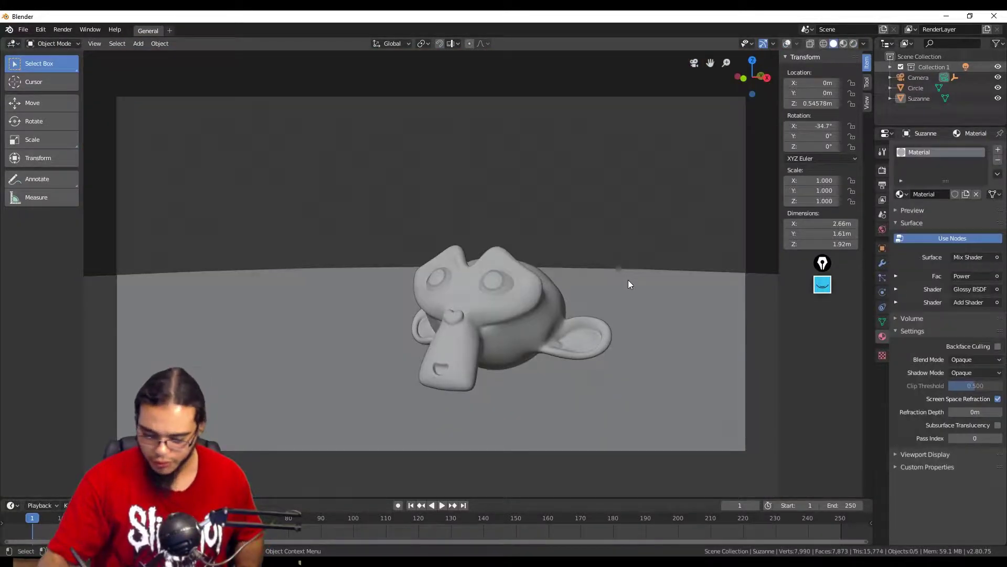
Show the viewport overlays and replace the monkey head with a UV sphere
left_click(787, 44)
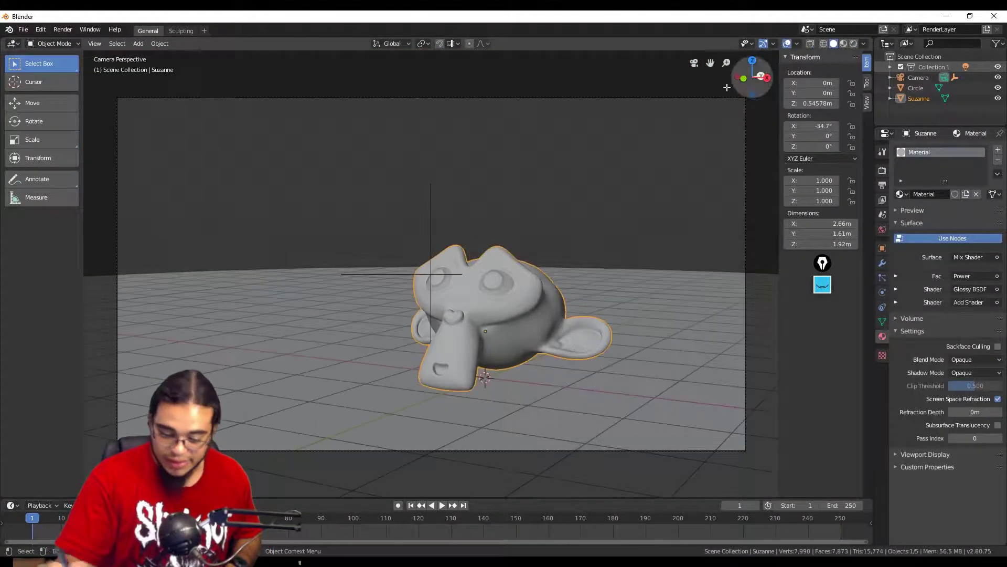
key("Delete")
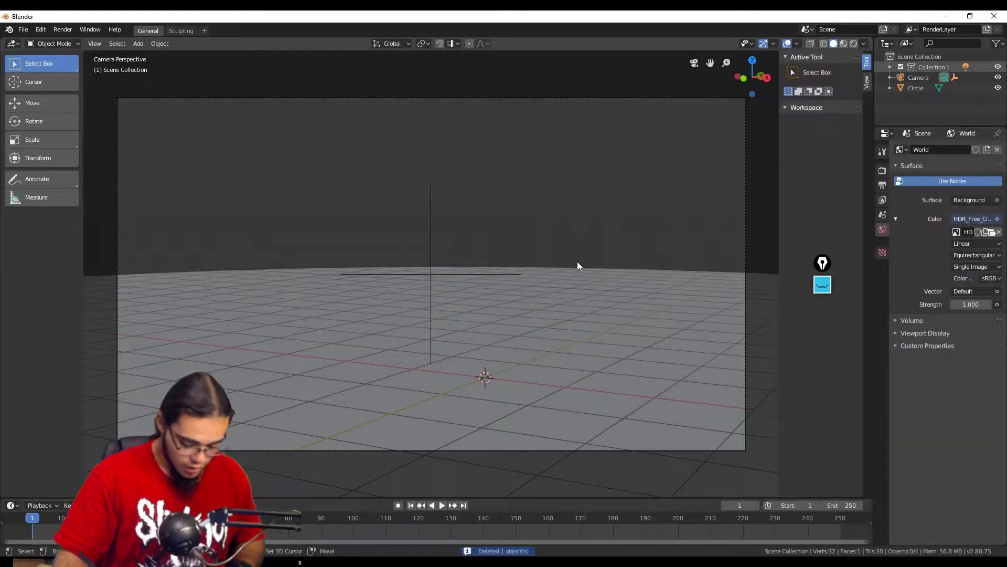
key("shift+a")
mouse_move(577, 262)
mouse_move(572, 133)
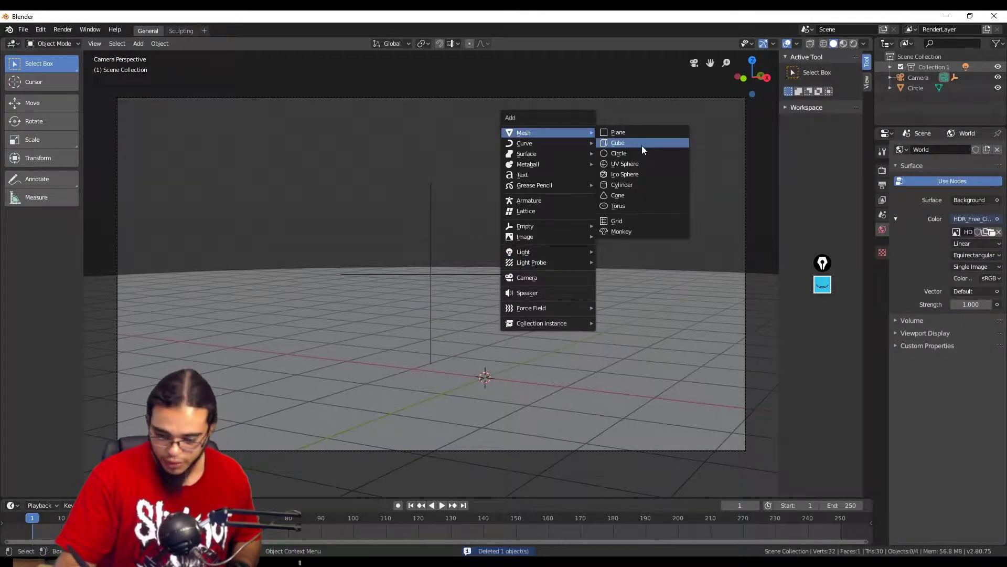
left_click(624, 164)
Open the Sculpting workspace and enable Dyntopo on the sphere
key("ctrl+Page_Down")
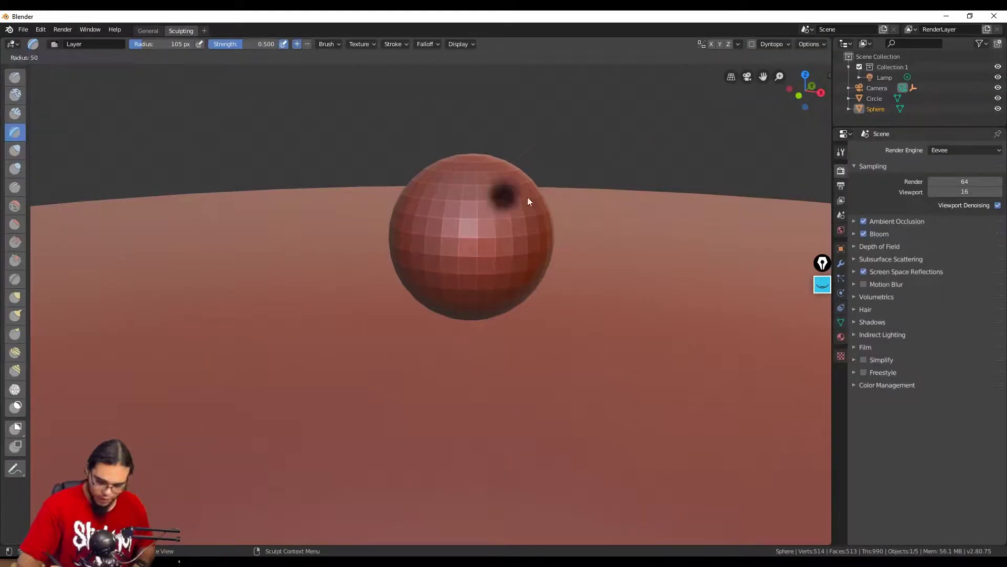
left_click(97, 56)
key("ctrl+d")
left_click(580, 335)
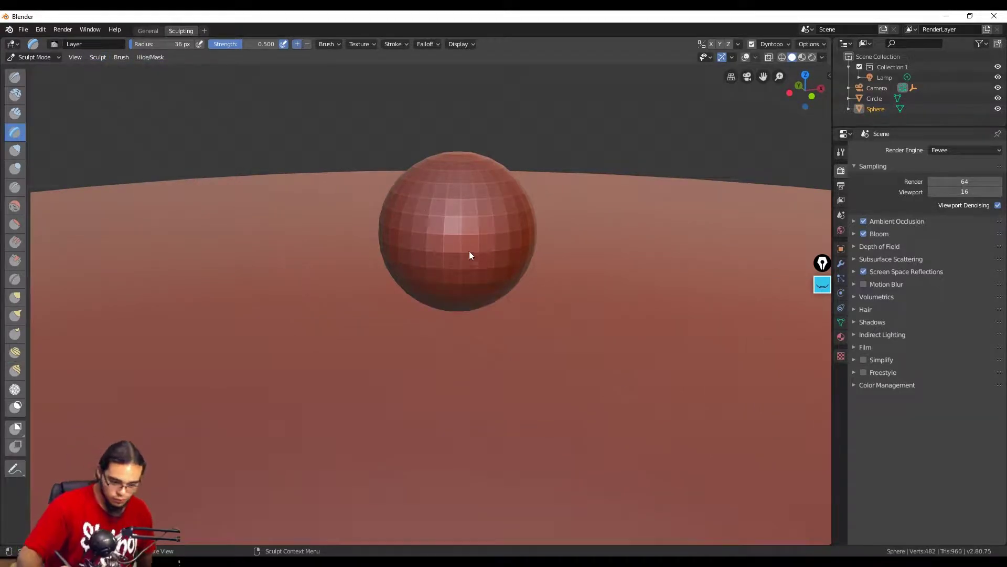
Find the Dyntopo settings and set the refine method to Subdivide Collapse
left_click(98, 57)
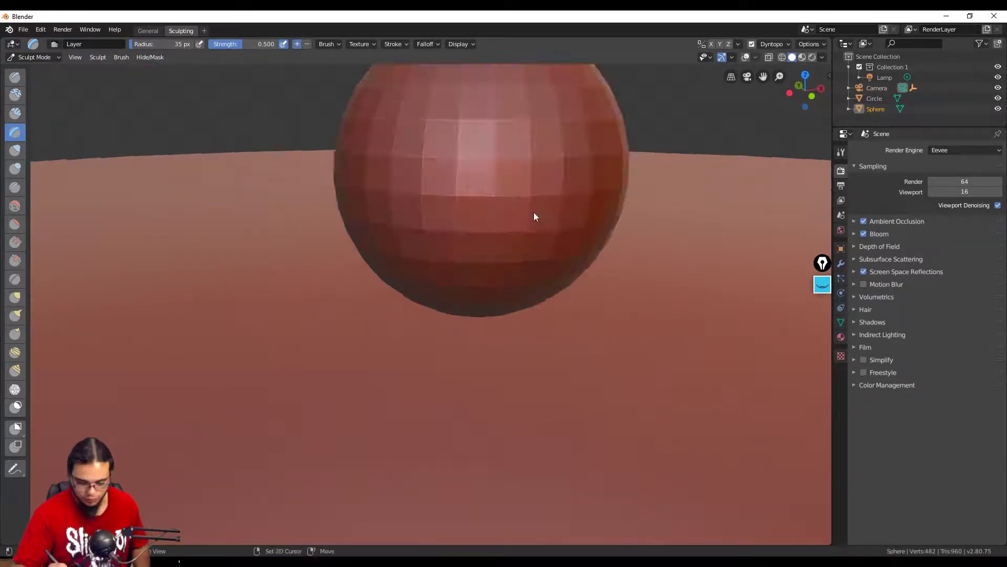
left_click_drag(533, 216, 533, 281)
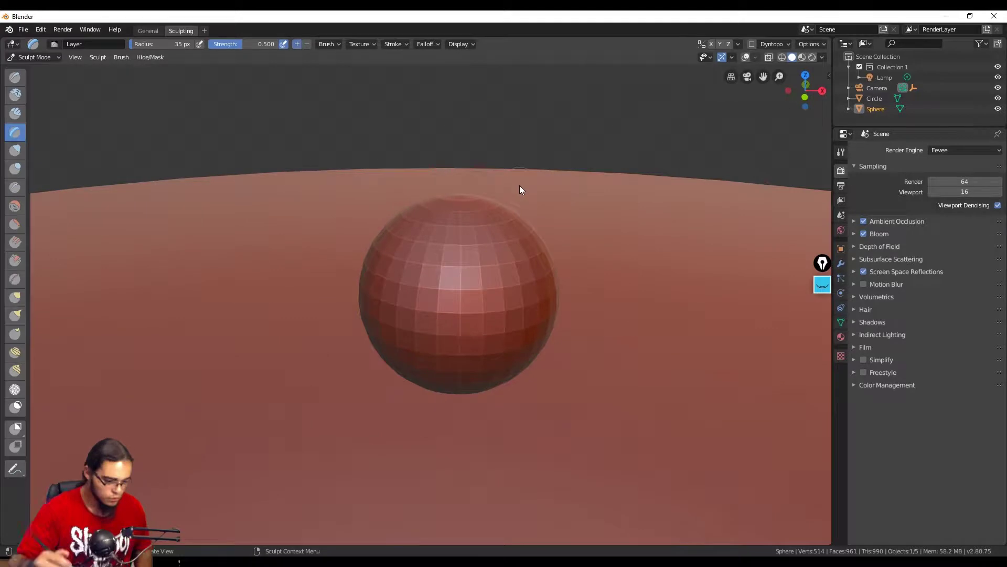
left_click(75, 57)
left_click(459, 44)
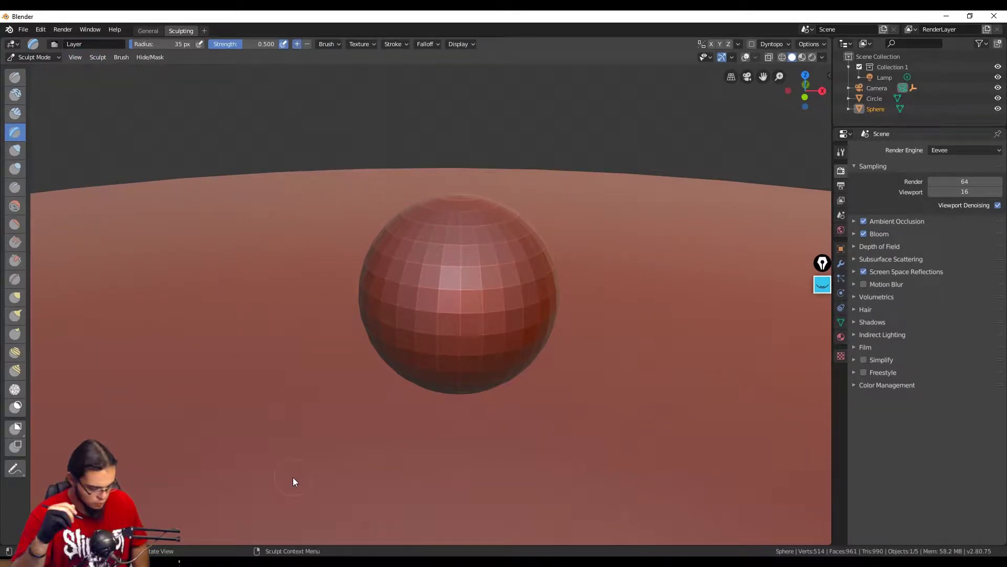
left_click(787, 44)
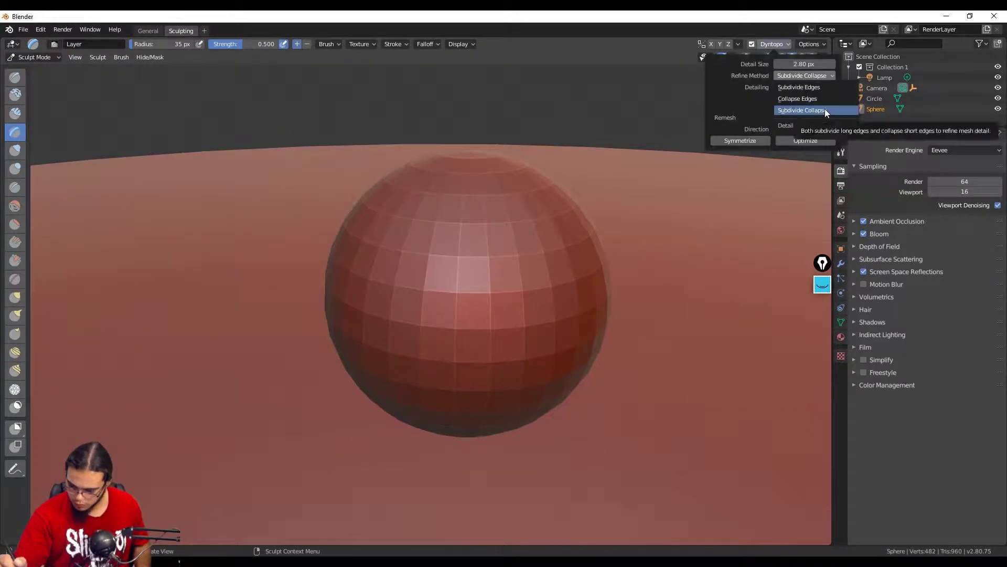
left_click(825, 110)
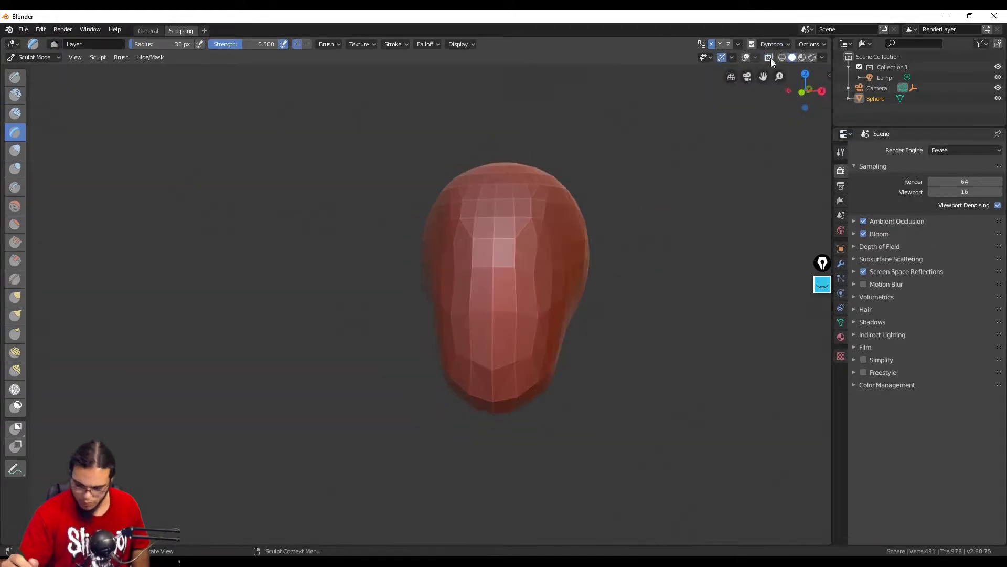
Examine the Dyntopo refine method and the viewport shading options for the rough head
left_click(771, 45)
left_click(803, 75)
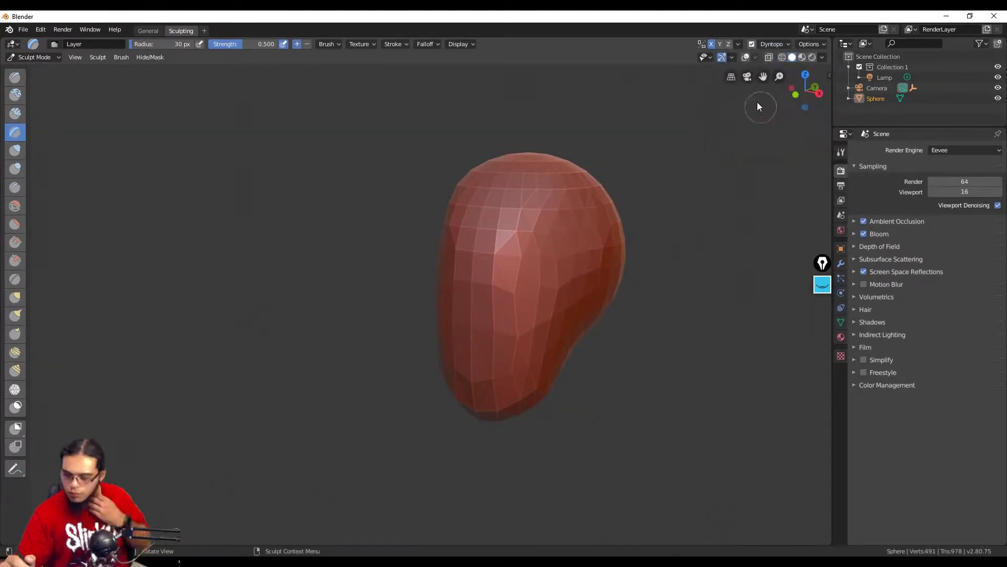
left_click(823, 57)
left_click(786, 46)
left_click_drag(446, 119, 545, 234)
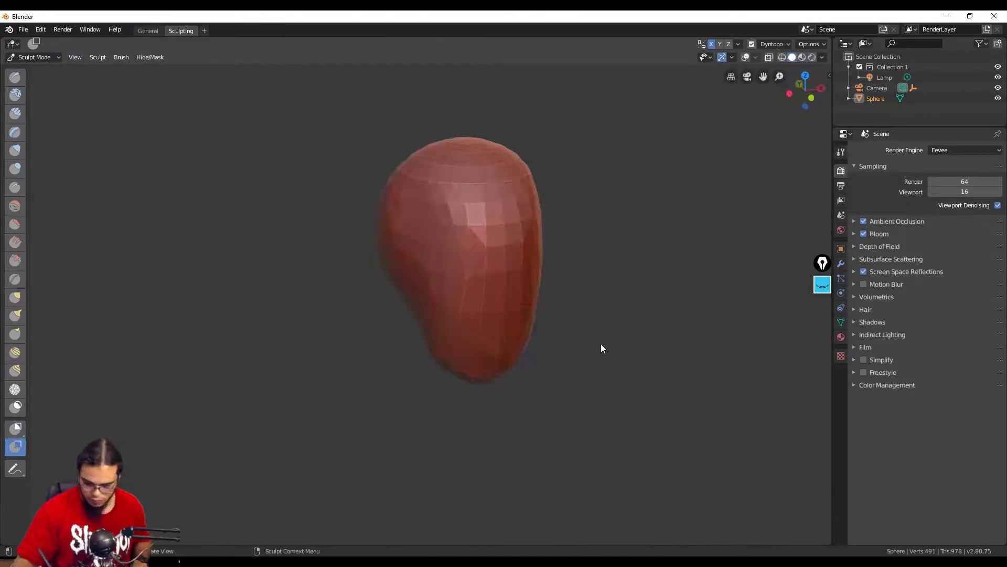
Try the Simplify, Mask and Grab brushes on the rough head and adjust the brush size
left_click(14, 389)
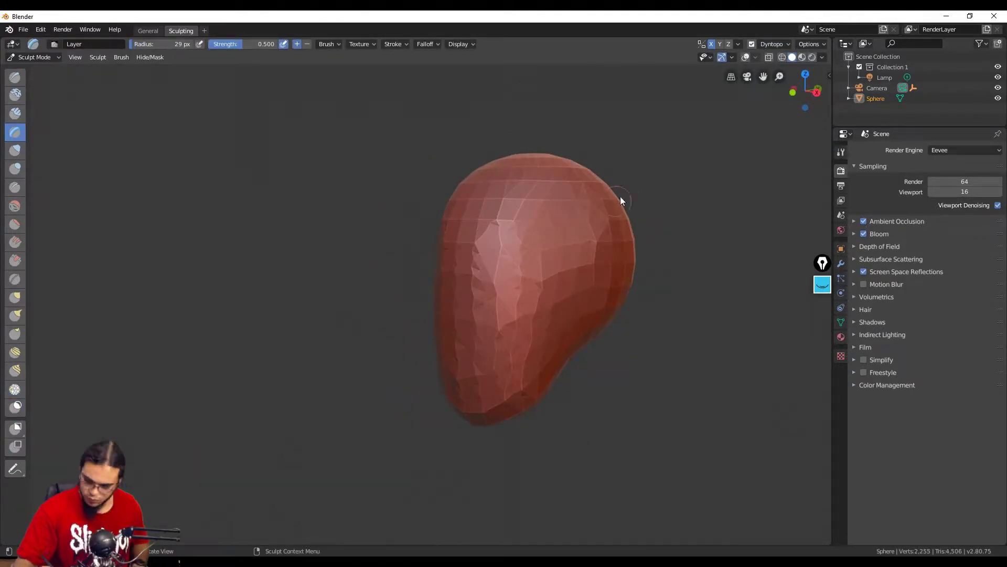
left_click(472, 243)
middle_click_drag(544, 171, 579, 235)
left_click(16, 407)
key("g")
key("m")
mouse_move(536, 281)
middle_mouse_down()
mouse_move(535, 295)
mouse_move(551, 173)
middle_mouse_up()
key("g")
key("f")
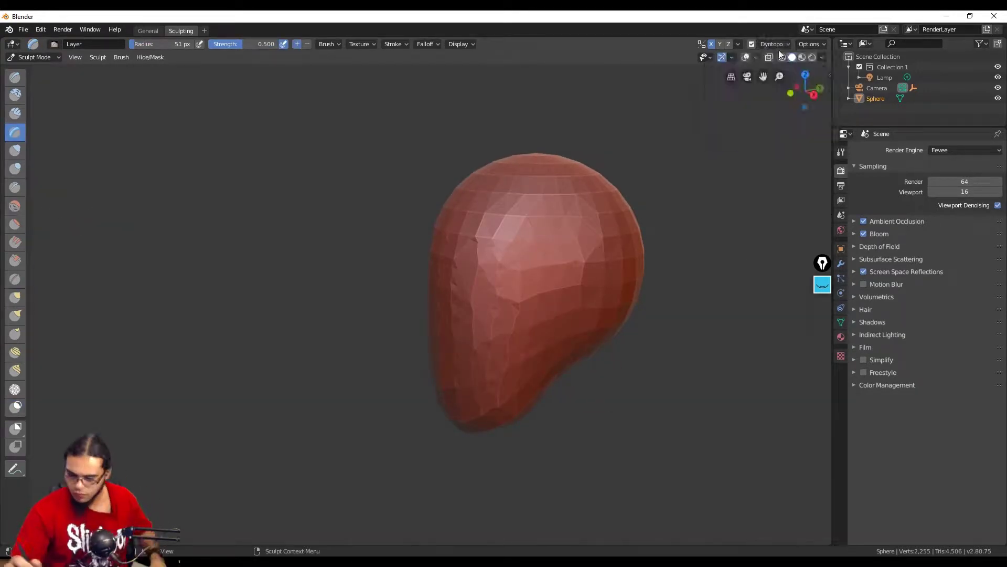
Change the detailing method in the Dyntopo settings
left_click(781, 44)
left_click(804, 87)
left_click(796, 133)
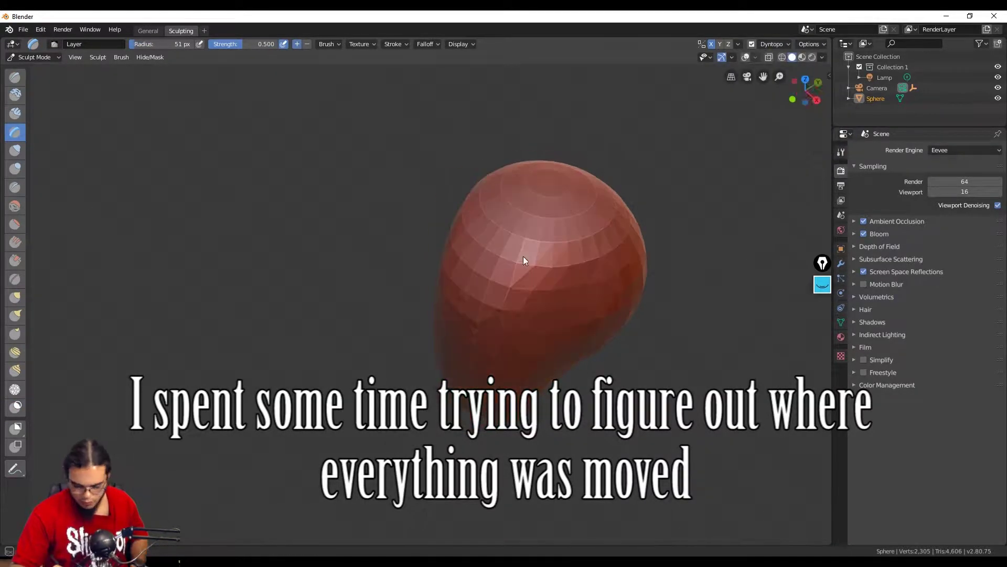
left_click(806, 87)
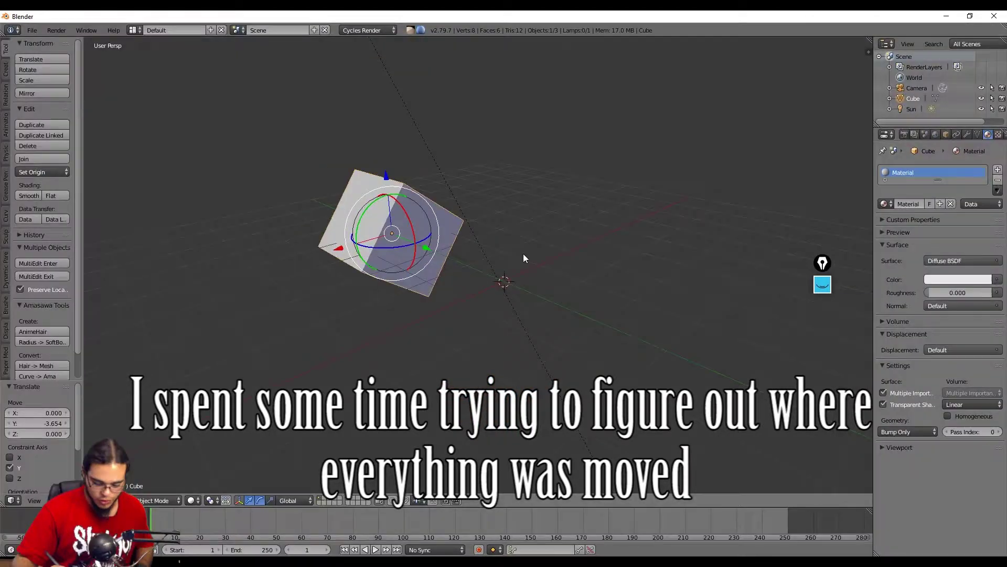
Switch to Blender 2.79, replace the cube with a sphere and try the Grab brush on it
key("Delete")
key("shift+a")
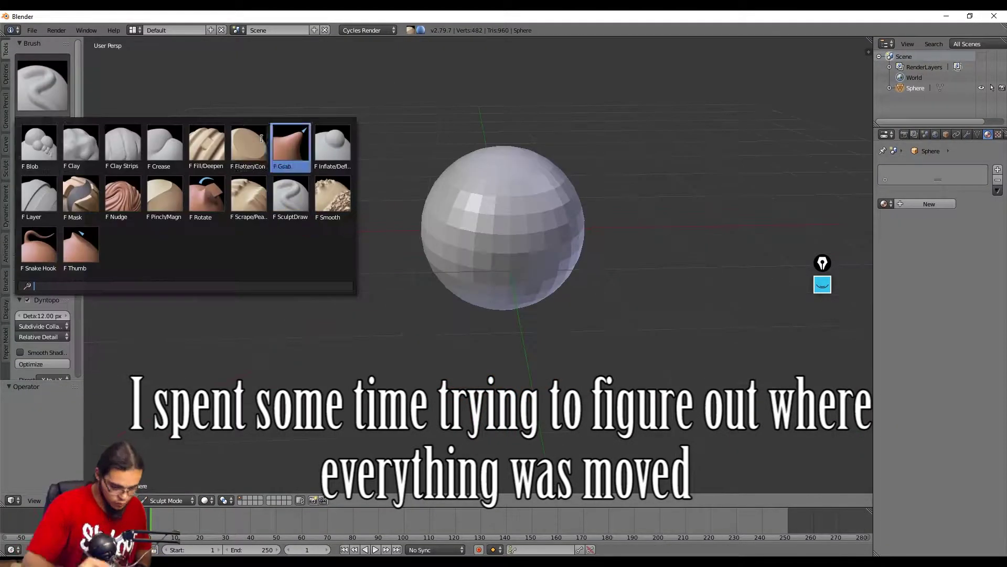
left_click(288, 147)
mouse_move(462, 247)
left_mouse_down()
mouse_move(510, 278)
mouse_move(563, 183)
left_mouse_up()
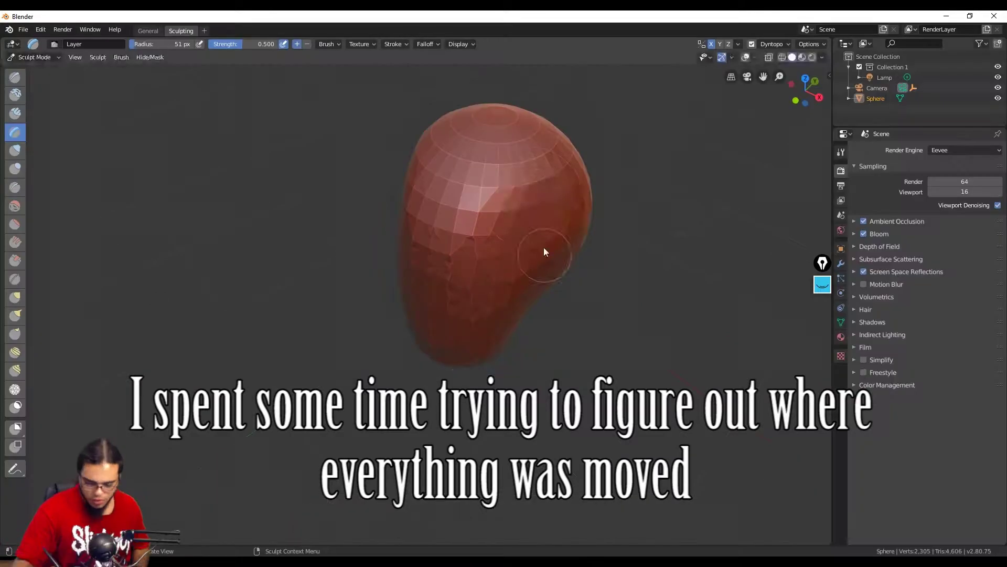
Return to Blender 2.80 and rough out the head's brow, eye sockets, nose and cheeks with the Clay Strips brush
left_click(784, 42)
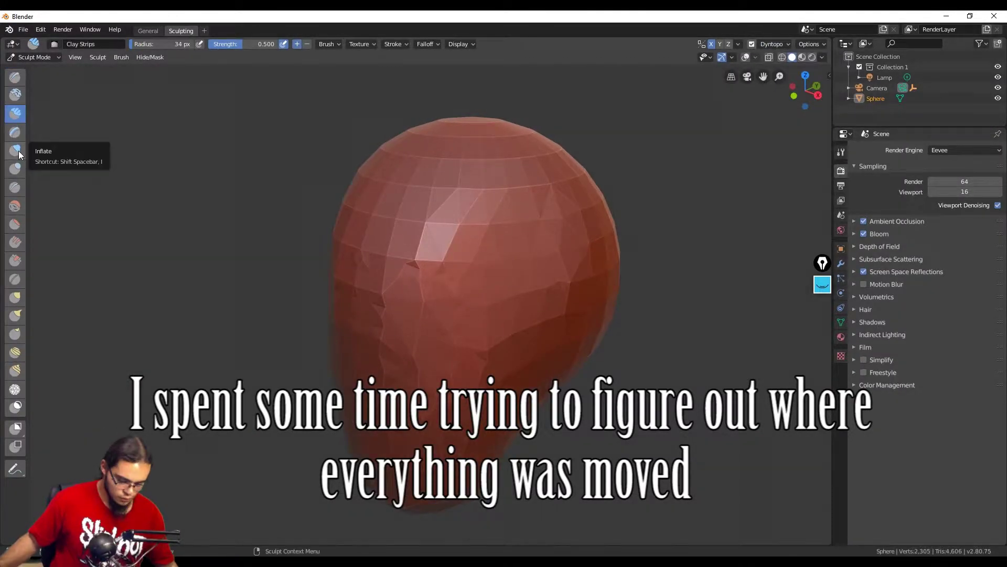
left_click(14, 132)
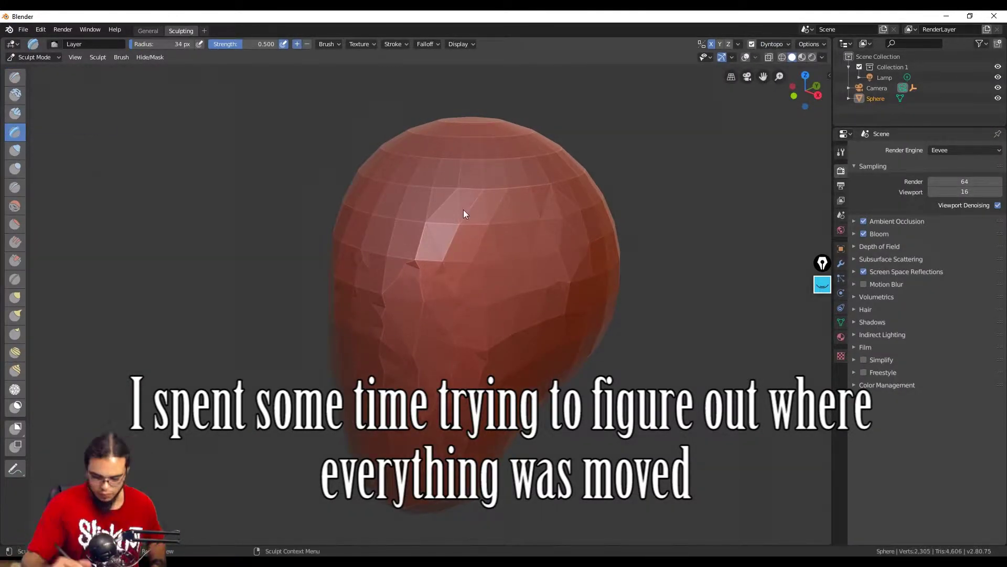
left_click(15, 113)
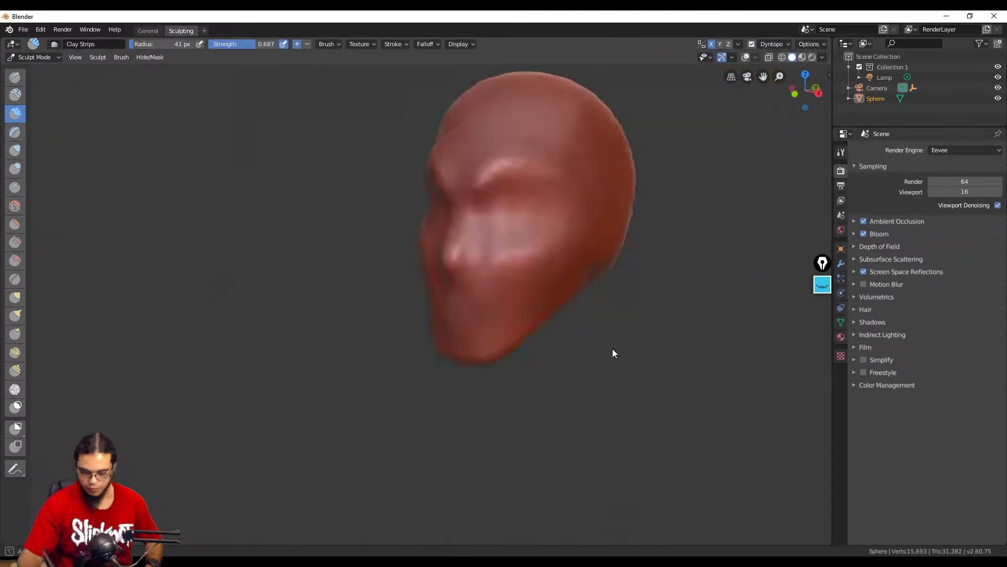
Switch to Object Mode and add a small sphere as an eyeball at one of the head's eye sockets
left_click(34, 56)
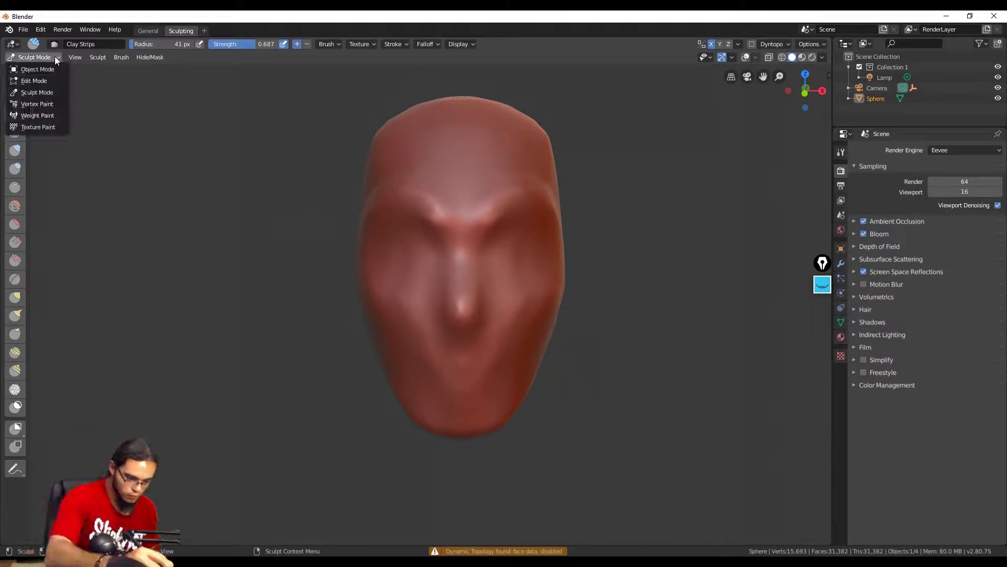
left_click(32, 68)
right_click(446, 364)
mouse_move(462, 365)
left_click(578, 412)
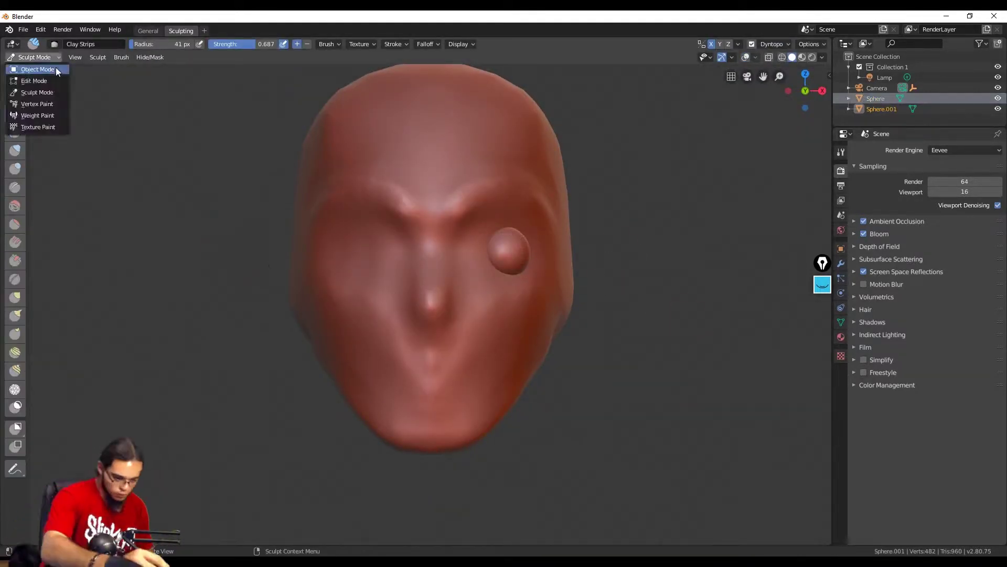
Return to sculpting the head and carve deeper eye sockets with the Clay Strips brush
left_click(58, 88)
mouse_move(557, 291)
middle_mouse_down()
mouse_move(524, 285)
mouse_move(445, 220)
mouse_move(409, 226)
middle_mouse_up()
key("f")
left_click(491, 250)
left_click_drag(472, 244, 493, 252, "ctrl")
middle_click_drag(493, 252, 562, 325)
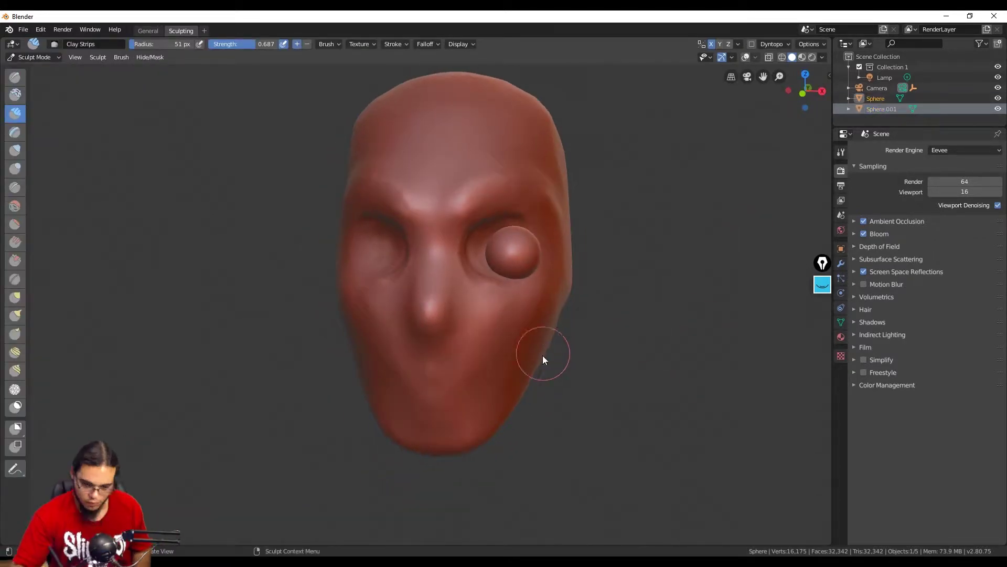
Adjust the eyeball's fit in the socket in Object Mode from the front view
left_click(42, 57)
left_click(47, 69)
key("KP_1")
middle_click_drag(530, 257, 310, 159)
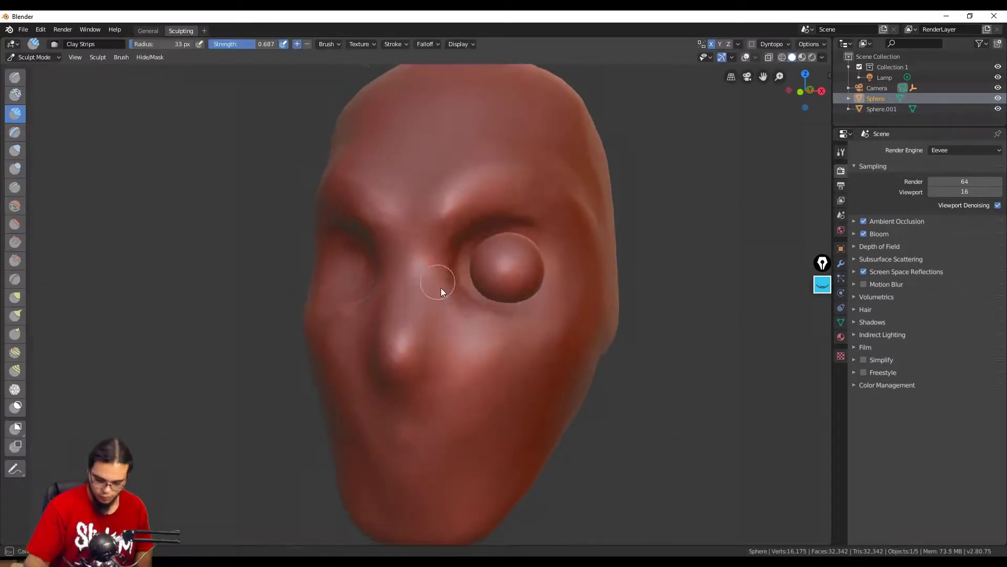
Sculpt eyelids around the eyeball with a smaller Clay Strips brush
mouse_move(440, 288)
middle_mouse_down()
mouse_move(496, 241)
mouse_move(451, 259)
middle_mouse_up()
left_click_drag(451, 260, 486, 219)
middle_click_drag(486, 218, 536, 258)
key("f")
left_click(536, 258)
left_click_drag(536, 258, 472, 278)
mouse_move(472, 278)
middle_mouse_down("ctrl")
mouse_move(475, 247)
mouse_move(540, 187)
mouse_move(505, 254)
middle_mouse_up("ctrl")
scroll(537, 249, "down", 5)
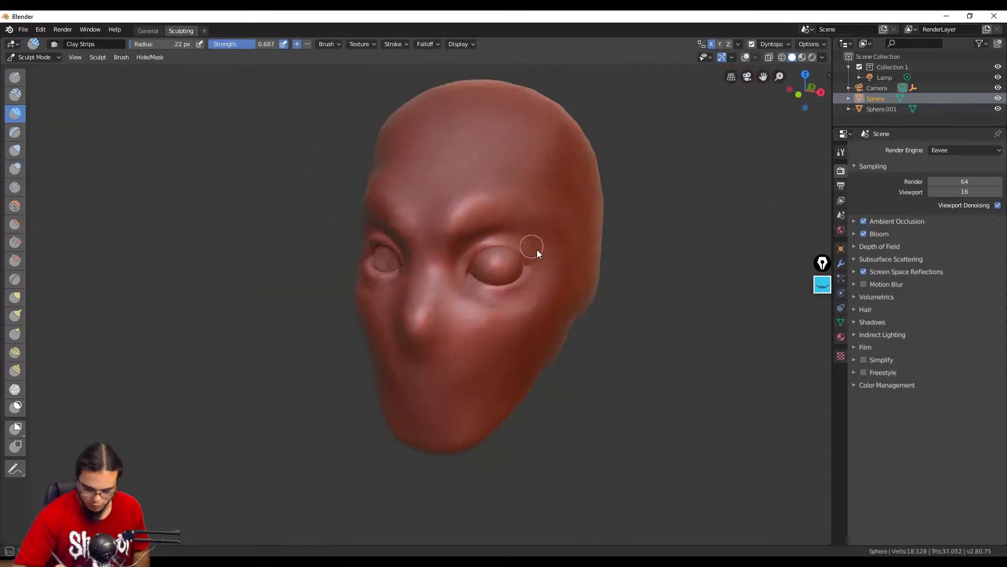
Refine the eyelid corners and build up the lips on the lower face
scroll(537, 250, "up", 8)
middle_click_drag(605, 202, 524, 262)
left_click_drag(507, 278, 521, 300)
middle_click_drag(529, 227, 549, 261)
left_click_drag(549, 260, 505, 280)
middle_click_drag(504, 280, 549, 269)
left_click_drag(549, 269, 498, 300)
mouse_move(498, 303)
middle_mouse_down()
mouse_move(439, 265)
mouse_move(504, 255)
middle_mouse_up()
left_click_drag(503, 254, 579, 245)
mouse_move(578, 244)
middle_mouse_down()
mouse_move(471, 255)
mouse_move(497, 352)
mouse_move(716, 142)
middle_mouse_up()
Reshape the face and lips with the Grab brush
key("g")
left_click(345, 164)
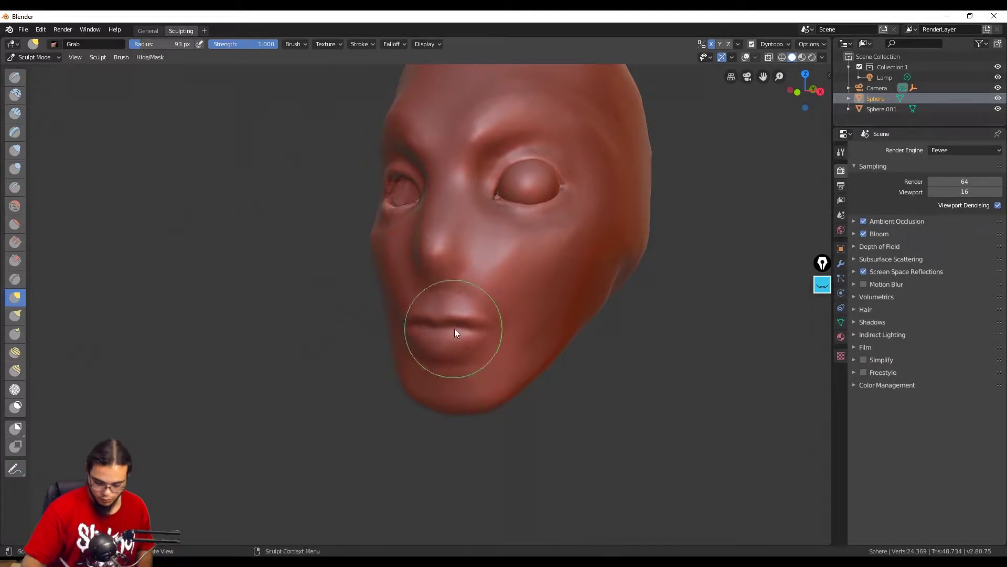
middle_click_drag(480, 329, 428, 318)
left_click(399, 45)
mouse_move(545, 209)
middle_mouse_down()
mouse_move(526, 297)
mouse_move(520, 289)
mouse_move(589, 265)
mouse_move(546, 283)
middle_mouse_up()
Sharpen the edges of the lips with the Crease brush at strength 0.250
key("shift+c")
left_click(14, 279)
middle_click_drag(472, 294, 550, 283)
left_click(15, 187)
mouse_move(650, 294)
middle_mouse_down()
mouse_move(588, 288)
mouse_move(468, 328)
middle_mouse_up()
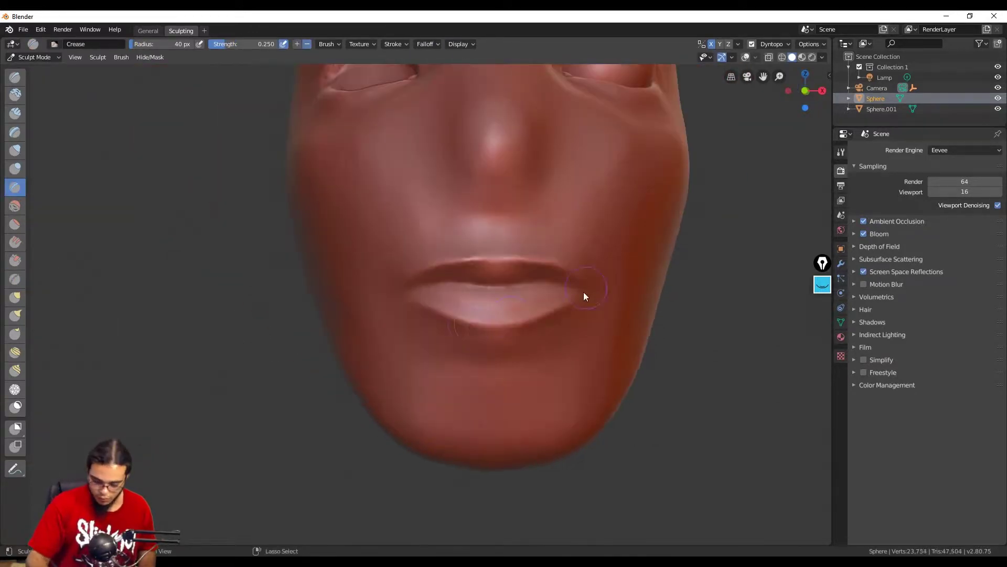
left_click_drag(468, 327, 550, 308)
mouse_move(549, 308)
middle_mouse_down()
mouse_move(575, 353)
mouse_move(556, 336)
middle_mouse_up()
scroll(576, 353, "down", 3)
key("l")
left_click_drag(559, 309, 526, 334)
key("ctrl+z")
Build up the area around the mouth with a resized Clay Strips brush
left_click(15, 113)
mouse_move(489, 299)
middle_mouse_down()
mouse_move(456, 314)
mouse_move(487, 308)
mouse_move(565, 343)
mouse_move(552, 320)
mouse_move(498, 284)
middle_mouse_up()
scroll(456, 313, "up", 3)
key("g")
key("f")
scroll(487, 307, "down", 3)
left_click(15, 113)
key("f")
left_click(591, 342)
left_click_drag(485, 309, 492, 299)
Add Clay Strips strokes to refine the nose, mouth corners and chin
mouse_move(492, 299)
middle_mouse_down()
mouse_move(512, 319)
mouse_move(576, 341)
mouse_move(591, 324)
mouse_move(555, 321)
mouse_move(498, 294)
middle_mouse_up()
scroll(534, 308, "down", 3)
scroll(468, 349, "down", 3)
scroll(591, 323, "down", 1)
left_click(21, 119)
left_click_drag(488, 356, 436, 377)
mouse_move(436, 377)
middle_mouse_down()
mouse_move(533, 347)
mouse_move(520, 293)
middle_mouse_up()
mouse_move(520, 304)
left_mouse_down()
mouse_move(504, 333)
mouse_move(535, 343)
left_mouse_up()
mouse_move(503, 294)
middle_mouse_down()
mouse_move(461, 344)
mouse_move(605, 325)
mouse_move(662, 259)
middle_mouse_up()
Adjust the proportions of the jaw and lower face with the Grab brush at a radius of 81 px
left_click(15, 297)
scroll(502, 341, "up", 2)
key("f")
left_click(488, 358)
middle_click_drag(567, 333, 557, 324)
scroll(557, 324, "down", 2)
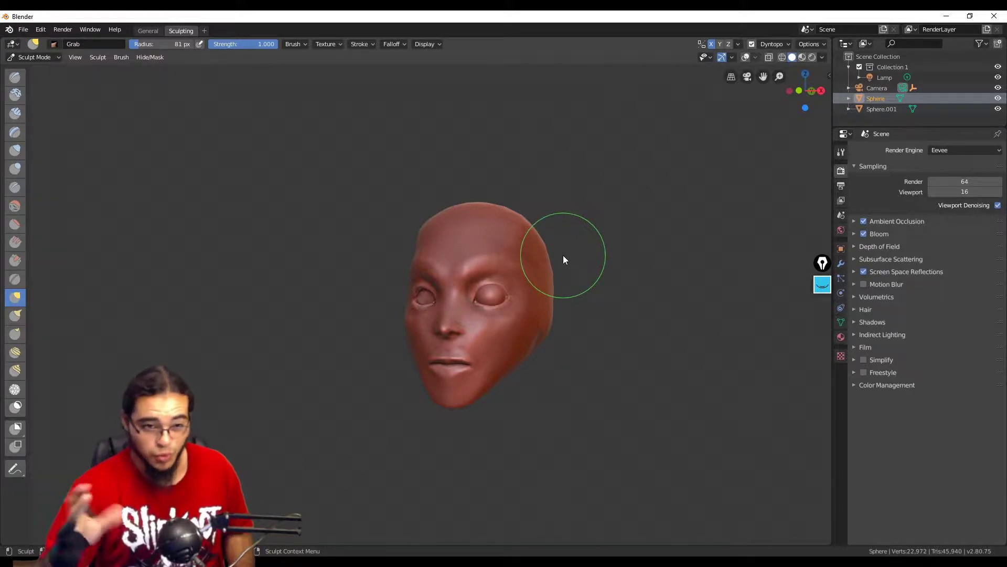
Examine the sculpted face from several angles and up close around the eye and nose
middle_click_drag(591, 198, 534, 321)
scroll(534, 244, "up", 5)
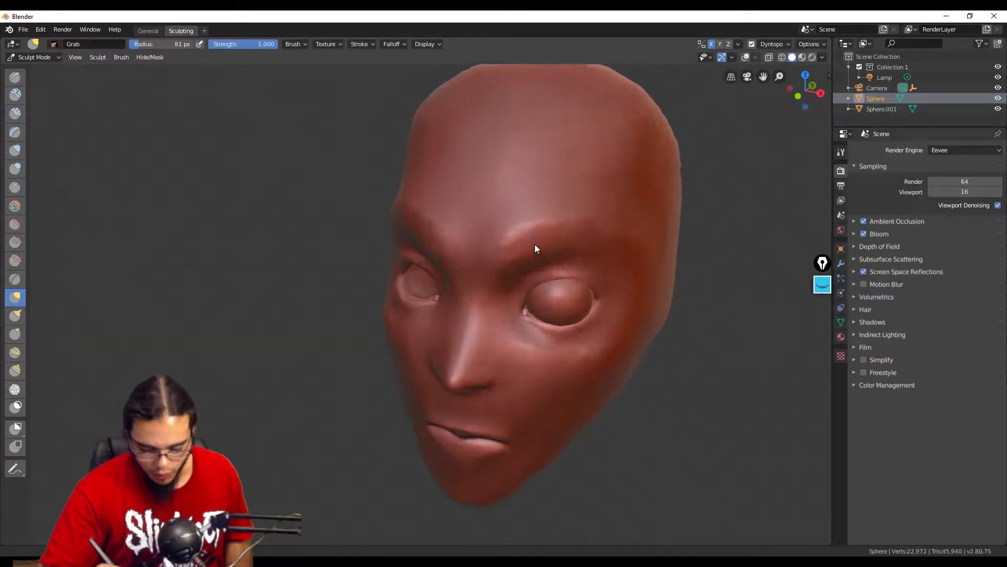
scroll(535, 242, "down", 2)
middle_click_drag(531, 242, 545, 276)
scroll(545, 276, "up", 5)
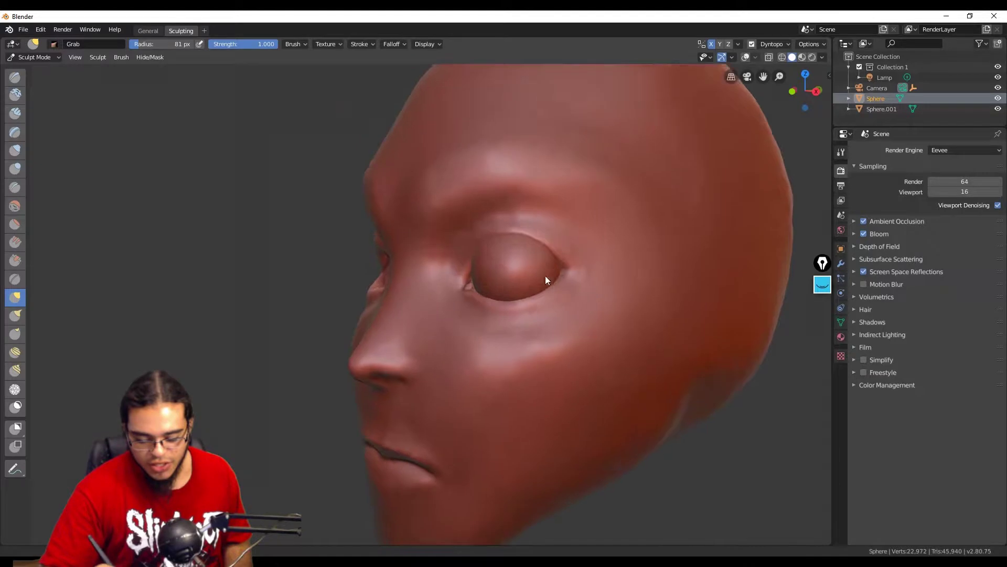
scroll(545, 254, "down", 5)
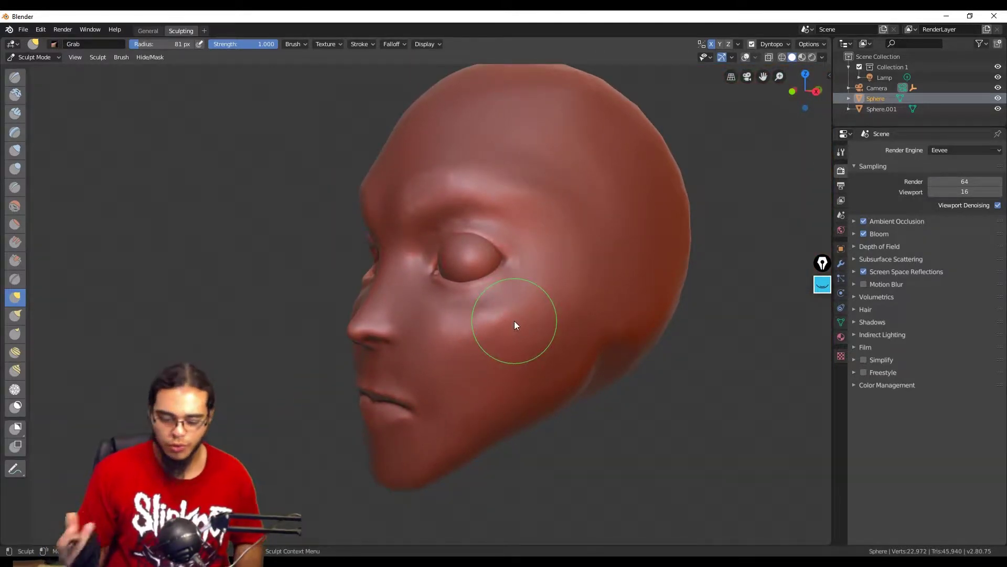
middle_click_drag(582, 286, 545, 358)
scroll(544, 357, "down", 3)
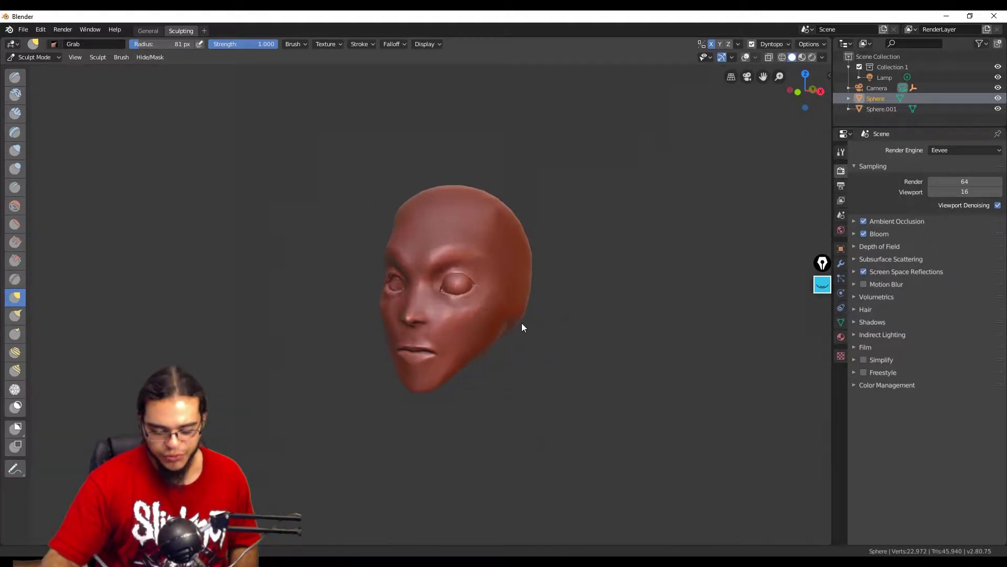
scroll(551, 247, "up", 3)
scroll(524, 308, "down", 5)
scroll(544, 219, "up", 8)
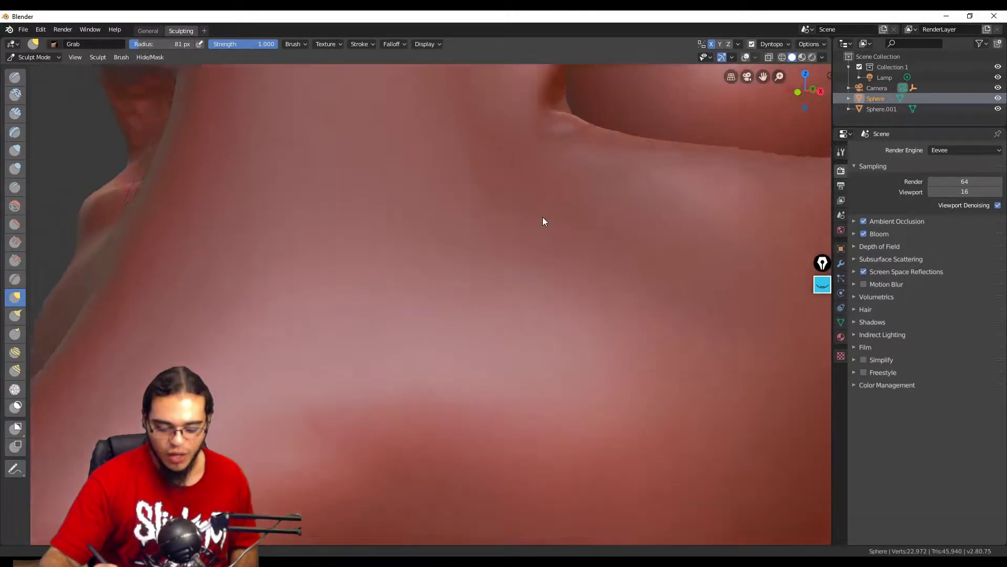
scroll(543, 220, "down", 5)
scroll(544, 213, "up", 6)
scroll(540, 217, "down", 3)
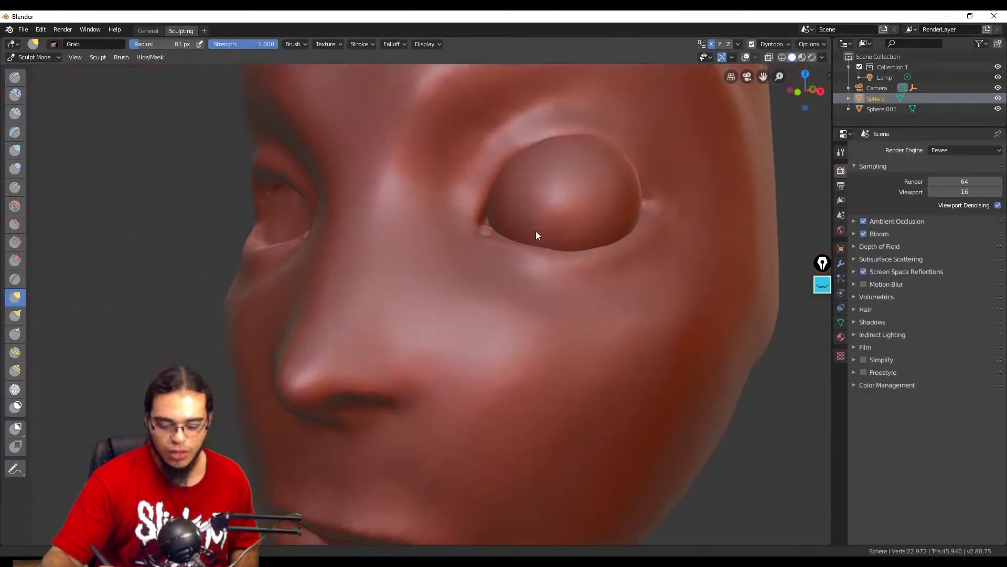
scroll(536, 231, "up", 5)
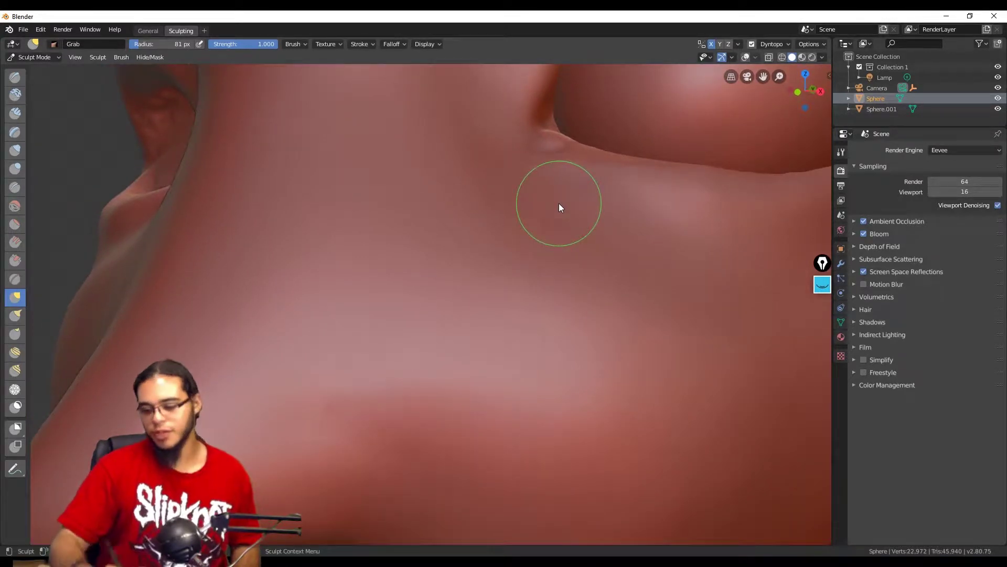
scroll(569, 346, "down", 4)
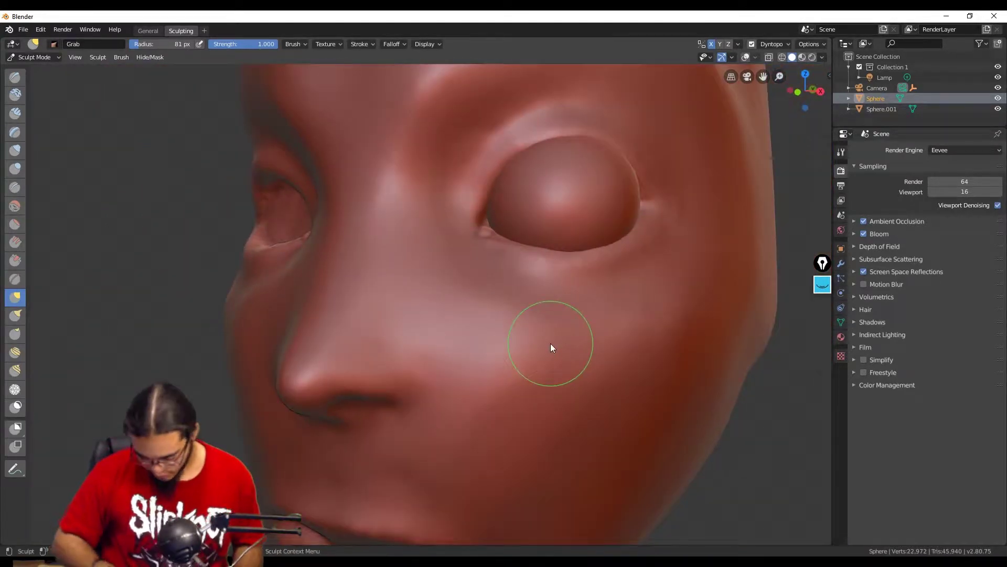
Set the viewport's clip start to 0.001 m and check the face at close range
key("n")
left_click(825, 116)
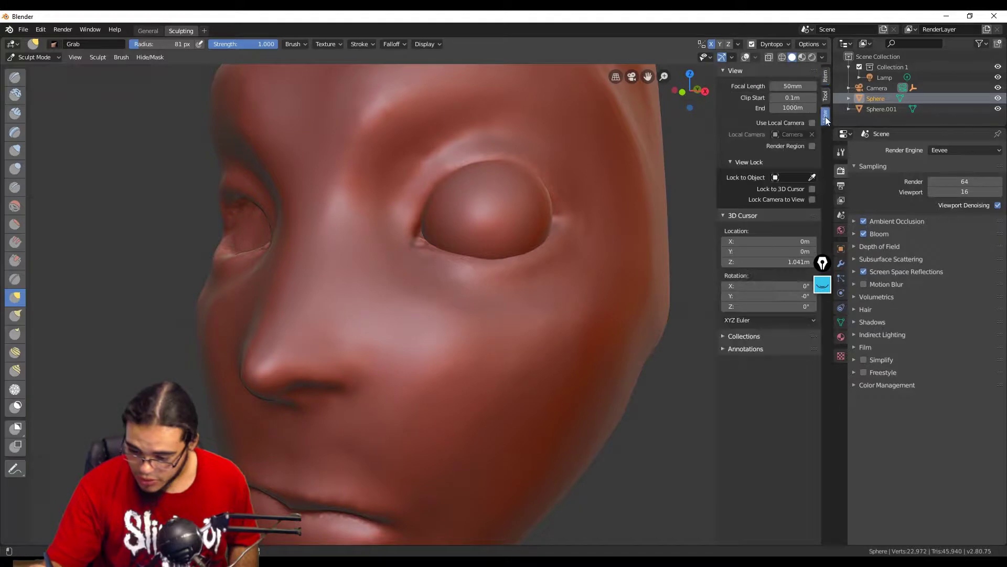
scroll(561, 215, "up", 1)
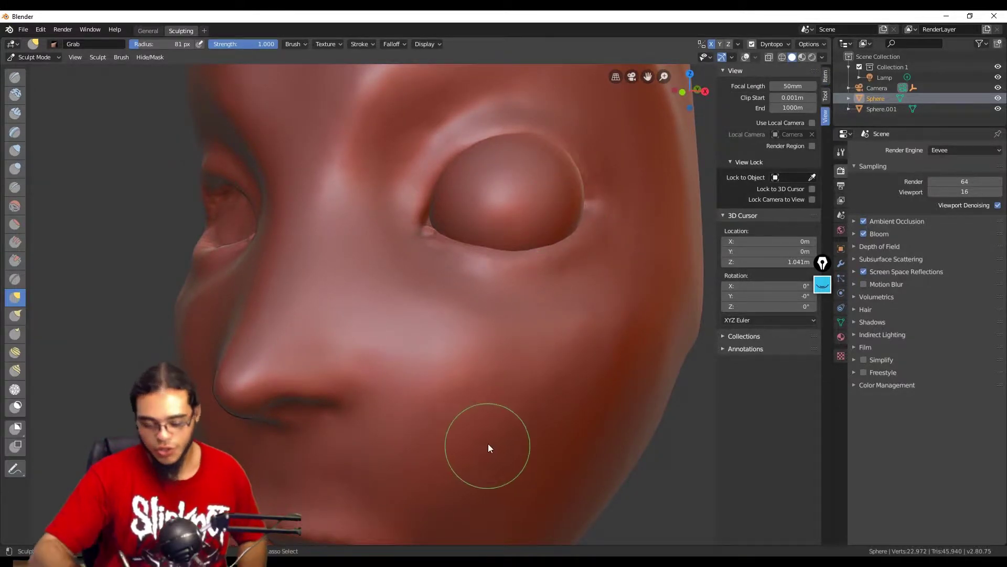
scroll(488, 447, "up", 4)
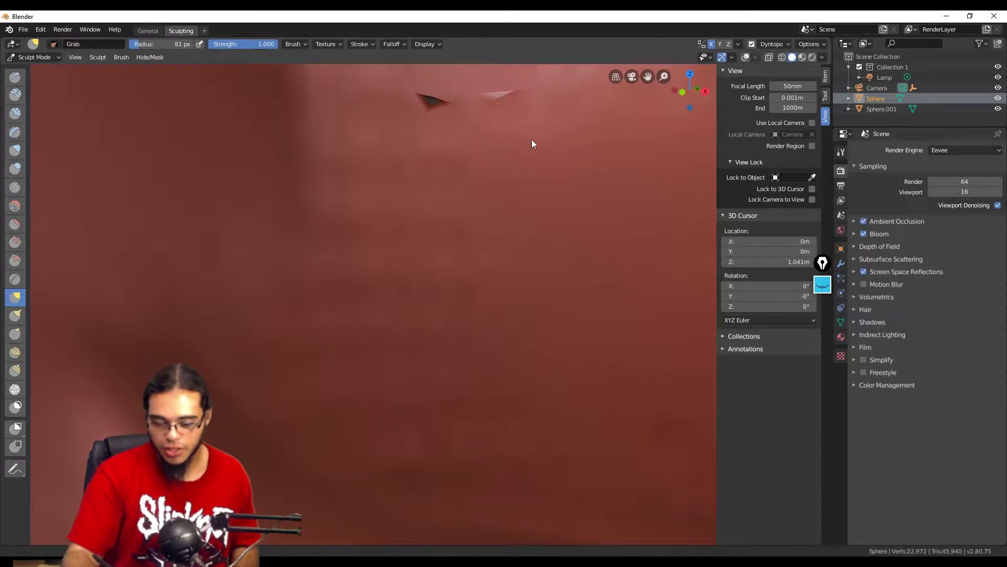
middle_click_drag(483, 267, 483, 304, "ctrl")
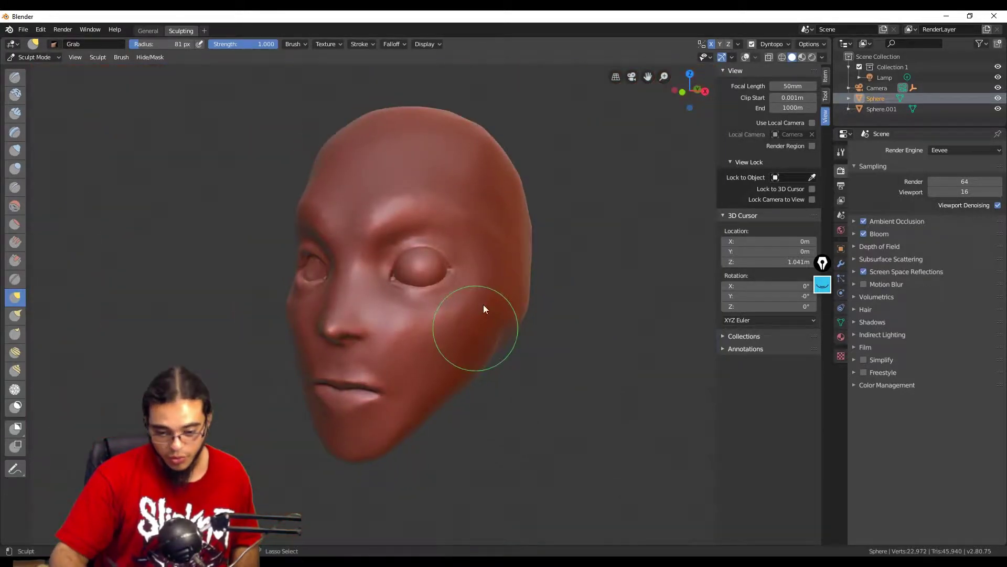
scroll(492, 283, "up", 2)
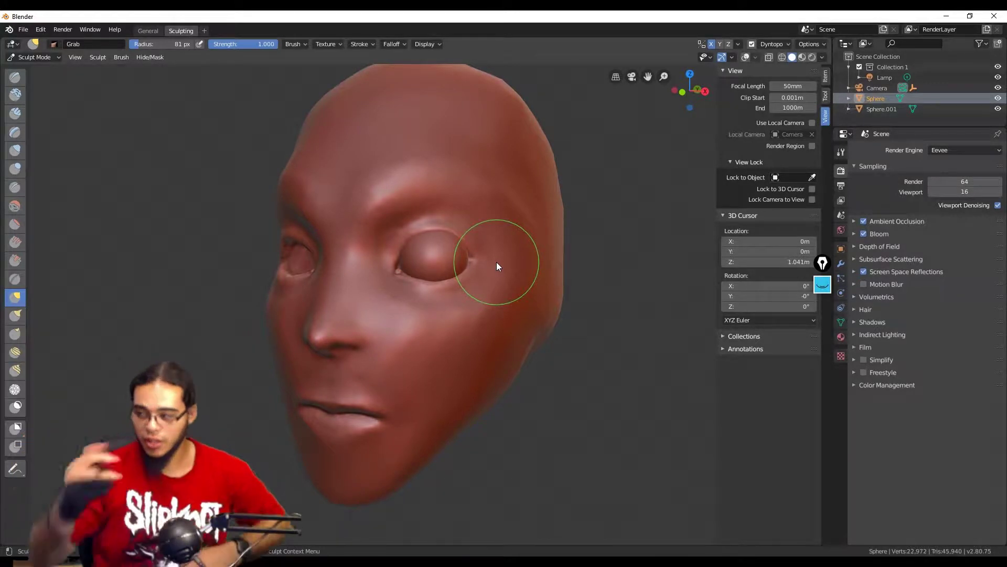
mouse_move(519, 286)
middle_mouse_down()
mouse_move(533, 353)
mouse_move(531, 331)
mouse_move(579, 340)
middle_mouse_up()
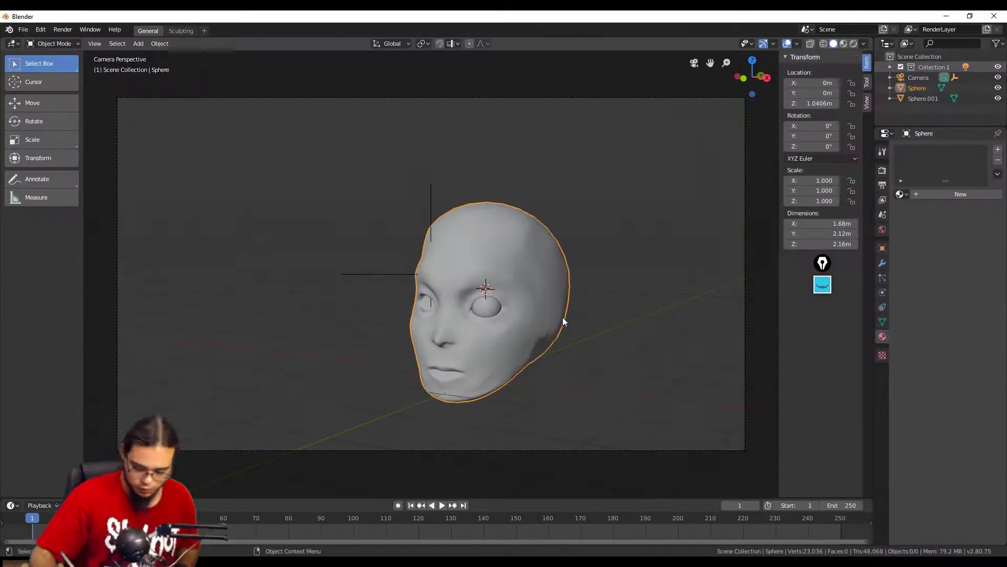
Replace the head with a new UV sphere and move it along the Z axis
key("Delete")
key("shift+a")
left_click(574, 302)
key("g")
key("z")
Enable Dyntopo for the sphere in the Sculpting workspace and pull its lower part into a jaw with the Grab brush at 198 px
key("ctrl+Page_Down")
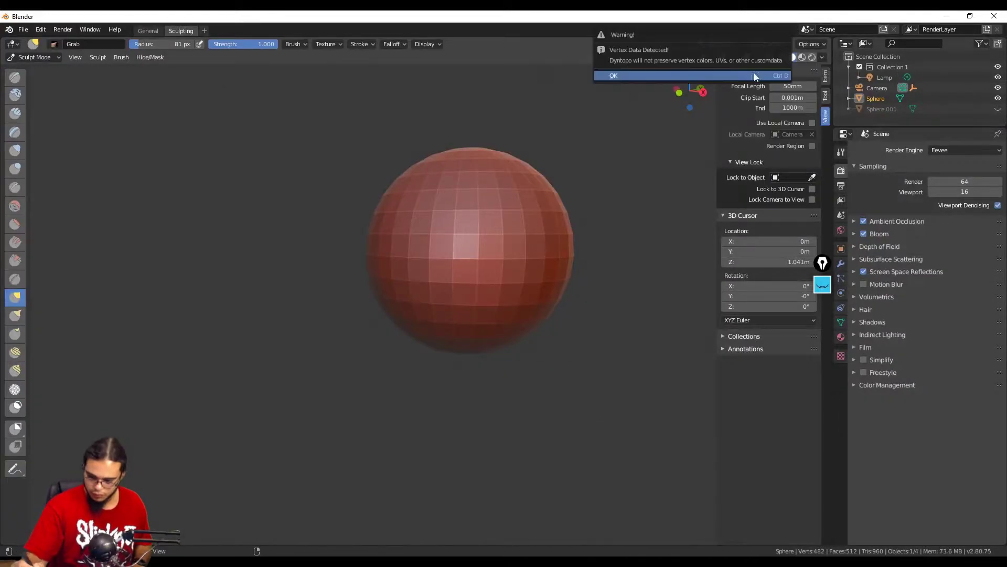
left_click(755, 75)
key("KP_3")
key("KP_1")
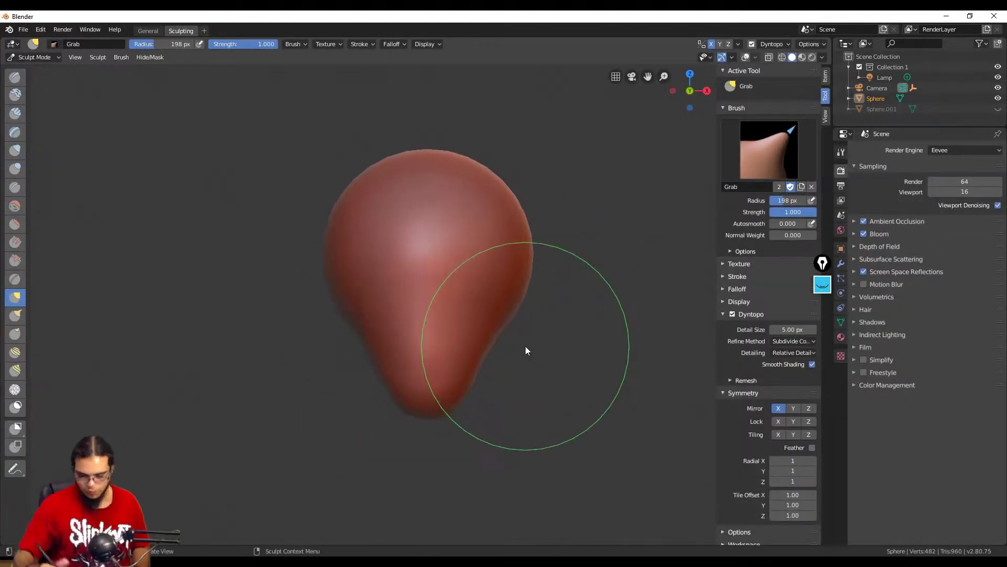
left_click(454, 298)
Flatten the sides of the head with subtracting Clay Strips strokes at a radius of 114 px
key("KP_3")
key("c")
mouse_move(461, 257)
left_mouse_down("ctrl")
mouse_move(455, 248)
mouse_move(467, 246)
left_mouse_up("ctrl")
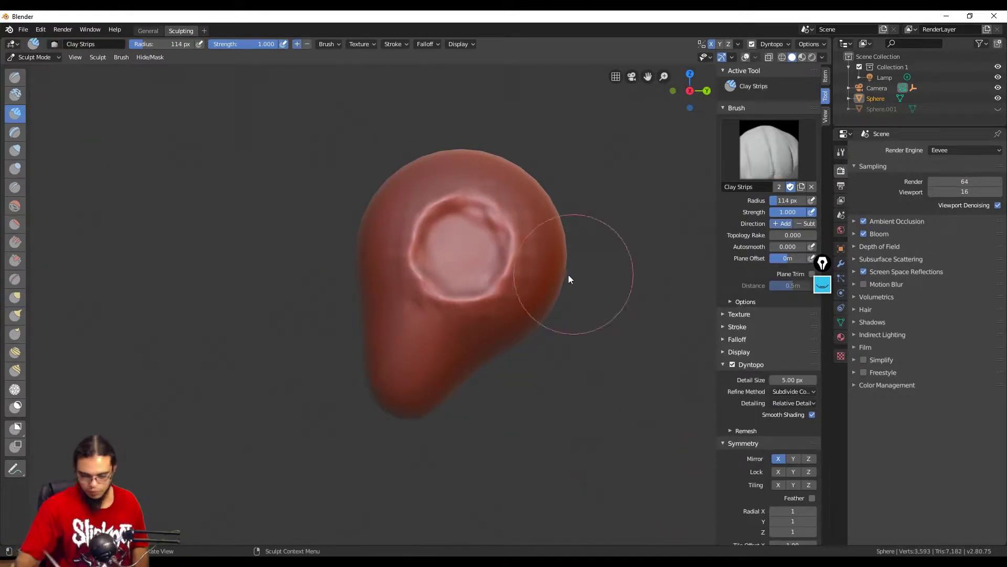
Shape the brow and eye line across the front of the head with Clay Strips at a radius of 57 px
key("KP_1")
key("f")
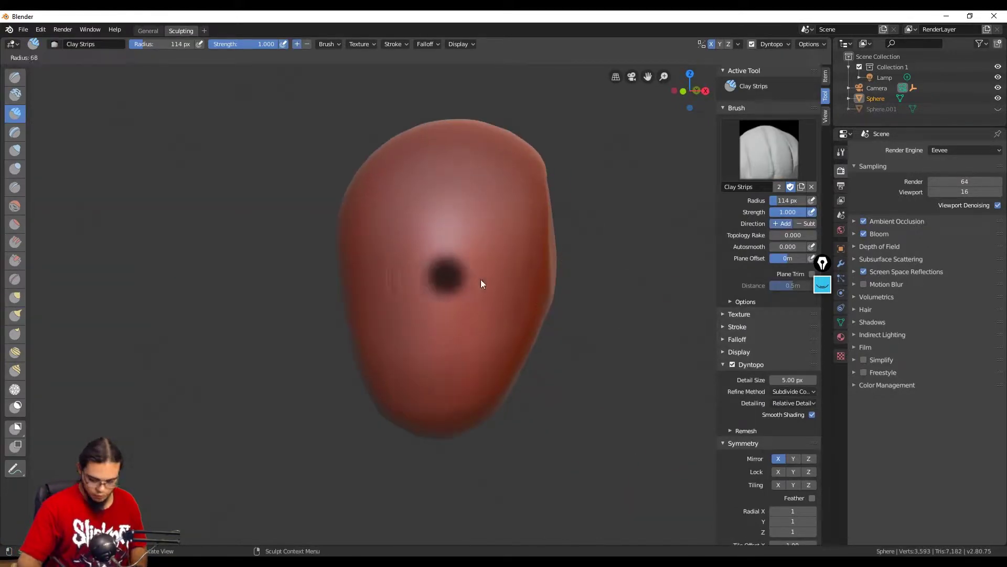
left_click(482, 273)
middle_click_drag(496, 234, 526, 252)
left_click_drag(406, 194, 504, 191)
mouse_move(530, 191)
middle_mouse_down()
mouse_move(508, 190)
mouse_move(531, 303)
mouse_move(558, 323)
mouse_move(402, 320)
middle_mouse_up()
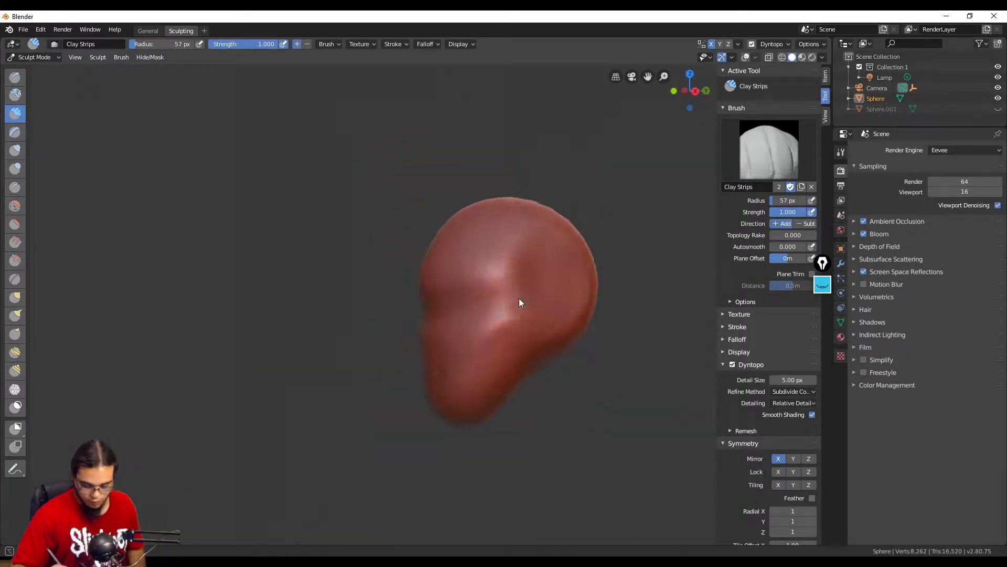
Carve the eye sockets with subtracting Clay Strips strokes at a radius of 45 px
middle_click_drag(519, 303, 453, 271)
mouse_move(483, 301)
middle_mouse_down("ctrl")
mouse_move(525, 287)
mouse_move(503, 314)
mouse_move(488, 310)
middle_mouse_up("ctrl")
key("f")
left_click(482, 325)
left_click_drag(462, 257, 479, 247, "ctrl")
key("ctrl+z")
middle_click_drag(472, 262, 490, 273)
key("f")
left_click(480, 267)
mouse_move(481, 267)
left_mouse_down("ctrl")
mouse_move(461, 251)
mouse_move(461, 285)
left_mouse_up("ctrl")
middle_click_drag(505, 265, 458, 315)
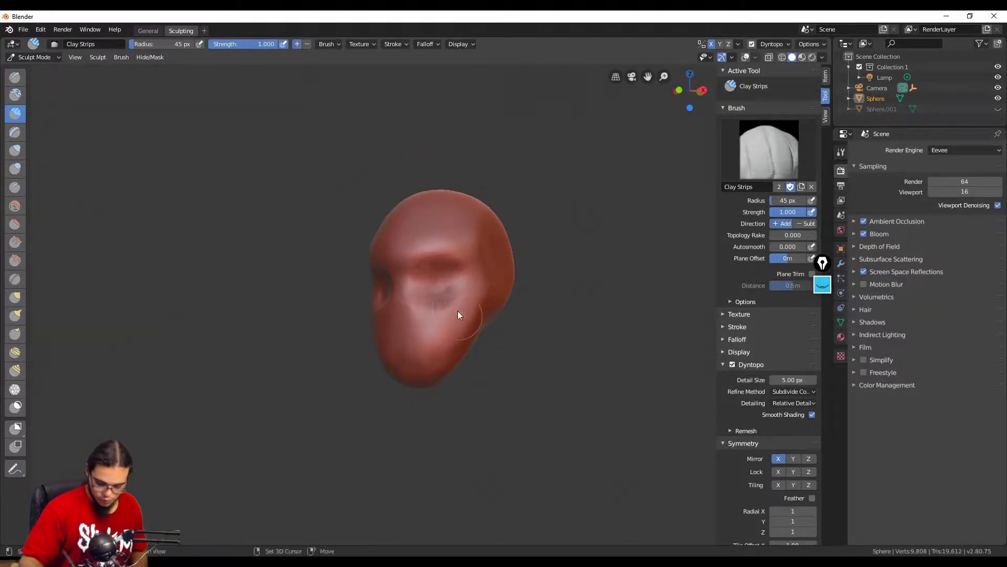
Hollow out the cheeks below the cheekbones with subtracting Clay Strips strokes
middle_click_drag(455, 253, 517, 287)
left_click_drag(482, 292, 468, 320, "ctrl")
middle_click_drag(562, 265, 534, 265)
left_click_drag(499, 294, 477, 330, "ctrl")
middle_click_drag(456, 294, 471, 291)
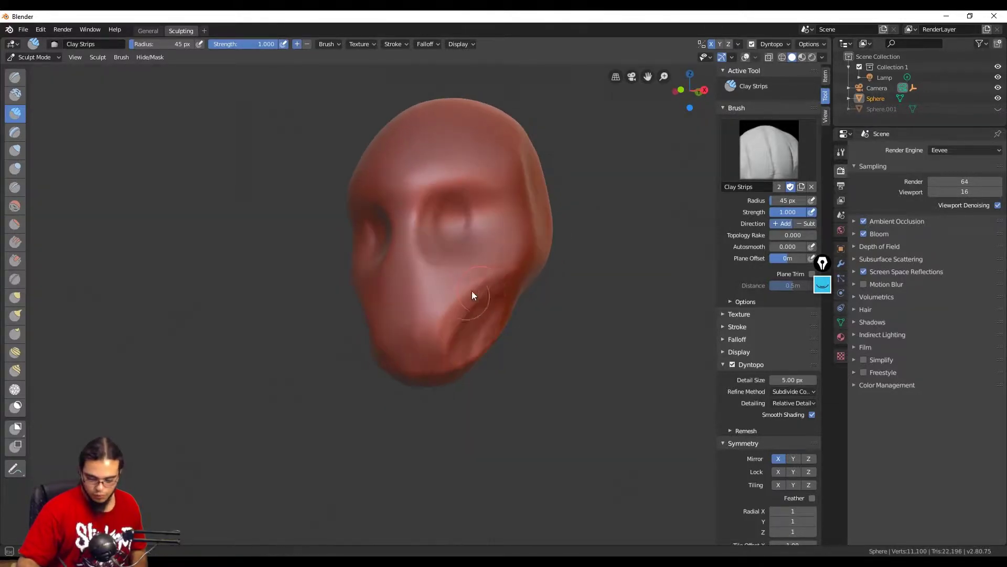
Build up the nose and refine the areas around the eyes and cheeks with Clay Strips strokes
middle_click_drag(536, 263, 511, 257)
left_click_drag(515, 252, 504, 256)
mouse_move(504, 256)
middle_mouse_down("ctrl")
mouse_move(480, 288)
mouse_move(511, 329)
mouse_move(494, 251)
middle_mouse_up("ctrl")
left_click_drag(444, 231, 455, 246, "ctrl")
middle_click_drag(455, 250, 479, 274)
left_click_drag(449, 236, 420, 328)
middle_click_drag(420, 328, 488, 247)
middle_click_drag(420, 274, 387, 279)
mouse_move(464, 236)
left_mouse_down()
mouse_move(506, 301)
mouse_move(480, 310)
left_mouse_up()
mouse_move(527, 270)
middle_mouse_down()
mouse_move(492, 293)
mouse_move(532, 252)
middle_mouse_up()
middle_click_drag(532, 131, 534, 184, "ctrl")
Build up the lower lip and the jawline with Clay Strips at a radius of 45 px
middle_click_drag(546, 310, 467, 305)
left_click_drag(493, 305, 443, 304)
mouse_move(442, 304)
middle_mouse_down()
mouse_move(487, 297)
mouse_move(480, 267)
mouse_move(475, 307)
middle_mouse_up()
left_click_drag(475, 306, 541, 241)
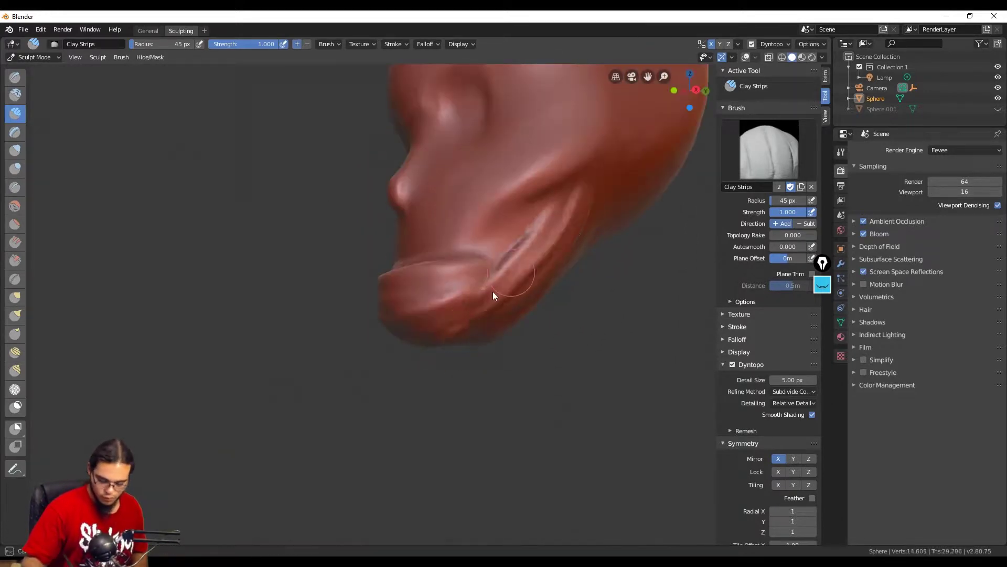
Thicken the mouth area with further Clay Strips strokes from a resized brush
middle_click_drag(541, 241, 568, 196)
mouse_move(463, 298)
middle_mouse_down()
mouse_move(533, 281)
mouse_move(547, 339)
mouse_move(490, 289)
middle_mouse_up()
key("f")
left_click(490, 289)
left_click_drag(458, 288, 409, 294)
mouse_move(409, 293)
middle_mouse_down()
mouse_move(464, 299)
mouse_move(392, 331)
mouse_move(494, 313)
mouse_move(392, 326)
mouse_move(493, 278)
middle_mouse_up()
key("f")
left_click_drag(492, 278, 425, 293)
mouse_move(425, 294)
middle_mouse_down()
mouse_move(531, 323)
mouse_move(502, 297)
mouse_move(460, 339)
mouse_move(382, 321)
mouse_move(470, 329)
mouse_move(458, 291)
middle_mouse_up()
Refine the line between the lips with the Crease and Grab brushes
key("shift+c")
key("f")
left_click(461, 320)
key("g")
Build up the upper lip with the Clay Strips brush at a radius of 34 px
key("c")
middle_click_drag(182, 177, 556, 284)
key("f")
left_click(322, 285)
mouse_move(322, 286)
middle_mouse_down()
mouse_move(403, 244)
mouse_move(468, 284)
mouse_move(452, 303)
mouse_move(461, 288)
middle_mouse_up()
left_click_drag(462, 288, 413, 303)
mouse_move(412, 303)
middle_mouse_down()
mouse_move(502, 319)
mouse_move(451, 285)
mouse_move(319, 288)
mouse_move(467, 266)
mouse_move(454, 264)
middle_mouse_up()
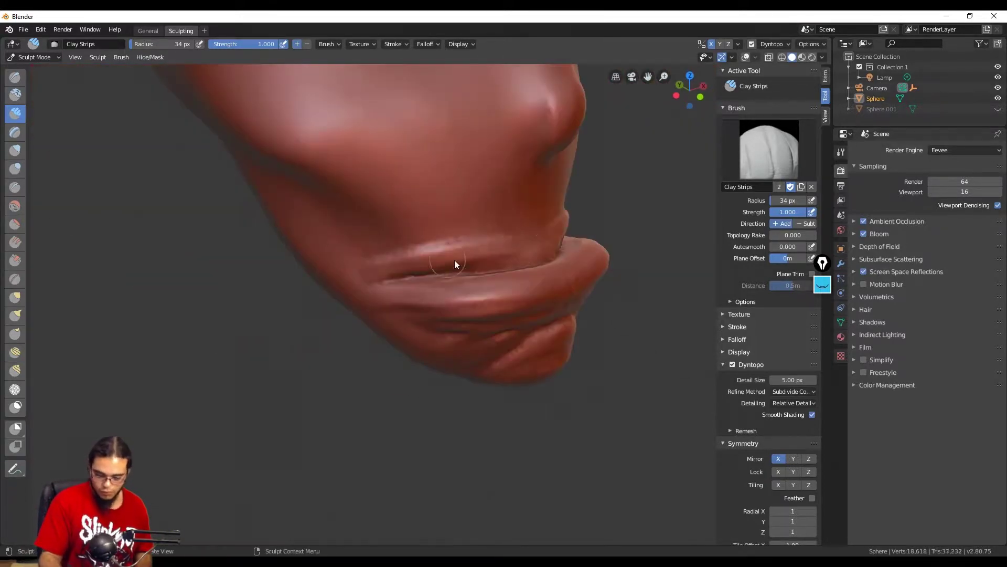
Refine the lips and chin with the brush radius set to 37 px
middle_click_drag(555, 231, 527, 295, "ctrl")
key("f")
left_click(526, 295)
mouse_move(596, 294)
middle_mouse_down()
mouse_move(533, 294)
mouse_move(465, 275)
middle_mouse_up()
mouse_move(495, 326)
middle_mouse_down()
mouse_move(580, 369)
mouse_move(521, 275)
mouse_move(543, 262)
middle_mouse_up()
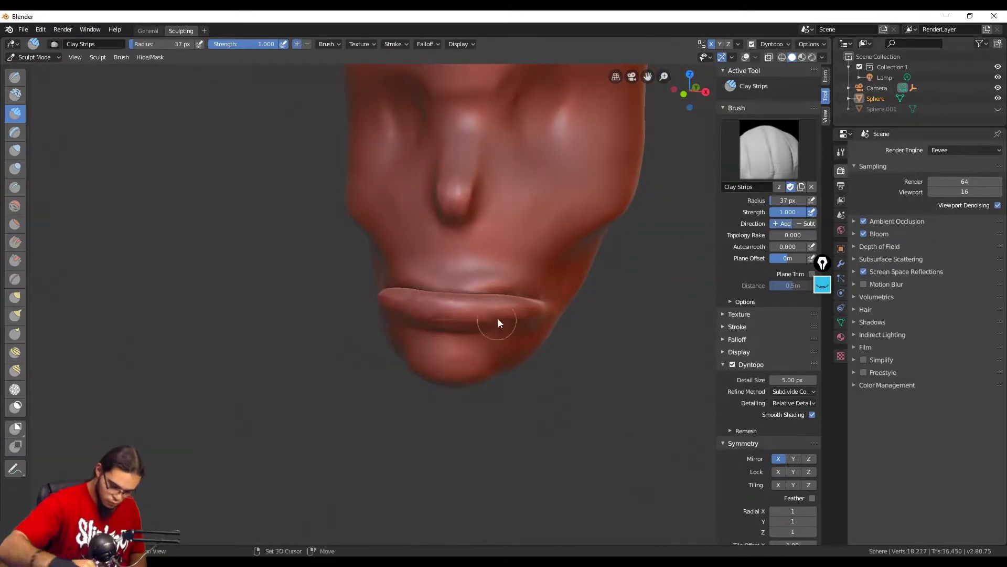
Try to pull a tusk out of the lower lip with the Snake Hook brush
scroll(498, 319, "down", 3)
mouse_move(483, 310)
middle_mouse_down()
mouse_move(423, 355)
mouse_move(495, 353)
mouse_move(488, 263)
mouse_move(450, 338)
mouse_move(358, 302)
middle_mouse_up()
scroll(495, 354, "up", 4)
key("k")
left_click_drag(358, 300, 362, 292)
mouse_move(362, 293)
middle_mouse_down()
mouse_move(447, 278)
mouse_move(439, 257)
mouse_move(367, 293)
middle_mouse_up()
key("ctrl+z")
Try to build a tusk base on the lip with Clay Strips and draw it upward with Snake Hook
key("c")
scroll(386, 294, "up", 3)
left_click_drag(386, 295, 383, 291)
middle_click_drag(383, 291, 441, 341)
left_click(21, 314)
middle_click_drag(399, 273, 434, 286)
scroll(434, 278, "down", 2)
left_click_drag(433, 275, 439, 229)
scroll(440, 253, "down", 2)
mouse_move(456, 293)
middle_mouse_down()
mouse_move(496, 358)
mouse_move(430, 331)
middle_mouse_up()
Try to thicken the tusk with the Inflate brush, and undo the tusk strokes
left_click(15, 150)
scroll(367, 294, "up", 2)
mouse_move(418, 330)
left_mouse_down()
mouse_move(420, 307)
mouse_move(418, 317)
left_mouse_up()
scroll(507, 344, "down", 4)
middle_click_drag(442, 302, 543, 334)
key("ctrl+z")
key("ctrl+z")
key("ctrl+z")
Add a cone mesh in Object Mode and scale it into a narrow spike beside the head
left_click(34, 57)
left_click(32, 66)
key("shift+a")
mouse_move(419, 279)
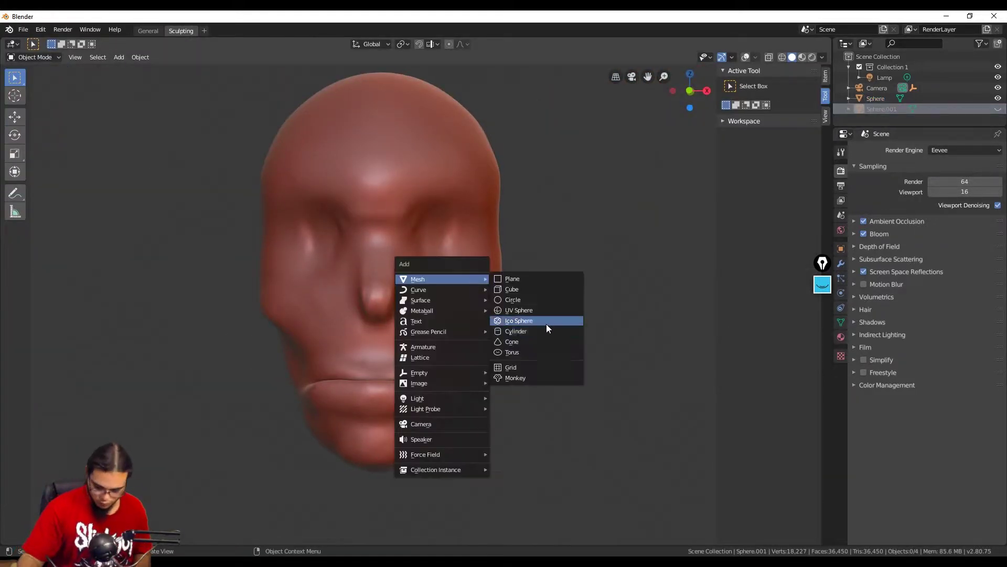
left_click(544, 342)
key("s")
left_click(641, 355)
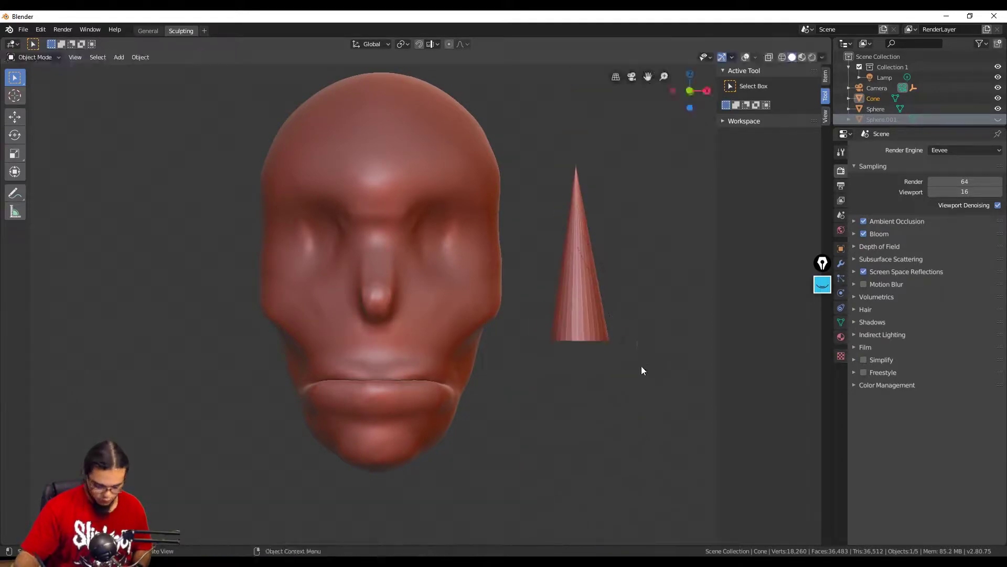
Scale the cone down and position it on the lower lip as a tusk
key("KP_3")
key("g")
left_click(545, 362)
key("s")
left_click(524, 355)
key("KP_1")
middle_click_drag(657, 373, 549, 353)
left_click(493, 391)
key("g")
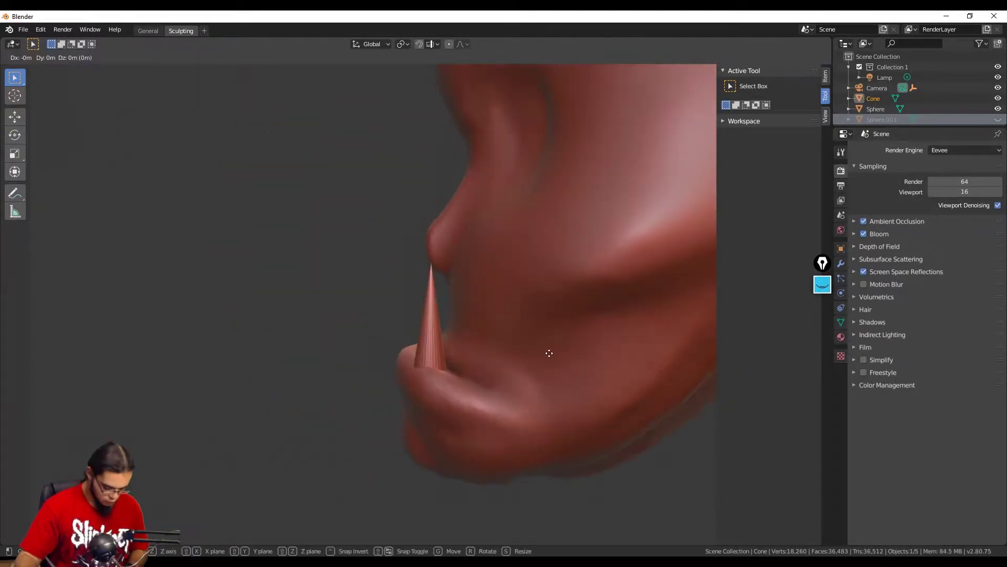
left_click(552, 355)
Mirror the cone to the other side of the mouth with a Mirror modifier and apply it
middle_click_drag(464, 351, 553, 341)
left_click(840, 263)
left_click(881, 150)
left_click(795, 259)
left_click(890, 180)
Enter Sculpt Mode for the tusks and enable Dyntopo
middle_click_drag(484, 336, 509, 343)
left_click(42, 57)
left_click(57, 94)
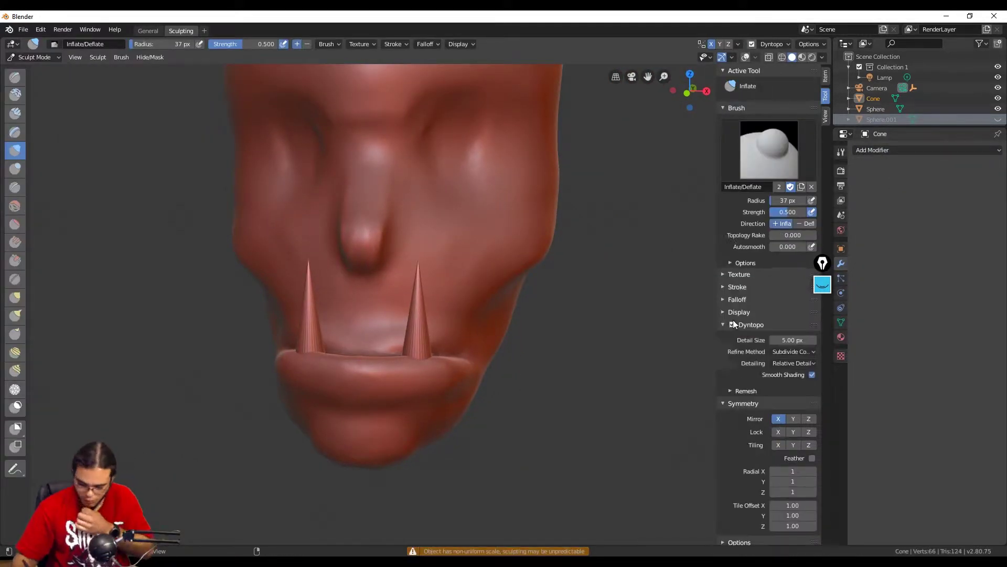
left_click(734, 316)
Bend both tusks forward from the side view with the Grab brush at a 117 px radius
middle_click_drag(733, 316, 457, 337)
key("f")
left_click(445, 333)
key("g")
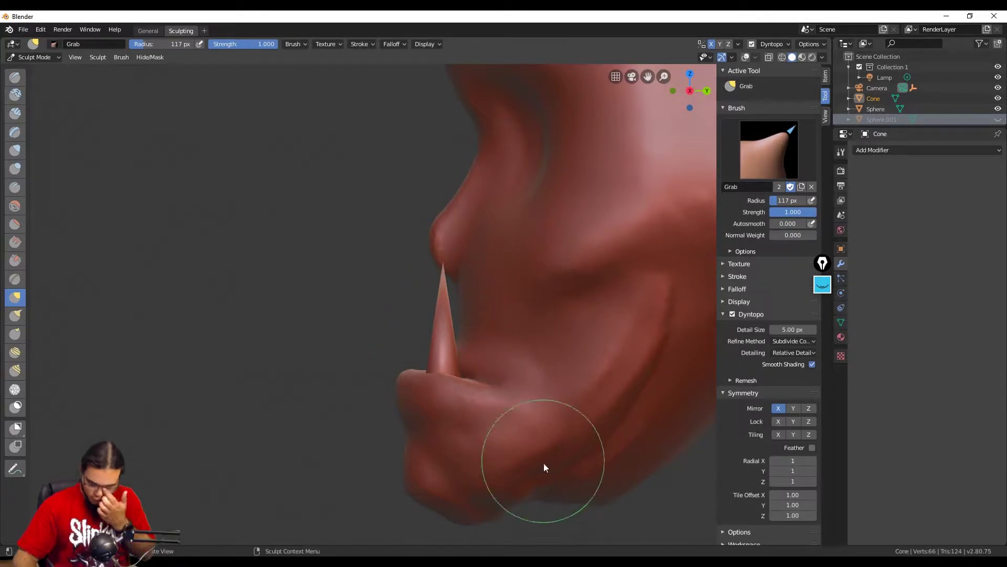
key("g")
mouse_move(447, 336)
left_mouse_down()
mouse_move(449, 327)
mouse_move(426, 329)
left_mouse_up()
mouse_move(437, 286)
middle_mouse_down()
mouse_move(511, 329)
mouse_move(577, 333)
middle_mouse_up()
Thicken the tusks with the Inflate brush, leaving their tips pointed
key("i")
left_click_drag(416, 350, 414, 320)
middle_click_drag(514, 336, 577, 341)
middle_click_drag(433, 300, 449, 300)
middle_click_drag(449, 300, 478, 367, "shift")
scroll(478, 367, "down", 1)
Switch sculpting from the tusks to the head mesh through Object Mode and ready the Grab brush with an adjusted radius
left_click(34, 57)
left_click(35, 71)
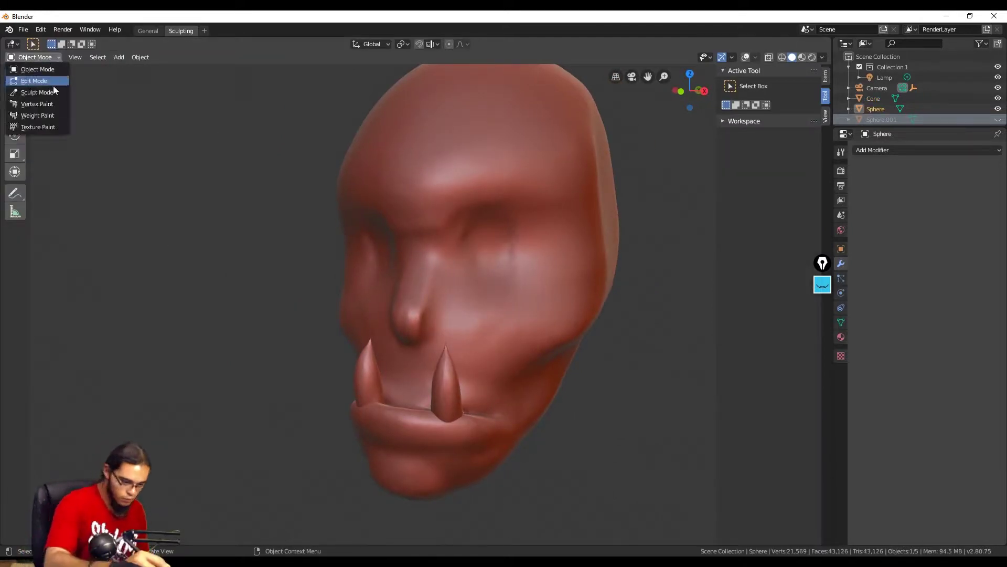
left_click(37, 91)
left_click(485, 300)
scroll(485, 300, "up", 3)
mouse_move(526, 310)
middle_mouse_down()
mouse_move(455, 264)
mouse_move(461, 284)
mouse_move(582, 319)
mouse_move(456, 266)
mouse_move(537, 268)
mouse_move(562, 294)
mouse_move(533, 317)
mouse_move(506, 206)
mouse_move(494, 226)
mouse_move(518, 203)
mouse_move(461, 254)
middle_mouse_up()
key("f")
left_click(404, 263)
mouse_move(387, 263)
middle_mouse_down("ctrl")
mouse_move(386, 244)
mouse_move(447, 240)
mouse_move(536, 277)
mouse_move(416, 266)
mouse_move(509, 265)
mouse_move(454, 300)
mouse_move(450, 315)
mouse_move(371, 281)
mouse_move(425, 273)
mouse_move(505, 329)
mouse_move(534, 291)
mouse_move(432, 299)
mouse_move(508, 282)
mouse_move(439, 293)
mouse_move(547, 296)
mouse_move(485, 286)
mouse_move(408, 325)
middle_mouse_up("ctrl")
key("g")
scroll(440, 295, "down", 3)
Build up the chin and jaw with the Clay Strips brush at 55 px and smooth the strokes
left_click(15, 113)
scroll(408, 325, "up", 3)
mouse_move(462, 296)
middle_mouse_down()
mouse_move(518, 197)
mouse_move(547, 262)
mouse_move(376, 334)
mouse_move(468, 308)
mouse_move(457, 273)
middle_mouse_up()
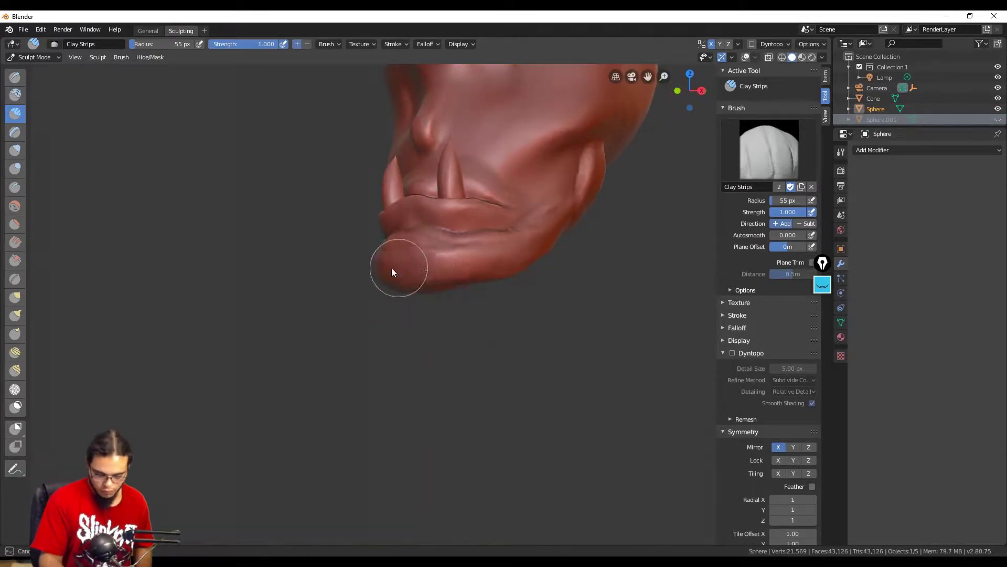
key("s")
key("shift+f")
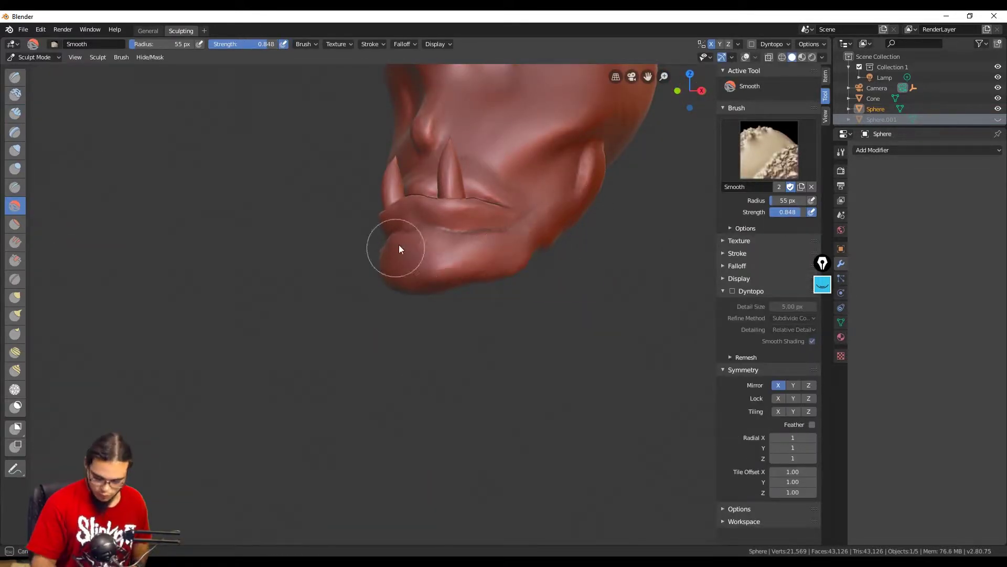
mouse_move(394, 272)
middle_mouse_down()
mouse_move(461, 268)
mouse_move(446, 267)
mouse_move(578, 207)
mouse_move(540, 313)
mouse_move(463, 257)
mouse_move(466, 223)
mouse_move(343, 261)
mouse_move(350, 242)
mouse_move(474, 265)
middle_mouse_up()
key("c")
left_click_drag(505, 229, 462, 247, "shift")
middle_click_drag(569, 293, 519, 313)
Unhide the eyeball object Sphere.001 and re-enter Sculpt Mode on the head
left_click(997, 119)
key("ctrl+Tab")
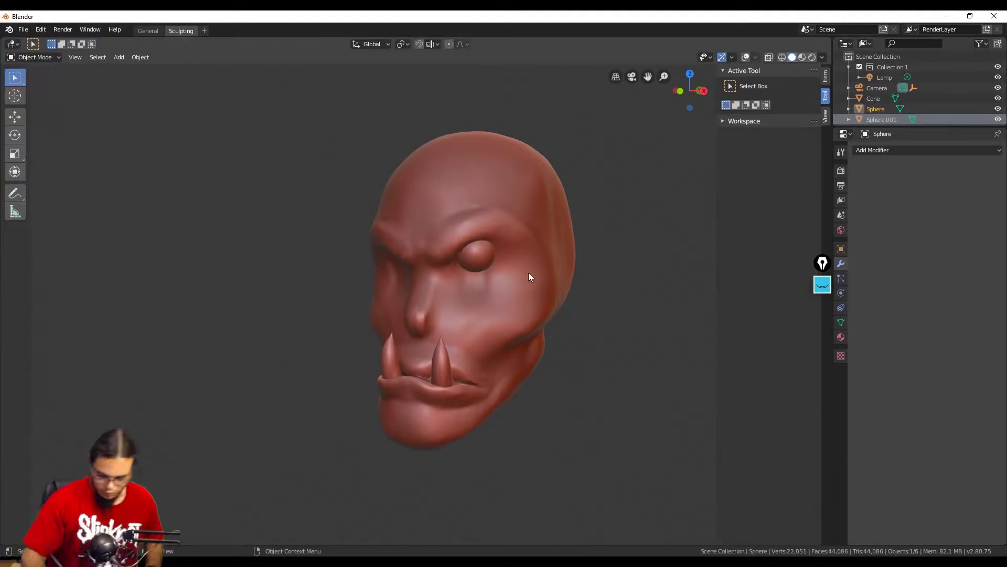
middle_click_drag(550, 283, 453, 237)
left_click(517, 265)
left_click(35, 57)
left_click(60, 92)
Enable Dyntopo for sculpting around the eyes of the head
scroll(503, 278, "up", 3)
left_click(485, 252)
middle_click_drag(755, 354, 756, 312)
left_click(732, 312)
scroll(470, 276, "up", 1)
mouse_move(470, 276)
middle_mouse_down()
mouse_move(559, 244)
mouse_move(439, 272)
middle_mouse_up()
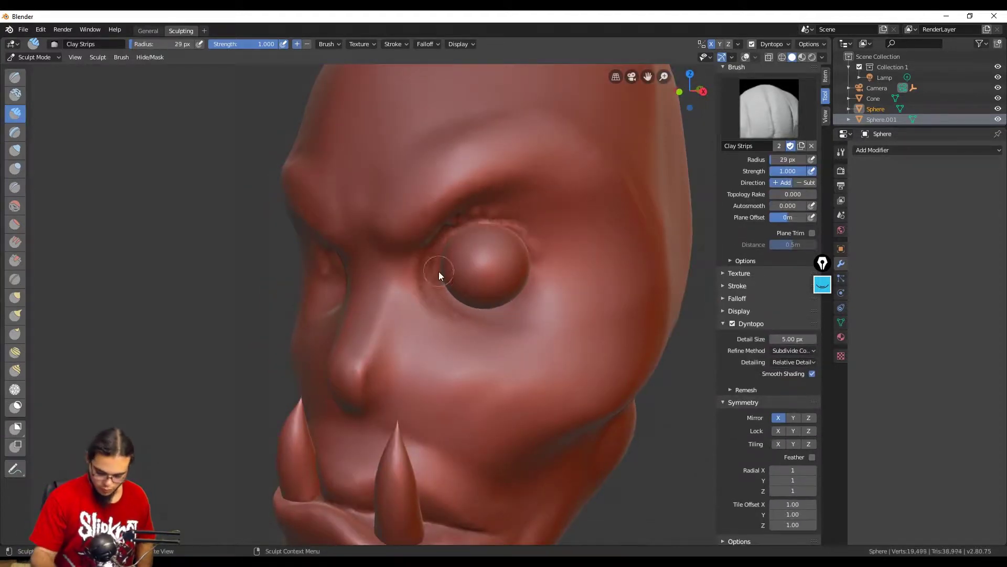
Build up upper and lower eyelids around the eyeballs with the Clay Strips brush at a 29 px radius
mouse_move(469, 233)
middle_mouse_down()
mouse_move(530, 234)
mouse_move(504, 254)
middle_mouse_up()
scroll(530, 234, "up", 2)
mouse_move(595, 215)
left_mouse_down()
mouse_move(461, 241)
mouse_move(481, 290)
left_mouse_up()
middle_click_drag(481, 291, 505, 283)
left_click_drag(477, 257, 577, 284)
left_click_drag(512, 275, 546, 278)
middle_click_drag(546, 278, 472, 267)
left_click_drag(472, 267, 537, 295)
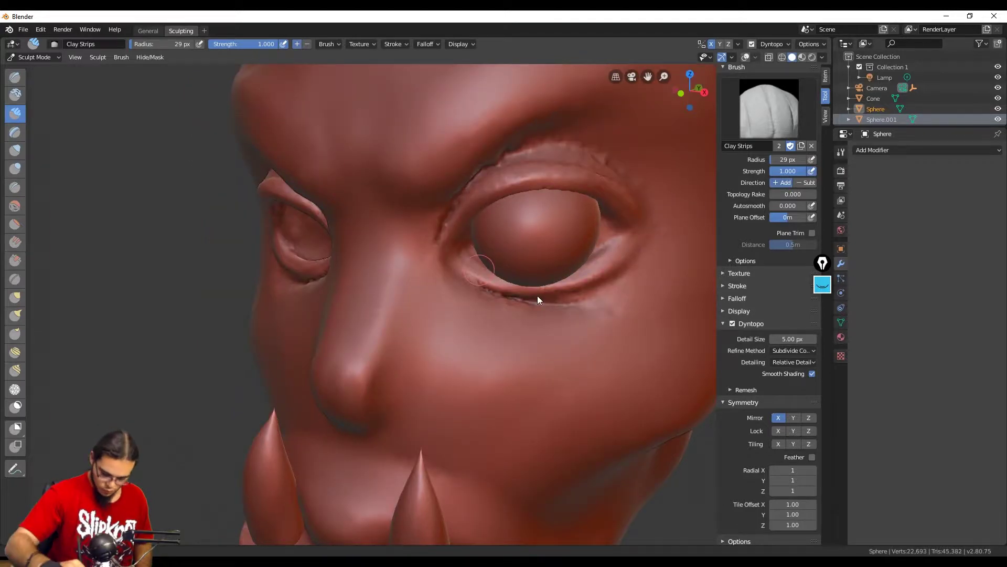
middle_click_drag(537, 294, 493, 297)
left_click_drag(493, 296, 563, 302)
left_click_drag(470, 270, 556, 305)
scroll(424, 297, "down", 4)
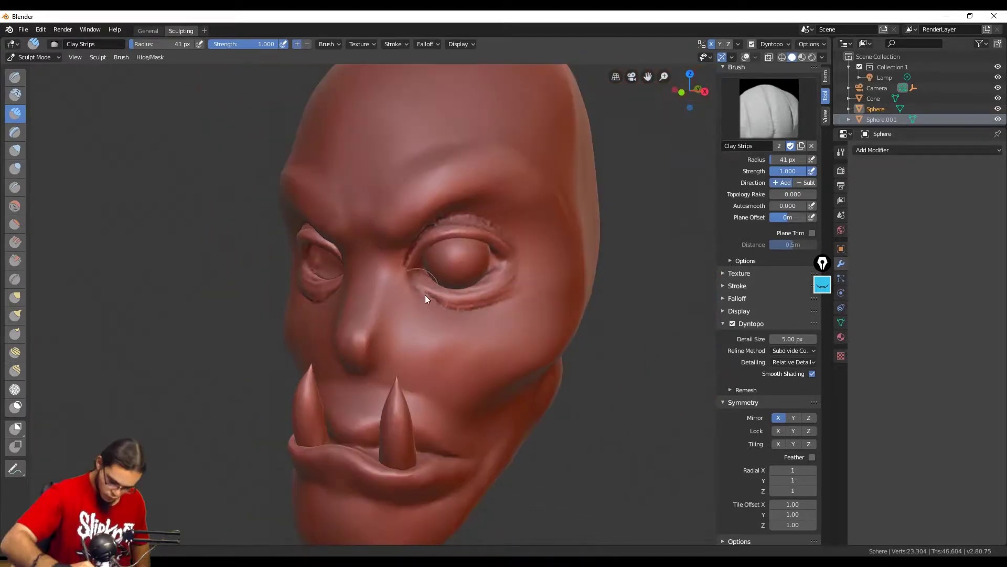
Add eye bags beneath the lower eyelids and fill the outer eye corner with Clay Strips at about 49 px
scroll(424, 293, "up", 2)
mouse_move(424, 292)
middle_mouse_down()
mouse_move(409, 286)
mouse_move(477, 289)
mouse_move(472, 280)
middle_mouse_up()
left_click_drag(418, 255, 475, 285)
middle_click_drag(475, 284, 457, 275)
scroll(457, 275, "up", 1)
left_click_drag(418, 254, 498, 276)
middle_click_drag(498, 275, 508, 277)
left_click_drag(508, 277, 533, 251)
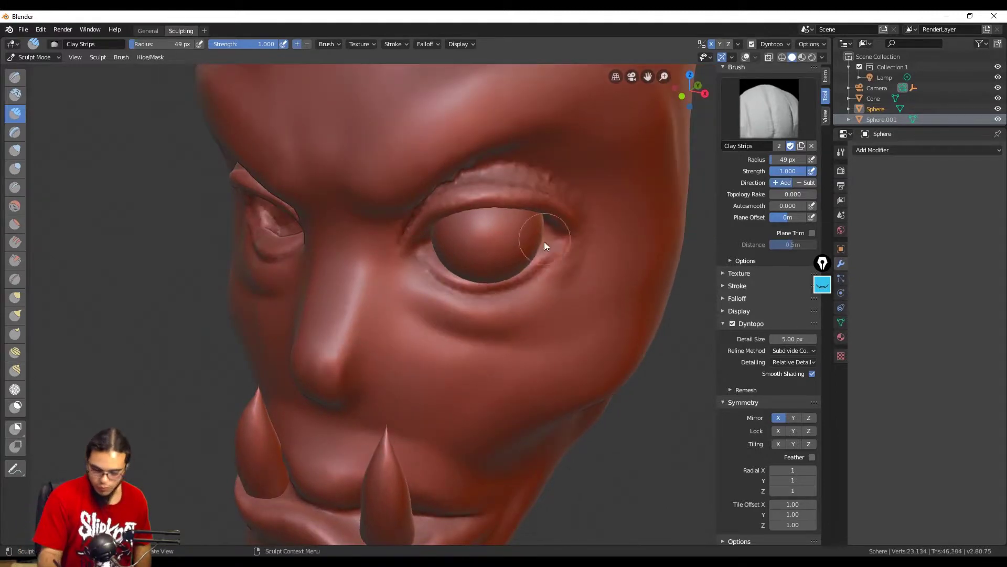
Resize the Clay Strips brush and refine the upper eyelids and the eye corners
middle_click_drag(533, 252, 546, 250)
key("f")
left_click(508, 260)
left_click_drag(508, 259, 548, 238)
middle_click_drag(478, 256, 431, 231)
scroll(431, 226, "up", 3)
middle_click_drag(558, 209, 591, 223)
mouse_move(420, 260)
left_mouse_down()
mouse_move(501, 274)
mouse_move(557, 242)
left_mouse_up()
middle_click_drag(557, 242, 526, 234)
scroll(525, 234, "up", 1)
left_click_drag(441, 233, 609, 190)
scroll(609, 190, "down", 2)
Blend the eyelids and brow into the surrounding face with further Clay Strips strokes and smoothing
mouse_move(588, 210)
middle_mouse_down()
mouse_move(542, 276)
mouse_move(530, 247)
middle_mouse_up()
scroll(530, 247, "up", 3)
left_click_drag(388, 181, 574, 171)
scroll(374, 182, "down", 4)
middle_click_drag(383, 194, 414, 233)
left_click_drag(412, 241, 465, 231)
middle_click_drag(542, 212, 509, 216)
mouse_move(420, 236)
left_mouse_down()
mouse_move(506, 252)
mouse_move(490, 301)
left_mouse_up()
middle_click_drag(520, 241, 546, 288)
left_click_drag(467, 299, 396, 309, "shift")
middle_click_drag(488, 346, 504, 299)
left_click_drag(478, 298, 514, 299, "shift")
middle_click_drag(582, 341, 556, 325)
Build up the nostril wings on both sides of the nose with Clay Strips at 38 px
middle_click_drag(567, 315, 575, 420, "ctrl")
mouse_move(567, 399)
middle_mouse_down()
mouse_move(530, 380)
mouse_move(496, 273)
middle_mouse_up()
left_click_drag(472, 270, 467, 286)
middle_click_drag(480, 214, 424, 338, "ctrl")
left_click_drag(438, 290, 471, 298)
middle_click_drag(493, 357, 491, 273, "ctrl")
mouse_move(493, 309)
middle_mouse_down()
mouse_move(561, 328)
mouse_move(472, 310)
middle_mouse_up()
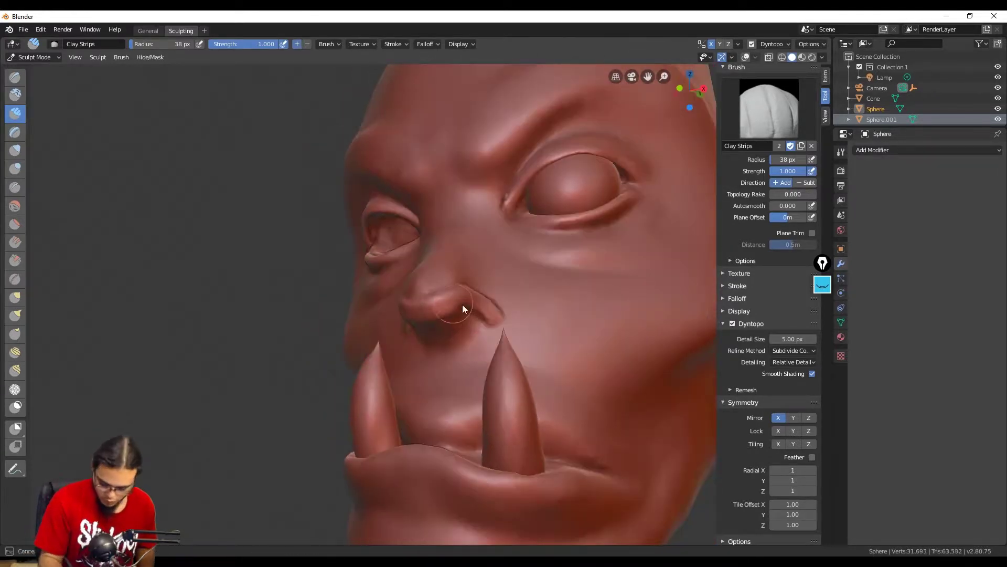
left_click_drag(457, 304, 488, 316)
middle_click_drag(438, 333, 473, 304)
left_click_drag(473, 289, 471, 265)
Shape the nostril openings on the underside of the nose with the Clay Strips brush
mouse_move(540, 297)
middle_mouse_down()
mouse_move(506, 319)
mouse_move(498, 267)
middle_mouse_up()
middle_click_drag(498, 267, 496, 231)
left_click_drag(501, 201, 474, 187)
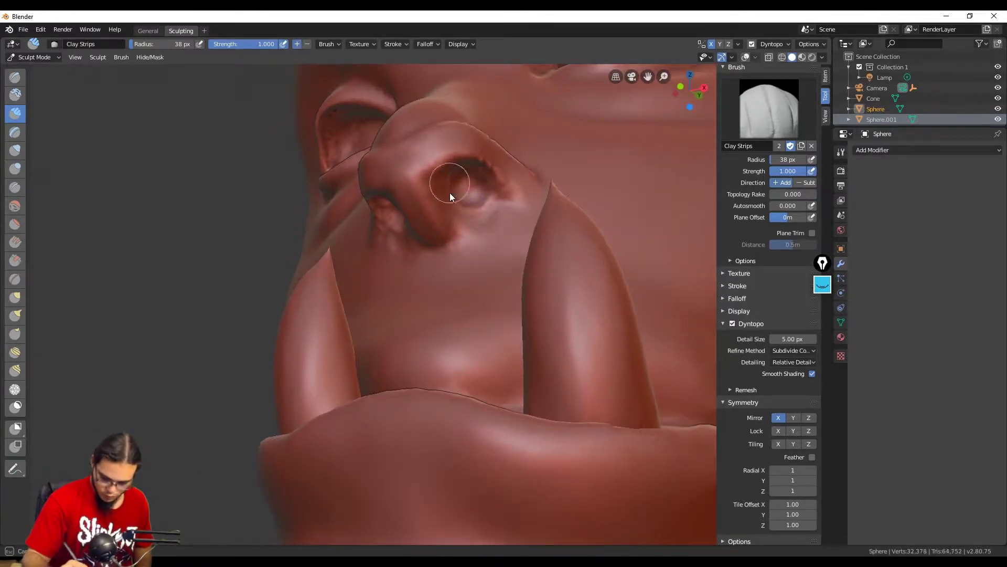
middle_click_drag(450, 193, 392, 294, "ctrl")
middle_click_drag(525, 241, 507, 210)
left_click_drag(485, 250, 480, 259)
middle_click_drag(504, 273, 572, 283)
Adjust the Grab brush's radius and falloff curve, and expand the Falloff settings
mouse_move(572, 283)
middle_mouse_down("ctrl")
mouse_move(592, 341)
mouse_move(566, 284)
middle_mouse_up("ctrl")
key("g")
key("f")
left_click(532, 314)
left_click(394, 44)
left_click(378, 162)
left_click(737, 284)
mouse_move(488, 309)
middle_mouse_down()
mouse_move(458, 291)
mouse_move(484, 295)
middle_mouse_up()
mouse_move(407, 244)
middle_mouse_down()
mouse_move(573, 276)
mouse_move(463, 250)
mouse_move(499, 241)
middle_mouse_up()
Crease the folds around the nose and mouth with the Crease brush
key("shift+c")
left_click_drag(499, 245, 503, 234)
mouse_move(510, 237)
middle_mouse_down()
mouse_move(499, 260)
mouse_move(515, 323)
mouse_move(489, 192)
mouse_move(496, 292)
mouse_move(585, 395)
mouse_move(596, 317)
middle_mouse_up()
left_click_drag(575, 368, 407, 323)
mouse_move(515, 298)
middle_mouse_down()
mouse_move(452, 310)
mouse_move(383, 285)
middle_mouse_up()
left_click_drag(383, 285, 400, 309)
mouse_move(400, 309)
middle_mouse_down()
mouse_move(624, 293)
mouse_move(534, 268)
mouse_move(498, 246)
middle_mouse_up()
left_click_drag(498, 247, 502, 277)
middle_click_drag(502, 277, 493, 320, "ctrl")
mouse_move(320, 299)
middle_mouse_down()
mouse_move(398, 307)
mouse_move(386, 301)
mouse_move(342, 325)
middle_mouse_up()
Refine the facial folds by alternating Clay Strips and Crease strokes
key("c")
mouse_move(388, 207)
middle_mouse_down()
mouse_move(572, 348)
mouse_move(411, 222)
middle_mouse_up()
left_click_drag(411, 222, 425, 235)
mouse_move(425, 235)
middle_mouse_down()
mouse_move(474, 245)
mouse_move(439, 220)
middle_mouse_up()
key("shift+c")
left_click_drag(439, 220, 446, 210)
mouse_move(446, 211)
middle_mouse_down("ctrl")
mouse_move(527, 309)
mouse_move(516, 238)
mouse_move(485, 267)
middle_mouse_up("ctrl")
Show the viewport overlays and paint a round ear mask on the side of the head with the 50 px Mask brush
left_click(15, 407)
middle_click_drag(532, 226, 474, 253)
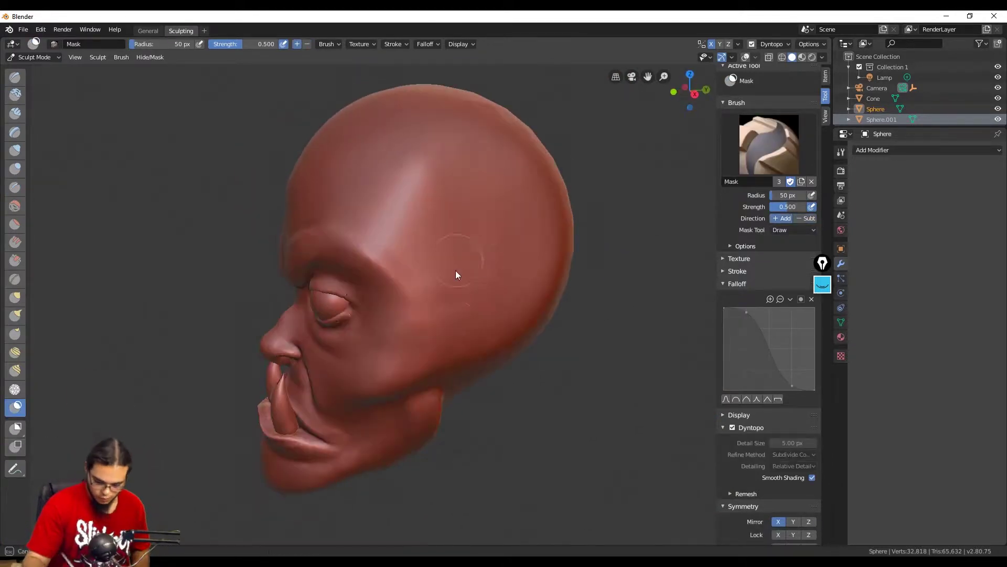
left_click(745, 58)
mouse_move(630, 199)
middle_mouse_down("ctrl")
mouse_move(571, 269)
mouse_move(564, 236)
middle_mouse_up("ctrl")
left_click_drag(445, 294, 442, 311)
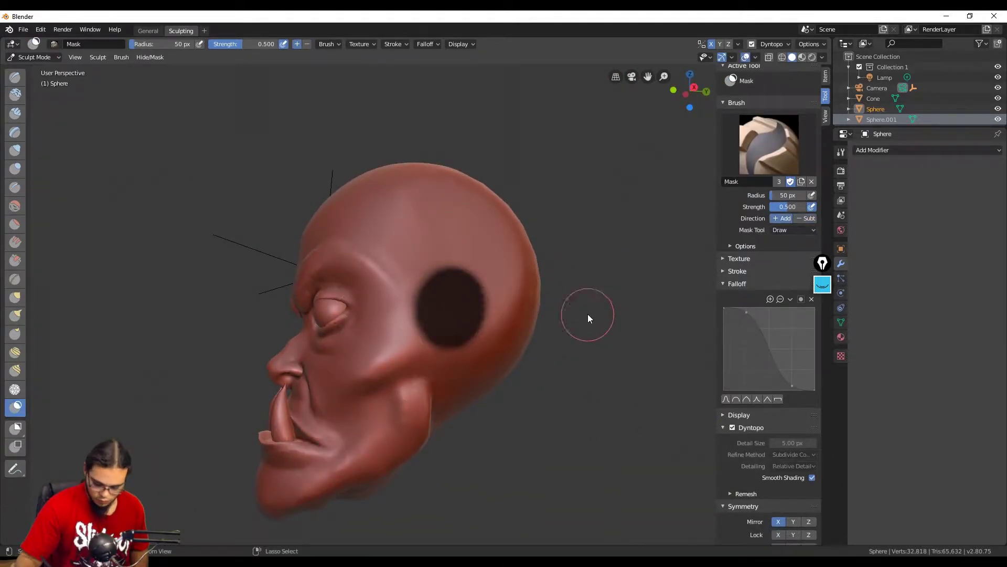
Invert the mask and pull the unmasked area back and up into a pointed ear with the Grab brush
key("ctrl+i")
middle_click_drag(550, 313, 446, 270)
key("g")
key("f")
left_click(471, 267)
left_click_drag(450, 263, 529, 206)
mouse_move(530, 206)
middle_mouse_down()
mouse_move(405, 284)
mouse_move(452, 266)
mouse_move(492, 295)
mouse_move(478, 251)
middle_mouse_up()
mouse_move(421, 225)
middle_mouse_down()
mouse_move(486, 264)
mouse_move(585, 288)
mouse_move(560, 336)
mouse_move(552, 308)
mouse_move(543, 350)
mouse_move(488, 333)
middle_mouse_up()
Invert the mask again and clear the masked area around the ear
key("ctrl+i")
left_click(16, 407)
mouse_move(472, 220)
left_mouse_down("ctrl")
mouse_move(459, 294)
mouse_move(467, 328)
left_mouse_up("ctrl")
key("Tab")
key("a")
key("Tab")
Switch to the Clay Strips brush at a 35 px radius and enable Dyntopo for detailing the ear
mouse_move(530, 304)
middle_mouse_down()
mouse_move(518, 330)
mouse_move(506, 230)
middle_mouse_up()
key("c")
key("f")
left_click(501, 289)
middle_click_drag(501, 288, 493, 282)
middle_click_drag(493, 283, 489, 272, "ctrl")
middle_click_drag(489, 273, 454, 320, "shift")
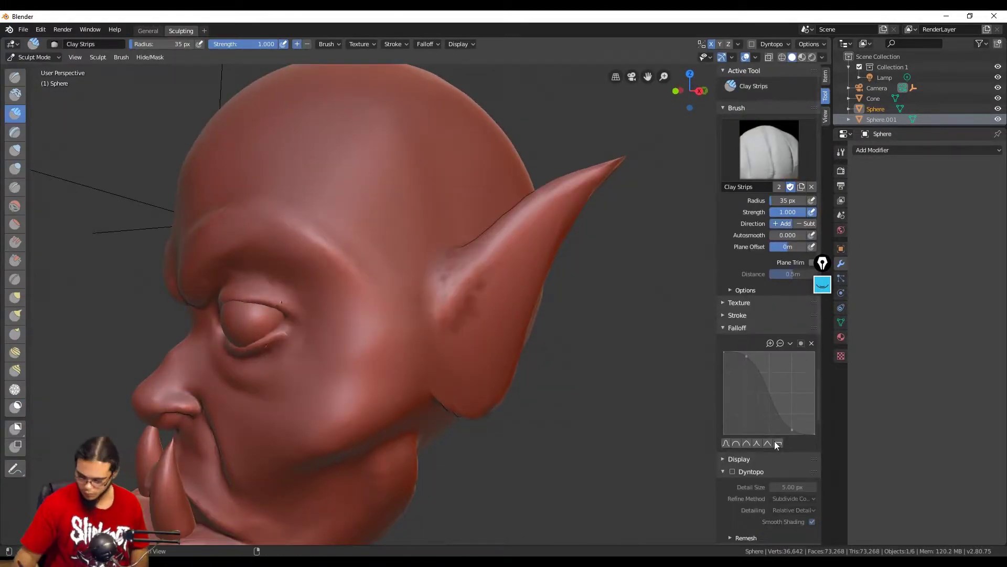
middle_click_drag(775, 440, 761, 301)
left_click(733, 331)
left_click(730, 353)
Build the rim and inner hollow of the pointed ear with Clay Strips strokes running toward its tip
left_click_drag(449, 315, 593, 178)
mouse_move(593, 179)
middle_mouse_down()
mouse_move(611, 205)
mouse_move(564, 275)
mouse_move(525, 265)
middle_mouse_up()
mouse_move(470, 261)
left_mouse_down()
mouse_move(513, 179)
mouse_move(499, 236)
left_mouse_up()
middle_click_drag(511, 226, 532, 235)
left_click_drag(533, 173, 483, 292)
left_click_drag(556, 160, 501, 310)
left_click_drag(516, 202, 485, 262)
mouse_move(498, 265)
middle_mouse_down()
mouse_move(519, 275)
mouse_move(513, 296)
middle_mouse_up()
Resize the Clay Strips brush and blend the front of the ear into the head, smoothing the join
key("f")
left_click(492, 256)
middle_click_drag(513, 296, 497, 286)
left_click_drag(480, 304, 438, 304)
middle_click_drag(471, 269, 462, 225)
left_click_drag(404, 212, 373, 205)
key("f")
left_click(438, 186)
middle_click_drag(223, 247, 192, 278)
mouse_move(386, 225)
left_mouse_down("shift")
mouse_move(431, 209)
mouse_move(419, 215)
left_mouse_up("shift")
middle_click_drag(422, 215, 399, 276)
middle_click_drag(121, 194, 194, 198)
Shape the lower inner ear with a 37 px Clay Strips brush and adjust the area above the lobe with Grab
mouse_move(567, 315)
middle_mouse_down("ctrl")
mouse_move(570, 276)
mouse_move(504, 301)
mouse_move(504, 322)
middle_mouse_up("ctrl")
key("f")
left_click(537, 281)
mouse_move(504, 322)
middle_mouse_down("shift")
mouse_move(549, 283)
mouse_move(548, 251)
middle_mouse_up("shift")
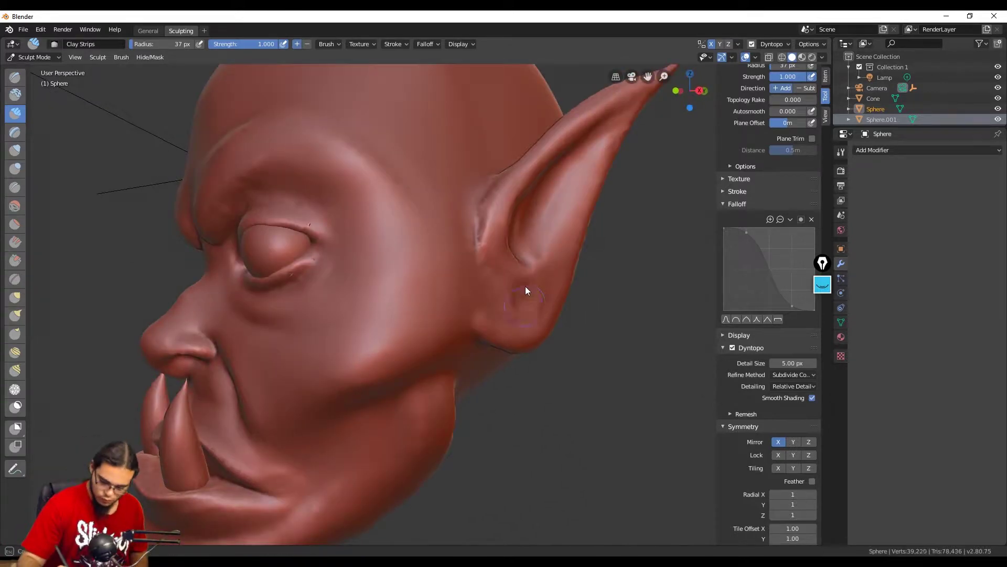
left_click_drag(525, 316, 517, 310)
mouse_move(517, 309)
middle_mouse_down()
mouse_move(457, 291)
mouse_move(533, 302)
mouse_move(515, 349)
mouse_move(466, 337)
middle_mouse_up()
key("g")
left_click_drag(466, 337, 467, 346)
key("c")
middle_click_drag(472, 377, 526, 341, "ctrl")
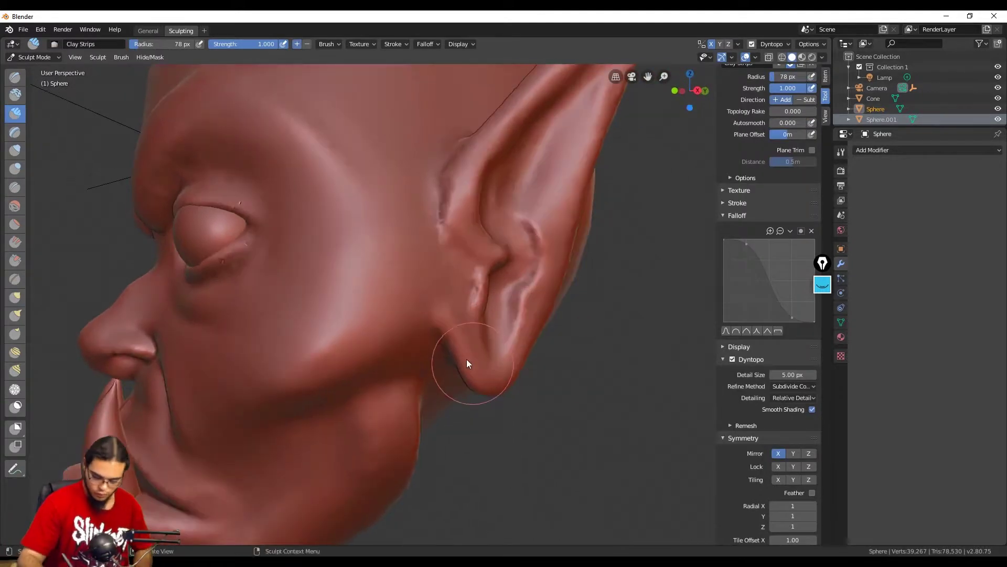
Sculpt the small flap and canal opening of the ear with Clay Strips, reducing the radius to 63 px
left_click_drag(527, 353, 489, 341)
middle_click_drag(489, 341, 496, 273)
left_click_drag(488, 309, 441, 304)
mouse_move(441, 299)
middle_mouse_down()
mouse_move(543, 320)
mouse_move(519, 294)
middle_mouse_up()
mouse_move(517, 341)
middle_mouse_down("ctrl")
mouse_move(501, 306)
mouse_move(462, 273)
middle_mouse_up("ctrl")
key("f")
left_click(486, 306)
left_click_drag(398, 364, 381, 358)
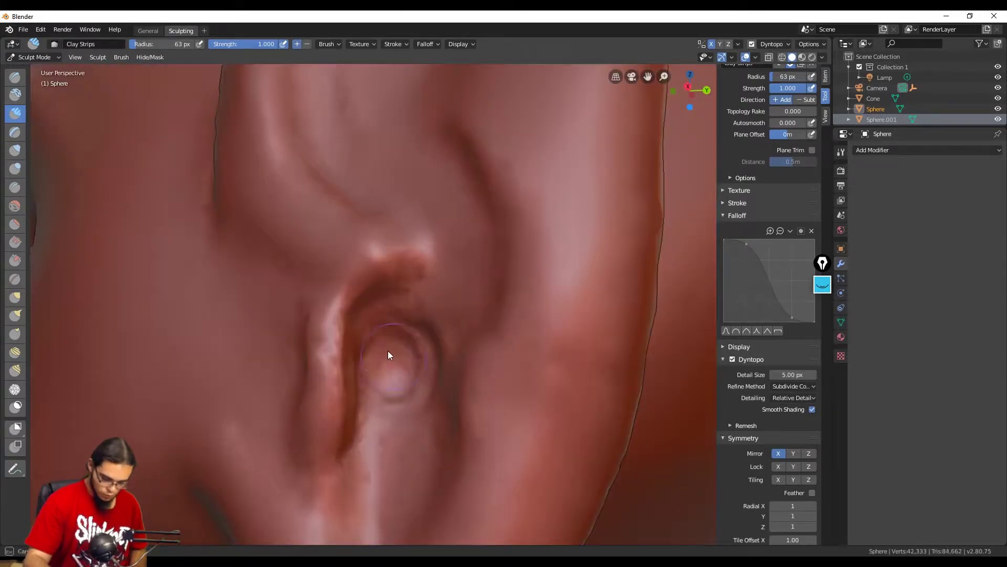
Add a fold in the upper inner ear with a 33 px Clay Strips brush and smooth it downward
middle_click_drag(492, 278, 492, 314, "ctrl")
middle_click_drag(524, 246, 523, 278, "ctrl")
mouse_move(440, 228)
middle_mouse_down()
mouse_move(409, 207)
mouse_move(400, 235)
middle_mouse_up()
left_click_drag(467, 116, 425, 204)
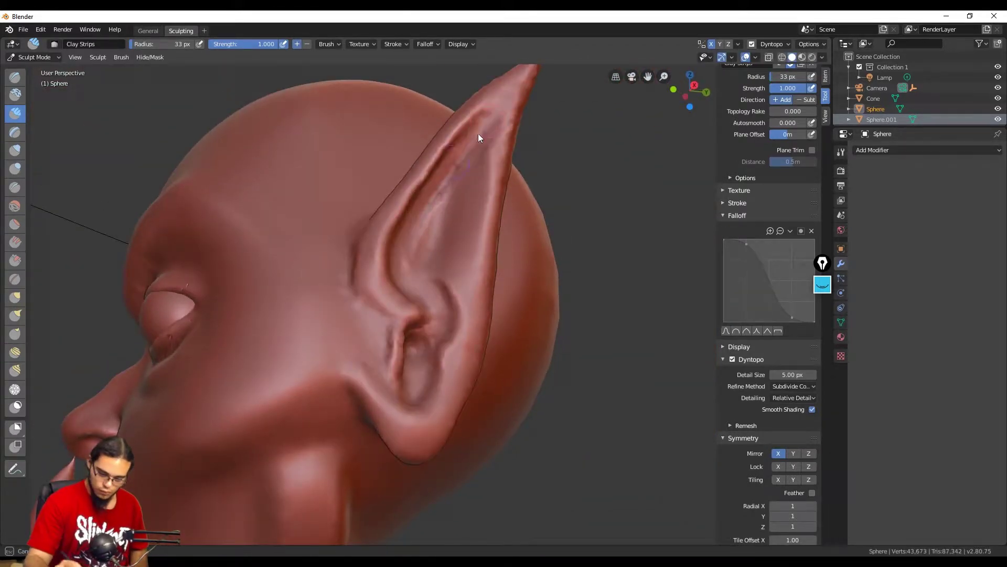
middle_click_drag(437, 265, 487, 193)
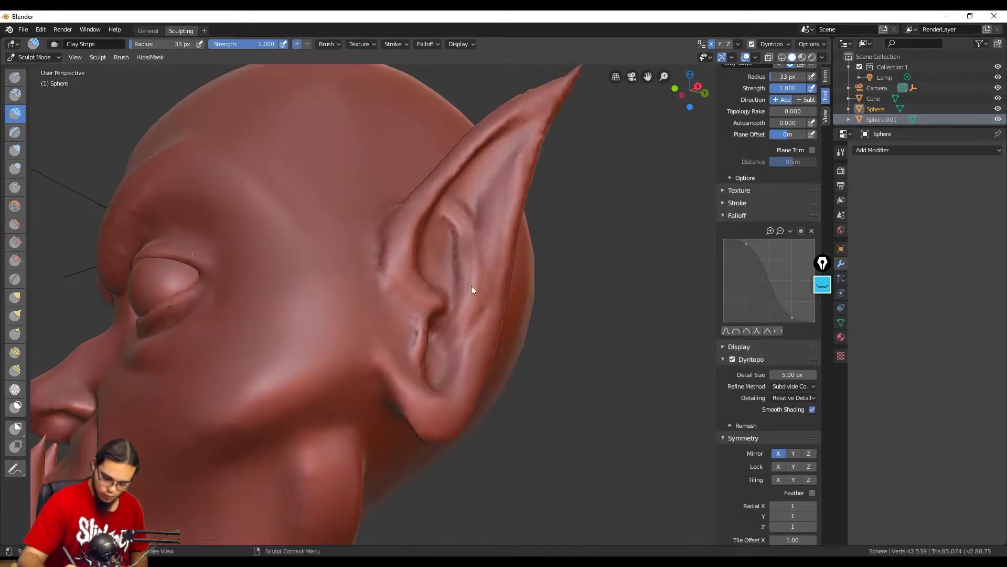
left_click_drag(454, 223, 472, 314, "shift")
Sharpen the groove along the inner ear up to the tip with the 33 px Crease brush
left_click(14, 187)
middle_click_drag(453, 341, 453, 314, "ctrl")
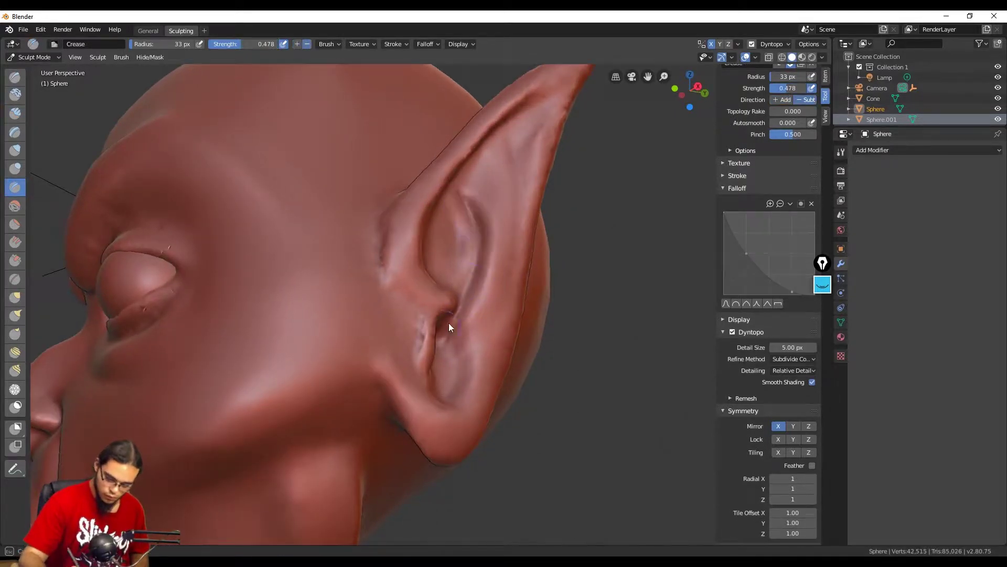
left_click_drag(443, 372, 507, 131)
key("i")
mouse_move(463, 207)
middle_mouse_down()
mouse_move(524, 224)
mouse_move(496, 193)
mouse_move(496, 157)
mouse_move(483, 197)
middle_mouse_up()
Touch up the upper ear fold with the Clay Strips brush
left_click(15, 113)
left_click_drag(472, 210, 486, 197)
middle_click_drag(486, 201, 545, 268, "ctrl")
mouse_move(546, 267)
middle_mouse_down("ctrl")
mouse_move(553, 316)
mouse_move(553, 263)
middle_mouse_up("ctrl")
Expand the Dyntopo Remesh options and toggle Edit Mode on and off for the head
middle_click_drag(755, 424, 741, 376)
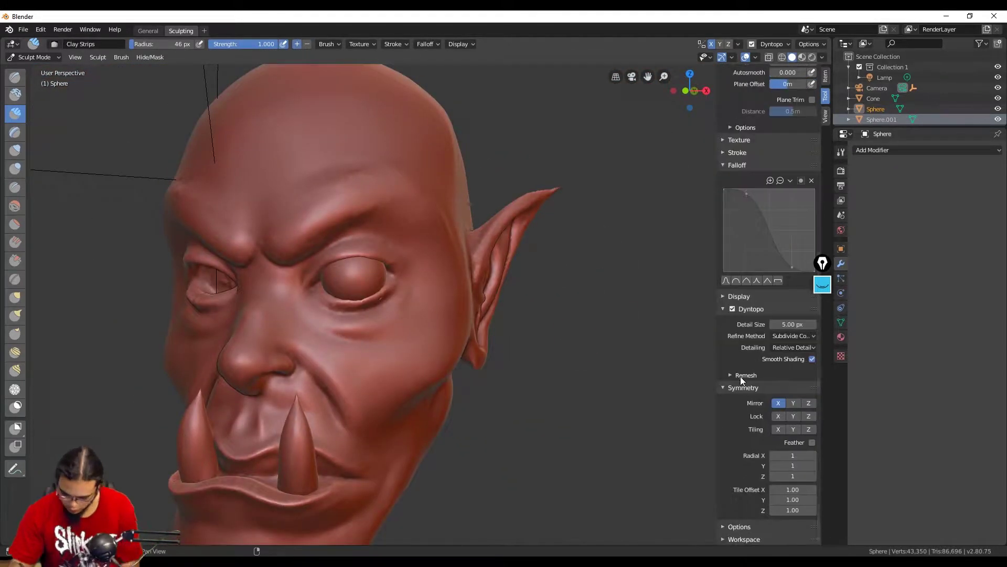
left_click(740, 377)
key("Tab")
key("Tab")
mouse_move(574, 346)
middle_mouse_down()
mouse_move(554, 380)
mouse_move(475, 214)
middle_mouse_up()
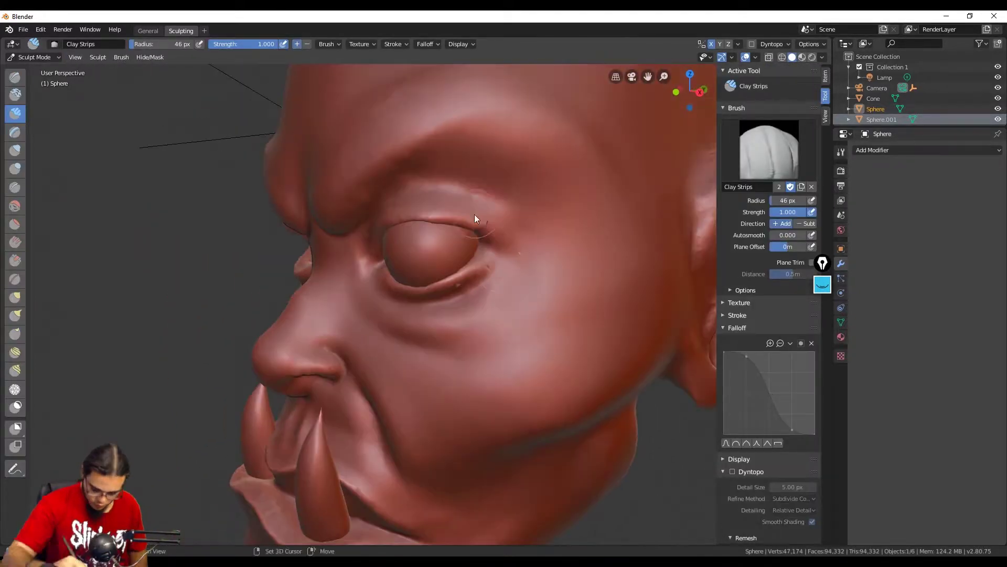
Try to pull a neck down from the underside of the head with the 75 px Grab brush and Dyntopo enabled
scroll(474, 218, "down", 5)
middle_click_drag(598, 292, 425, 308)
scroll(425, 308, "down", 2)
mouse_move(493, 294)
middle_mouse_down()
mouse_move(586, 277)
mouse_move(542, 304)
mouse_move(538, 367)
mouse_move(493, 303)
middle_mouse_up()
key("g")
left_click_drag(439, 304, 462, 462)
mouse_move(461, 446)
middle_mouse_down()
mouse_move(584, 391)
mouse_move(409, 445)
mouse_move(479, 388)
mouse_move(764, 442)
middle_mouse_up()
key("ctrl+t")
scroll(761, 435, "down", 5)
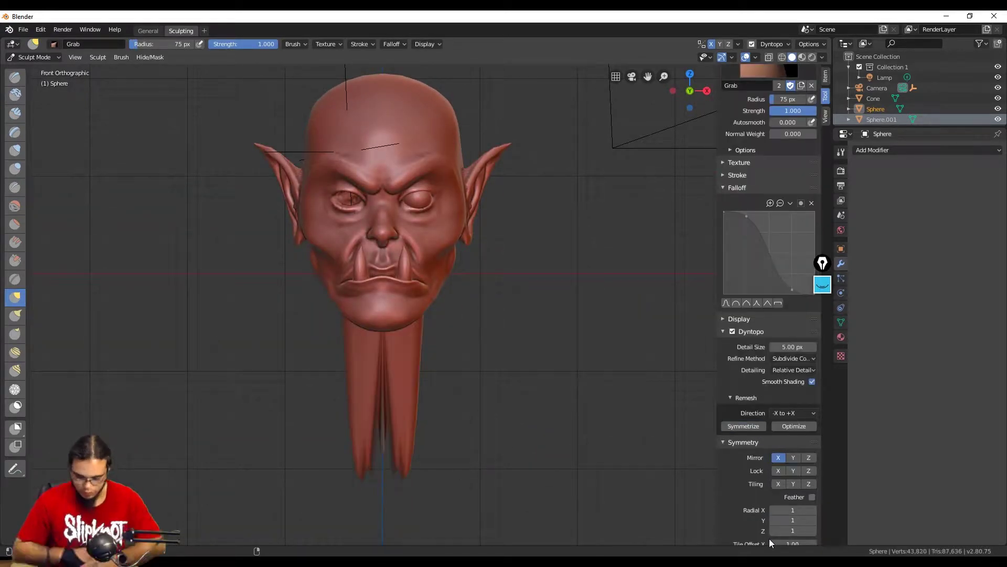
Try to rework the stretched neck with the Simplify brush, Symmetrize and another Grab pull
middle_click_drag(416, 457, 452, 431, "shift")
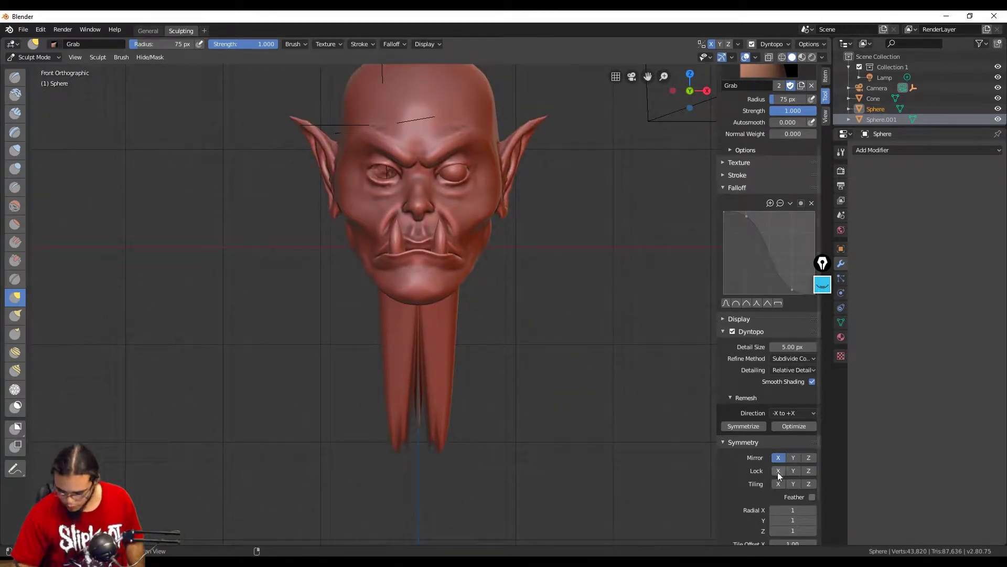
mouse_move(427, 389)
middle_mouse_down()
mouse_move(490, 461)
mouse_move(520, 263)
middle_mouse_up()
left_click(15, 390)
middle_click_drag(509, 362, 630, 373)
left_click(753, 427)
key("g")
left_click_drag(474, 414, 543, 406)
Paint a mask over the lower back of the head with the 75 px Mask brush and invert it
key("KP_6")
key("KP_6")
key("KP_6")
key("KP_6")
key("KP_6")
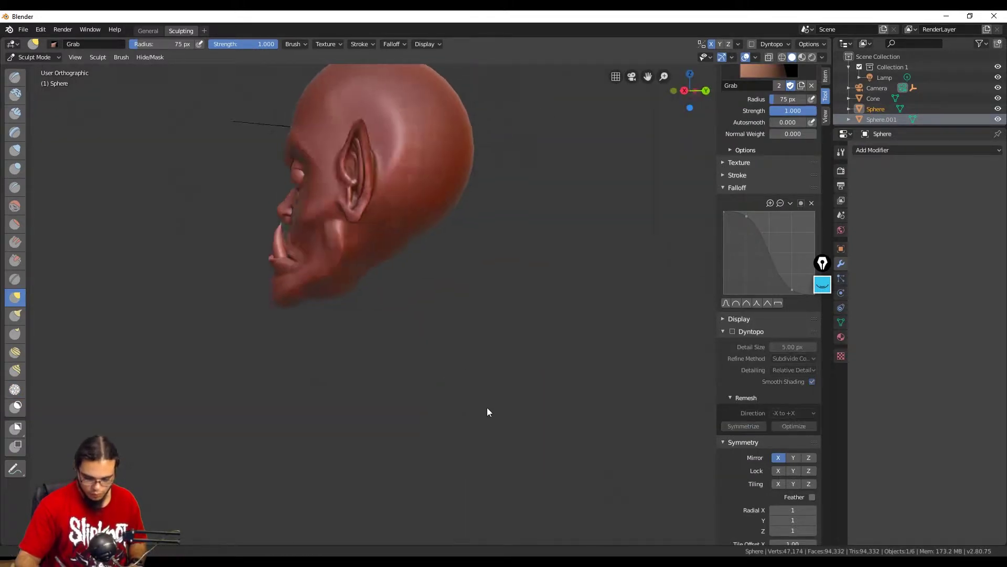
mouse_move(487, 411)
middle_mouse_down()
mouse_move(419, 346)
mouse_move(490, 254)
mouse_move(446, 231)
middle_mouse_up()
key("m")
middle_click_drag(446, 231, 411, 177, "ctrl")
mouse_move(411, 177)
left_mouse_down()
mouse_move(362, 193)
mouse_move(451, 262)
left_mouse_up()
middle_click_drag(452, 262, 660, 350)
key("ctrl+q")
left_click(597, 302)
key("ctrl+i")
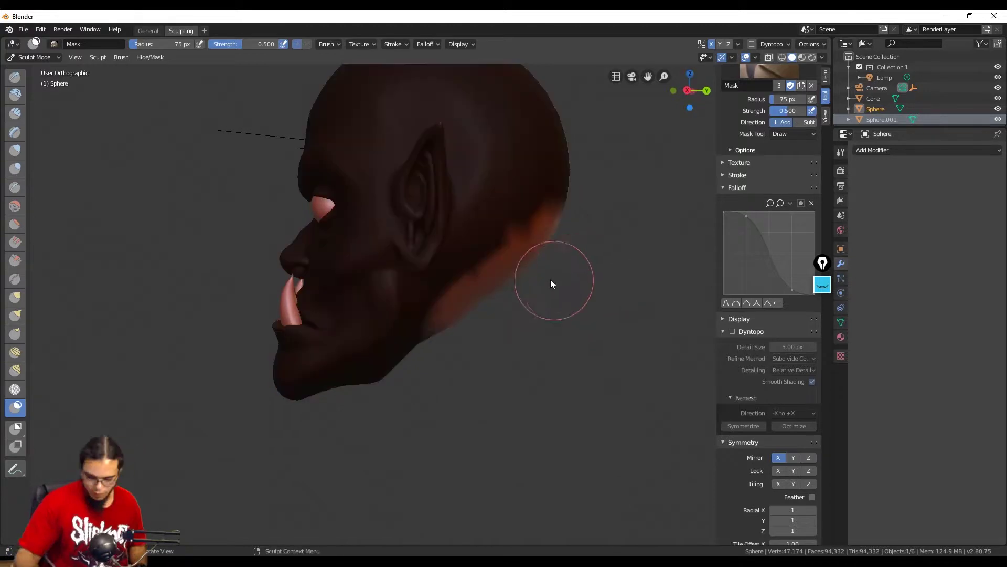
Save the Blender file to the Desktop as "test 2.8"
key("KP_3")
left_click(23, 30)
left_click(40, 101)
left_click(191, 70)
type("test 2.8")
key("Return")
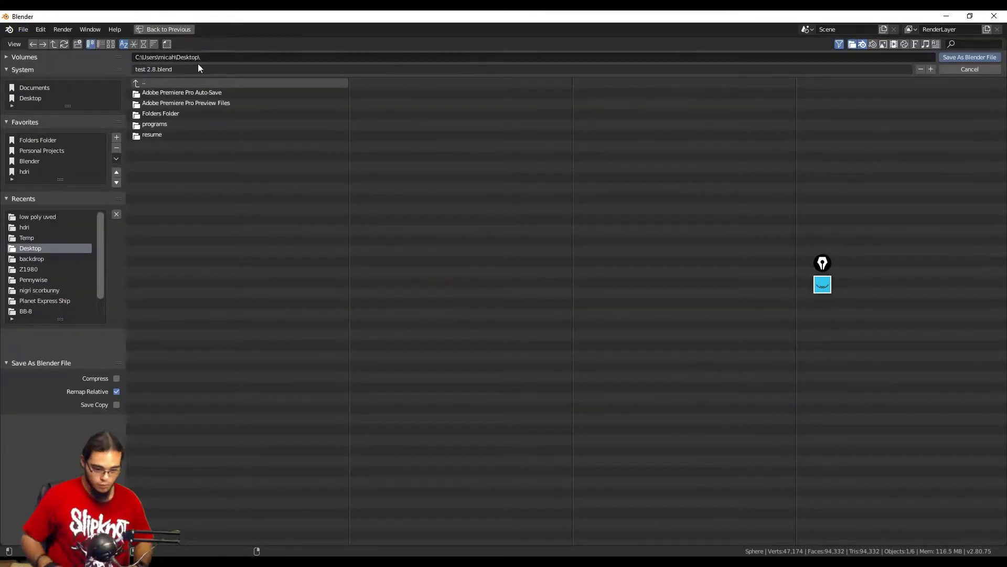
key("Return")
Pull the unmasked area down into a neck with the 211 px Grab brush and clear the mask
middle_click_drag(566, 226, 577, 272, "ctrl")
middle_click_drag(578, 271, 540, 285, "shift")
key("g")
mouse_move(435, 307)
left_mouse_down()
mouse_move(448, 398)
mouse_move(432, 443)
left_mouse_up()
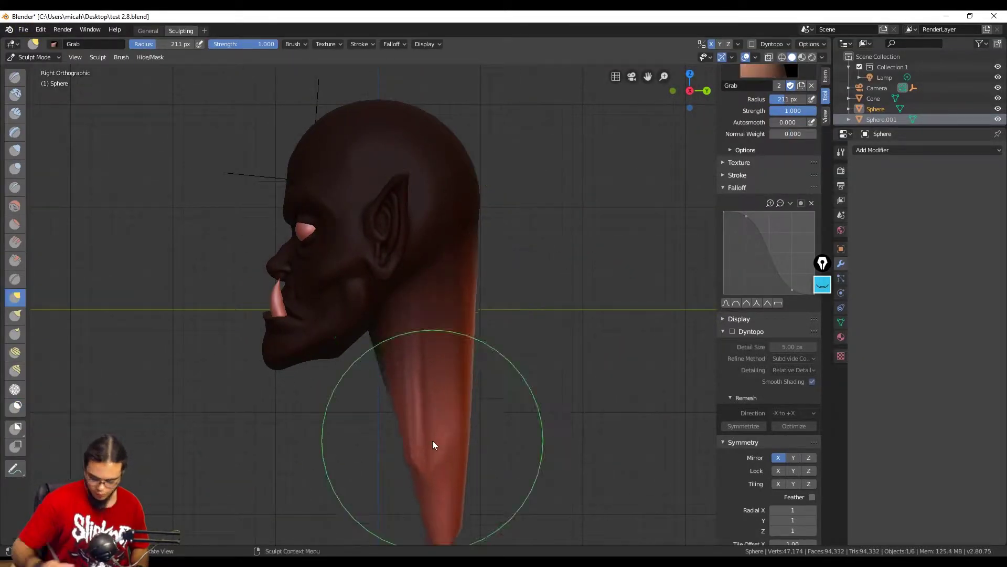
key("KP_1")
key("m")
scroll(562, 330, "down", 2)
mouse_move(562, 331)
middle_mouse_down()
mouse_move(407, 226)
mouse_move(492, 349)
middle_mouse_up()
key("alt+m")
Reshape and widen the lower part of the neck with the Grab brush
key("KP_1")
key("g")
scroll(514, 342, "up", 1)
middle_click_drag(436, 398, 442, 329, "shift")
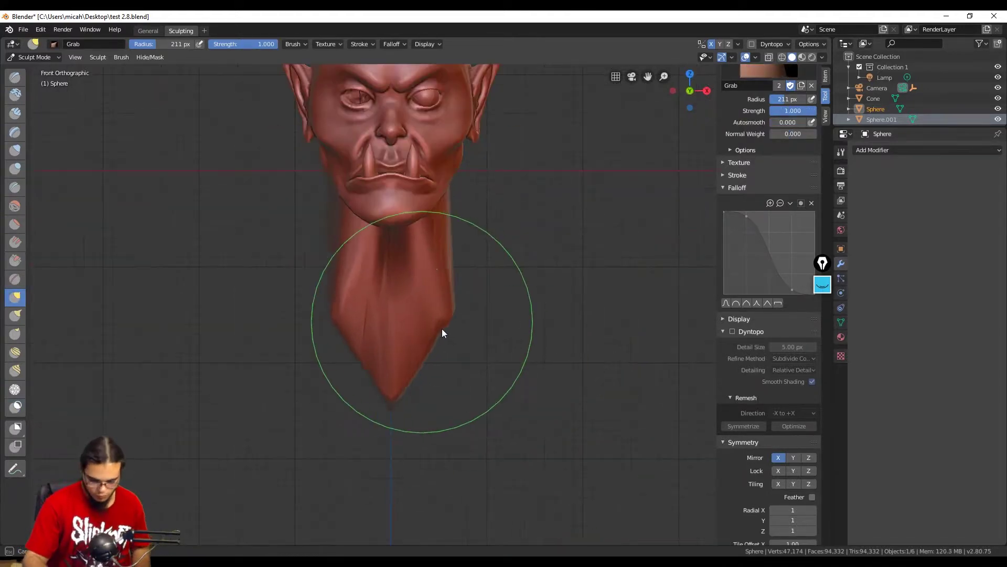
key("shift+8")
middle_click_drag(493, 379, 461, 377)
key("g")
left_click_drag(458, 337, 558, 337)
mouse_move(557, 338)
middle_mouse_down()
mouse_move(511, 411)
mouse_move(451, 414)
mouse_move(569, 402)
middle_mouse_up()
Enable Dyntopo and build up the side of the neck with the 108 px Clay Strips brush
key("3")
mouse_move(625, 378)
middle_mouse_down()
mouse_move(587, 311)
mouse_move(497, 292)
middle_mouse_up()
left_click(733, 371)
left_click(735, 372)
middle_click_drag(462, 320, 507, 291)
left_click_drag(507, 290, 545, 296)
middle_click_drag(551, 299, 516, 213)
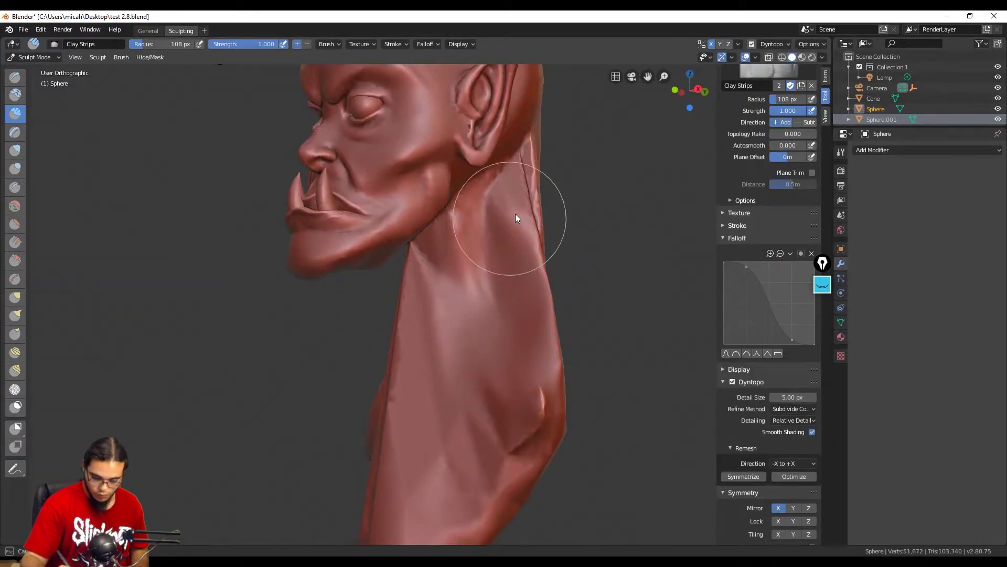
Build up the side of the neck below the jaw with the 108 px Clay Strips brush
middle_click_drag(550, 413, 455, 215)
left_click_drag(455, 215, 469, 226)
middle_click_drag(469, 225, 472, 168, "shift")
middle_click_drag(797, 485, 797, 412)
Check the sculpted mesh in wireframe shading and return to solid shading
key("z")
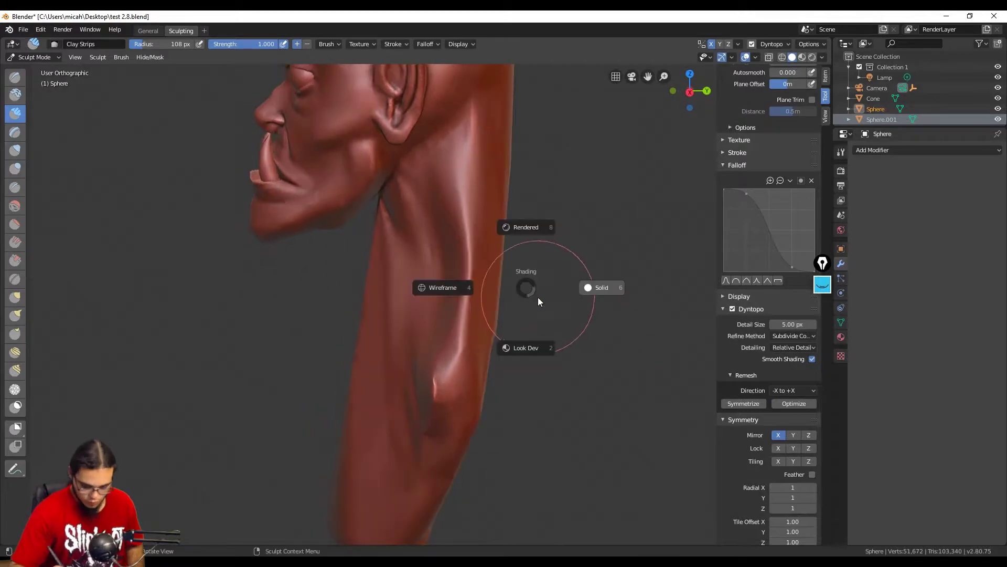
left_click(475, 289)
middle_click_drag(475, 291, 551, 302)
key("z")
left_click(601, 300)
Resize the Clay Strips brush and sculpt further strokes along the neck
middle_click_drag(461, 270, 486, 351)
mouse_move(566, 315)
middle_mouse_down()
mouse_move(482, 270)
mouse_move(470, 204)
middle_mouse_up()
key("f")
left_click(468, 270)
middle_click_drag(399, 273, 477, 273, "shift")
middle_click_drag(477, 273, 474, 247, "ctrl")
left_click_drag(452, 216, 469, 188)
mouse_move(483, 263)
middle_mouse_down()
mouse_move(467, 237)
mouse_move(546, 244)
mouse_move(560, 283)
middle_mouse_up()
mouse_move(560, 298)
middle_mouse_down("ctrl")
mouse_move(561, 342)
mouse_move(535, 326)
middle_mouse_up("ctrl")
mouse_move(465, 278)
middle_mouse_down("ctrl")
mouse_move(464, 248)
mouse_move(426, 226)
mouse_move(399, 231)
middle_mouse_up("ctrl")
mouse_move(472, 268)
middle_mouse_down("ctrl")
mouse_move(475, 315)
mouse_move(400, 267)
mouse_move(471, 258)
middle_mouse_up("ctrl")
key("shift+c")
key("ctrl+z")
middle_click_drag(470, 345, 470, 398, "ctrl")
Build up the neck and shoulder forms with the Clay Strips brush, setting its radius to 51 px
left_click(15, 113)
mouse_move(488, 328)
middle_mouse_down()
mouse_move(426, 342)
mouse_move(369, 261)
mouse_move(436, 249)
mouse_move(390, 291)
mouse_move(535, 263)
mouse_move(564, 275)
middle_mouse_up()
scroll(530, 278, "up", 4)
key("f")
left_click(497, 278)
mouse_move(497, 278)
middle_mouse_down()
mouse_move(495, 260)
mouse_move(452, 255)
mouse_move(442, 263)
mouse_move(441, 345)
mouse_move(463, 307)
mouse_move(430, 376)
mouse_move(373, 362)
middle_mouse_up()
key("f")
left_click(429, 377)
left_click_drag(372, 360, 377, 247)
mouse_move(377, 252)
middle_mouse_down()
mouse_move(344, 387)
mouse_move(456, 322)
mouse_move(499, 238)
mouse_move(587, 311)
mouse_move(463, 230)
mouse_move(449, 248)
mouse_move(549, 288)
mouse_move(532, 291)
mouse_move(564, 307)
mouse_move(556, 269)
mouse_move(528, 255)
mouse_move(499, 279)
mouse_move(477, 256)
mouse_move(446, 382)
middle_mouse_up()
Symmetrize the mesh from -X to +X and add a Clay Strips stroke up the chest
left_click(743, 403)
scroll(577, 356, "down", 1)
mouse_move(578, 357)
middle_mouse_down()
mouse_move(498, 291)
mouse_move(480, 310)
middle_mouse_up()
left_click_drag(451, 373, 448, 316)
middle_click_drag(488, 336, 272, 235)
scroll(448, 328, "up", 3)
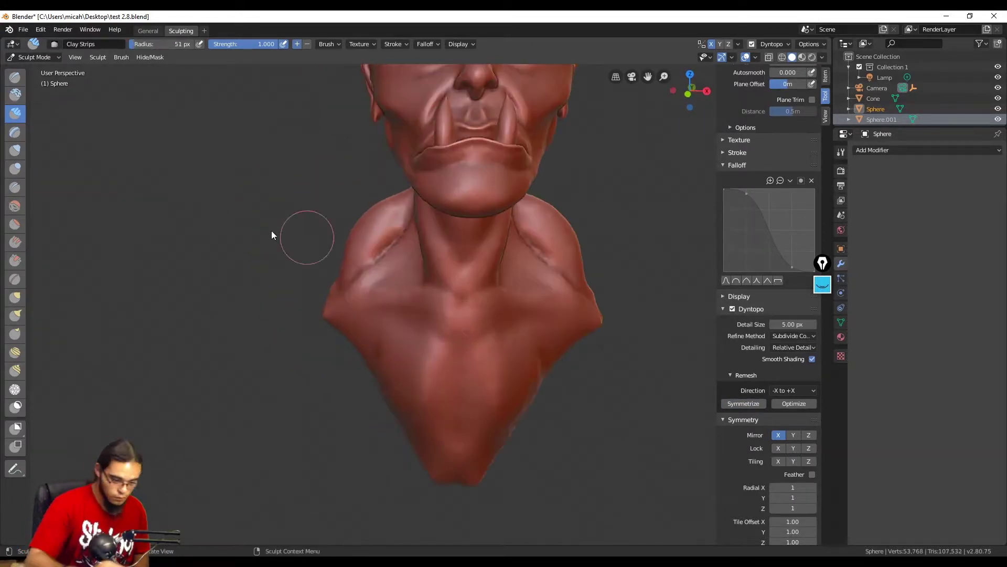
Define the base of the throat with a short Crease brush stroke
key("shift+c")
scroll(419, 273, "up", 2)
left_click_drag(483, 276, 483, 294)
scroll(501, 285, "down", 2)
mouse_move(642, 263)
middle_mouse_down()
mouse_move(606, 301)
mouse_move(524, 300)
mouse_move(430, 342)
mouse_move(551, 331)
mouse_move(540, 310)
middle_mouse_up()
Adjust the shoulders and lower bust with the 121 px Grab brush, working from the front and side views
key("g")
key("KP_1")
scroll(514, 317, "down", 2)
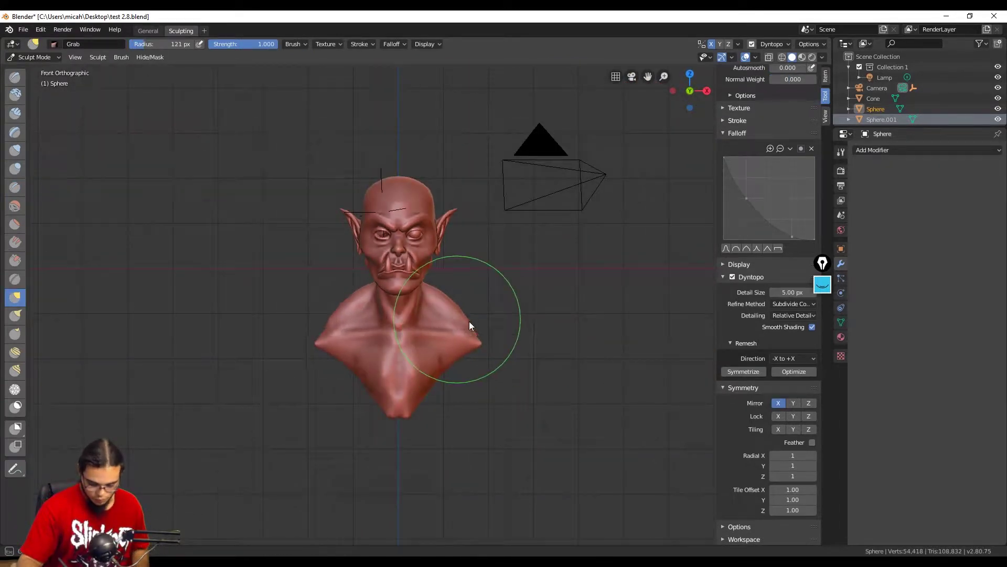
key("KP_3")
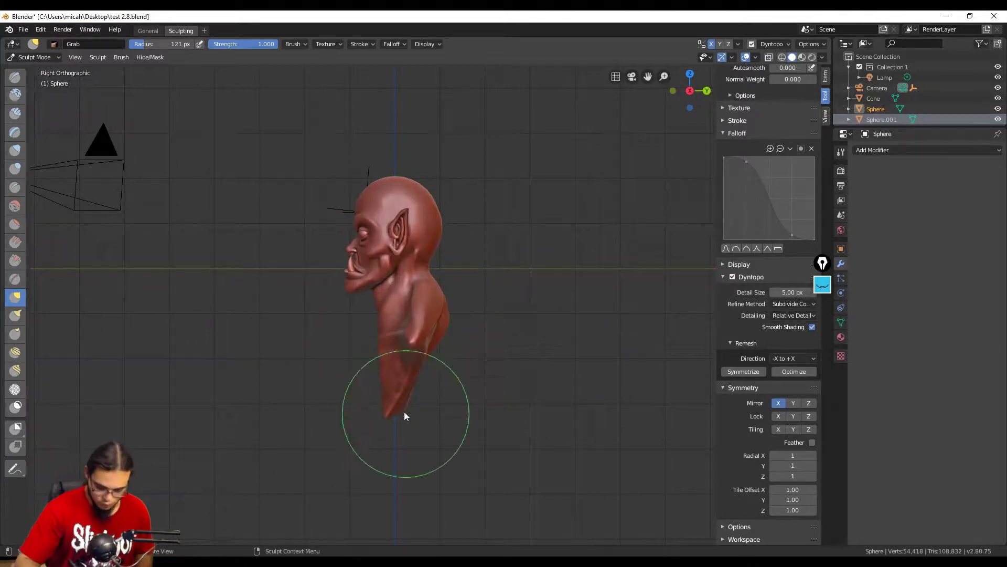
mouse_move(376, 331)
middle_mouse_down()
mouse_move(474, 337)
mouse_move(462, 371)
mouse_move(560, 281)
mouse_move(521, 310)
mouse_move(533, 307)
mouse_move(557, 352)
middle_mouse_up()
scroll(521, 311, "down", 1)
scroll(530, 315, "up", 2)
Set the Grab brush radius to 54 px and examine the head and bust from several angles
key("f")
left_click(506, 278)
mouse_move(557, 351)
middle_mouse_down()
mouse_move(524, 347)
mouse_move(525, 317)
middle_mouse_up()
scroll(524, 348, "up", 2)
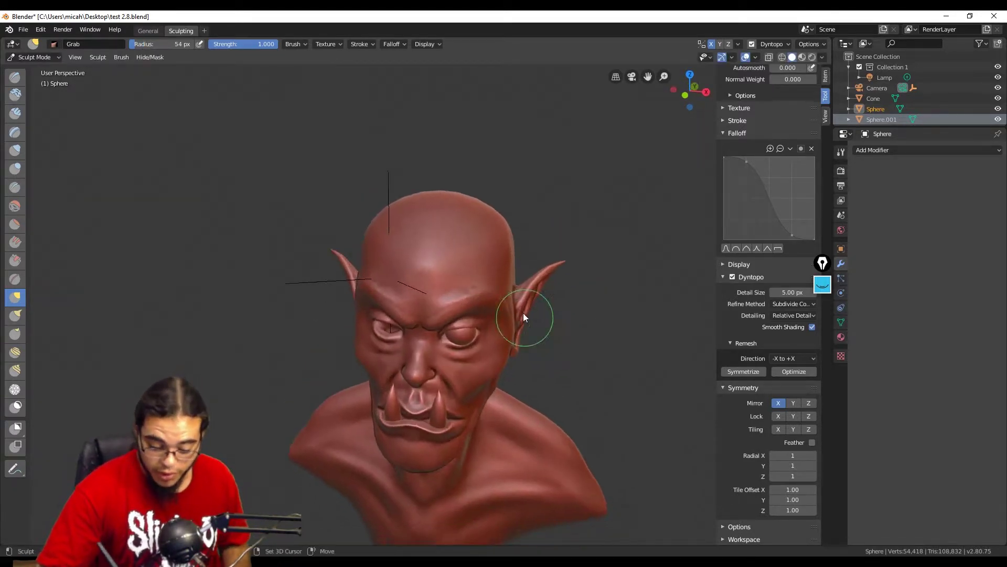
scroll(472, 291, "up", 1)
middle_click_drag(505, 323, 543, 290)
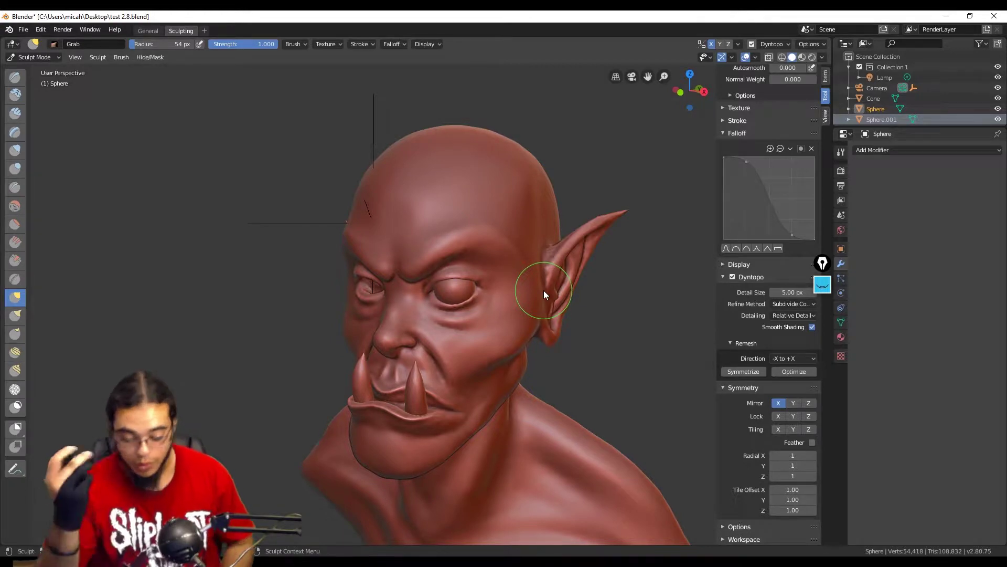
left_click(746, 56)
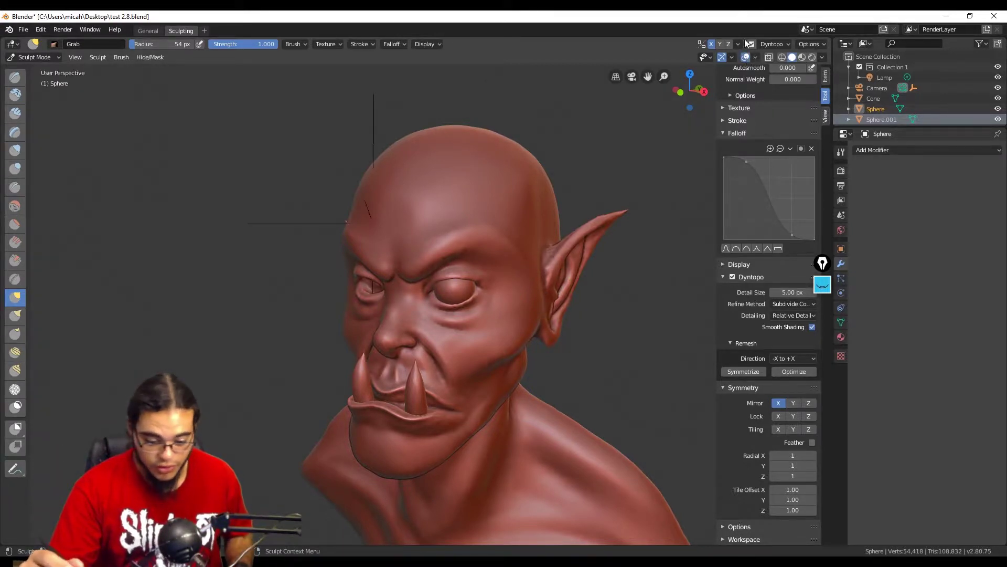
mouse_move(555, 314)
middle_mouse_down()
mouse_move(593, 298)
mouse_move(581, 329)
mouse_move(562, 250)
middle_mouse_up()
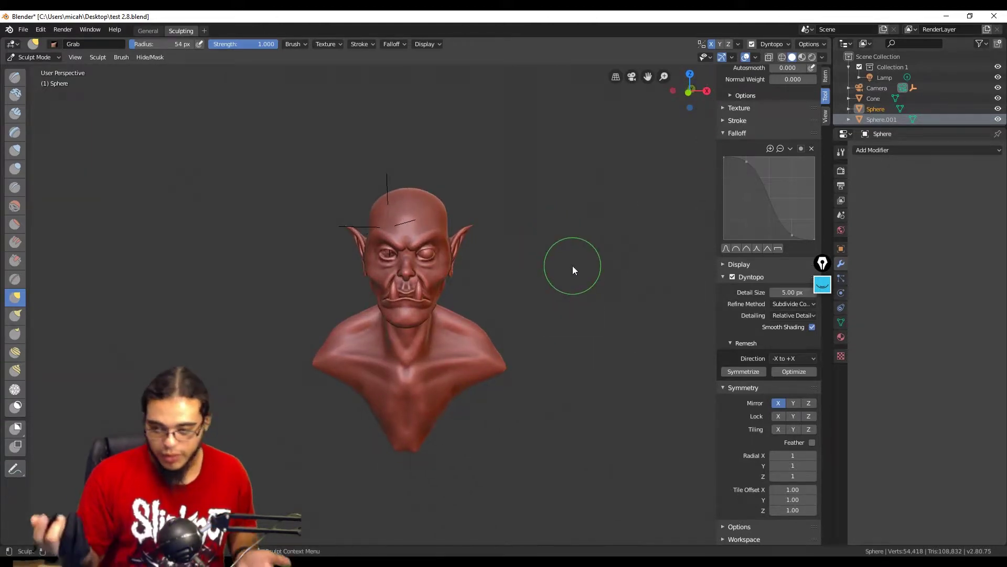
scroll(572, 266, "up", 4)
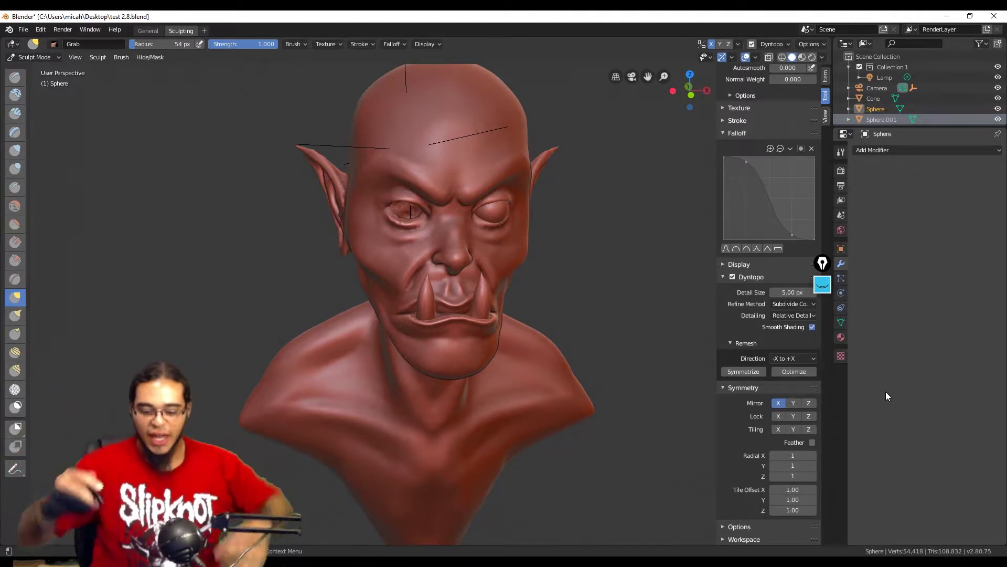
Set the Grab brush radius to 84 px and save the file
mouse_move(567, 299)
middle_mouse_down()
mouse_move(511, 308)
mouse_move(510, 360)
mouse_move(489, 342)
mouse_move(566, 338)
mouse_move(535, 314)
mouse_move(510, 267)
middle_mouse_up()
left_click(508, 286)
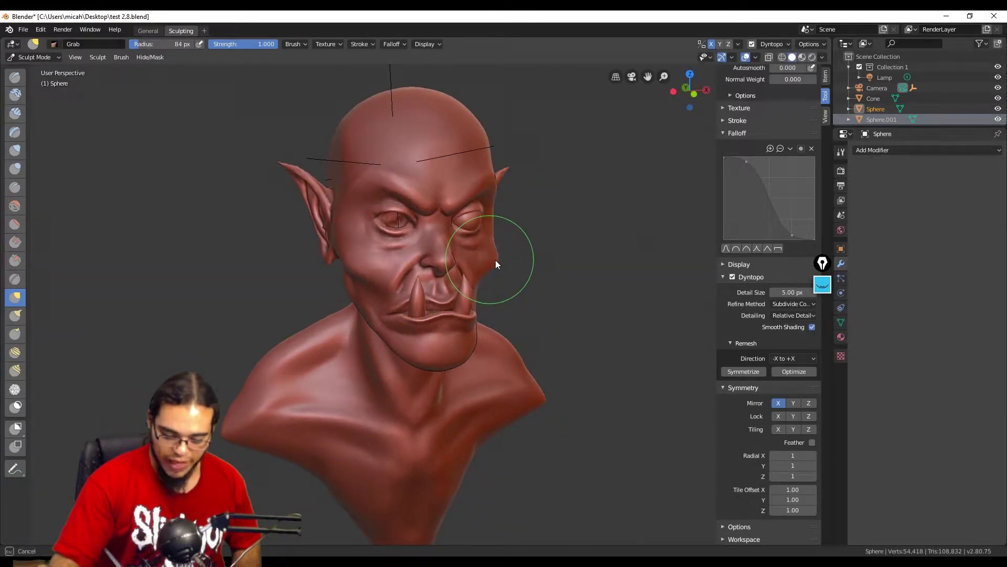
mouse_move(495, 291)
middle_mouse_down()
mouse_move(461, 298)
mouse_move(502, 303)
mouse_move(456, 308)
middle_mouse_up()
key("ctrl+s")
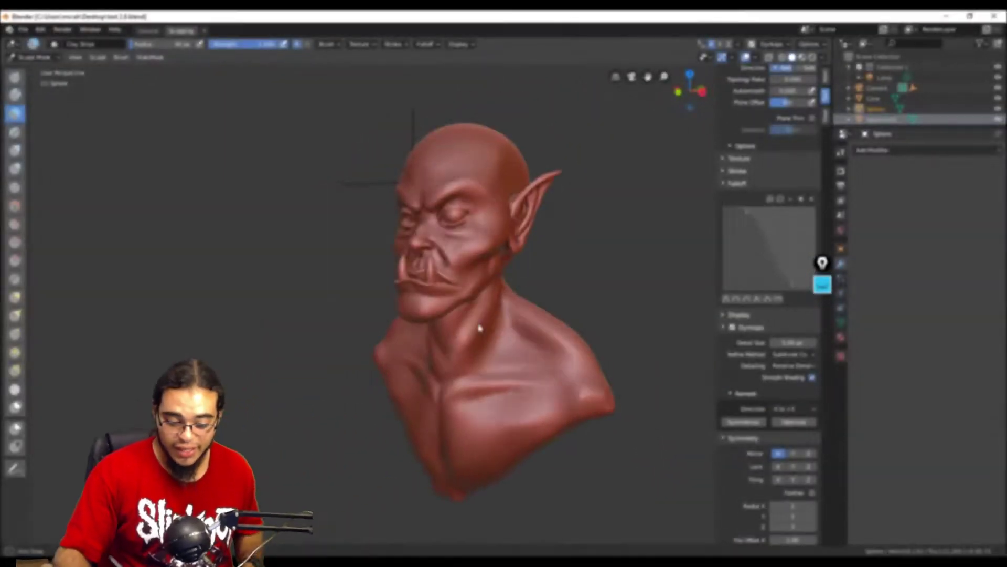
Push the chin and jaw back in profile with the Grab brush at a 150 px radius
mouse_move(479, 331)
middle_mouse_down()
mouse_move(515, 331)
mouse_move(515, 350)
mouse_move(488, 366)
mouse_move(511, 371)
mouse_move(517, 336)
mouse_move(504, 315)
middle_mouse_up()
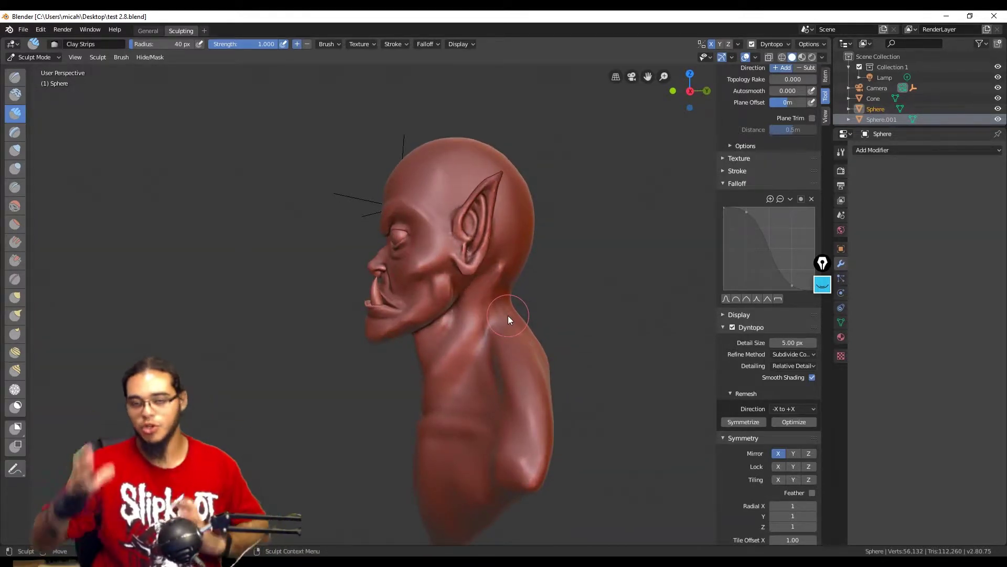
mouse_move(555, 317)
middle_mouse_down()
mouse_move(537, 335)
mouse_move(522, 317)
mouse_move(532, 301)
middle_mouse_up()
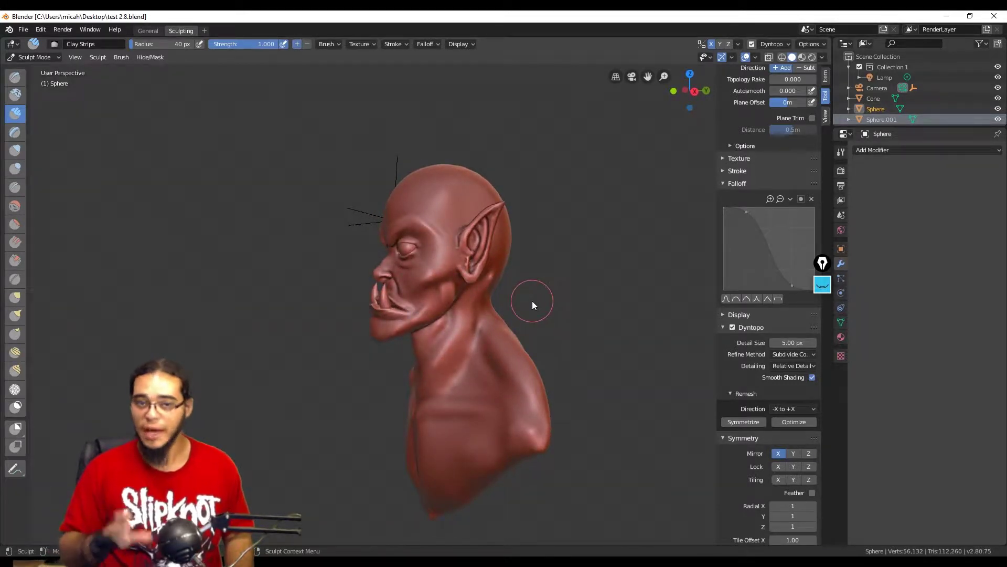
middle_click_drag(564, 340, 543, 325, "shift")
key("f")
left_click(545, 335)
key("g")
mouse_move(438, 328)
middle_mouse_down()
mouse_move(421, 321)
mouse_move(408, 354)
middle_mouse_up()
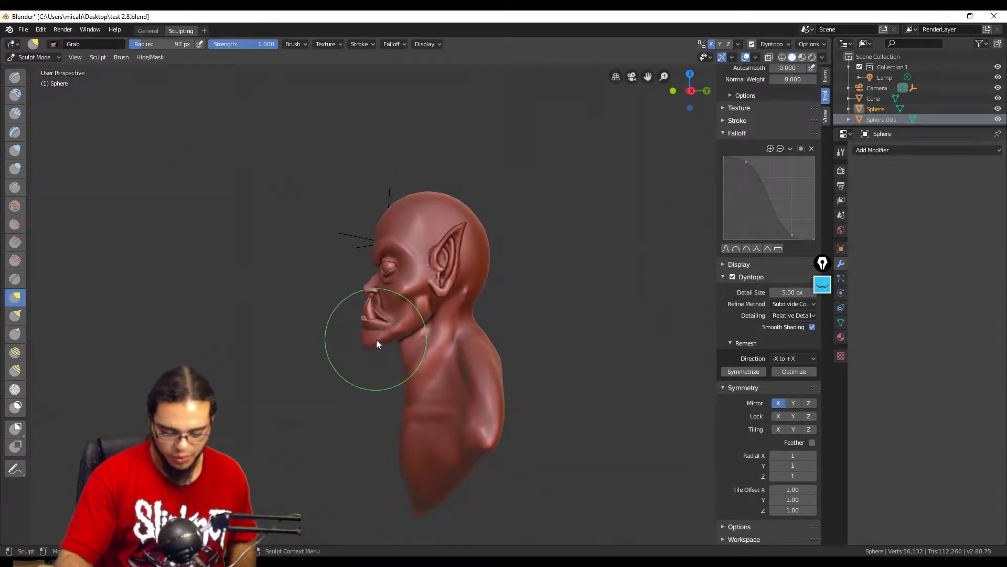
key("f")
left_click(414, 342)
left_click_drag(371, 342, 375, 343)
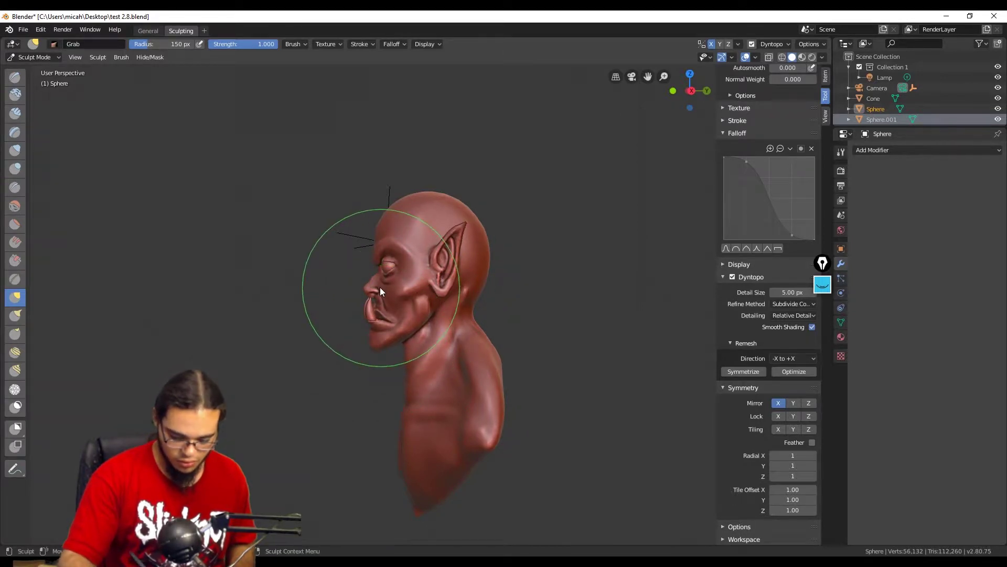
Pull the nose area slightly forward and refine the chin's profile with the 150 px Grab brush
left_click_drag(379, 288, 380, 288)
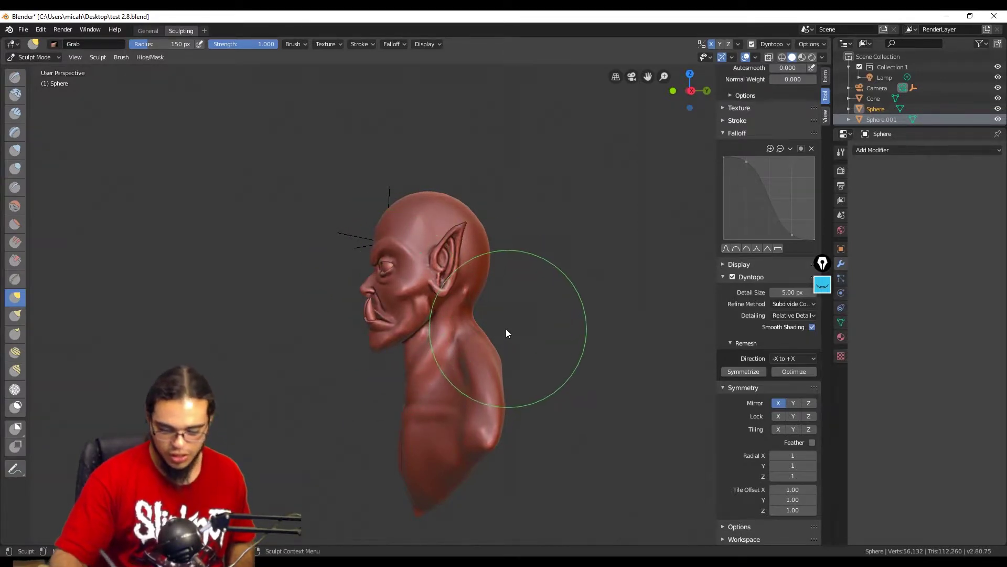
left_click_drag(377, 348, 378, 349)
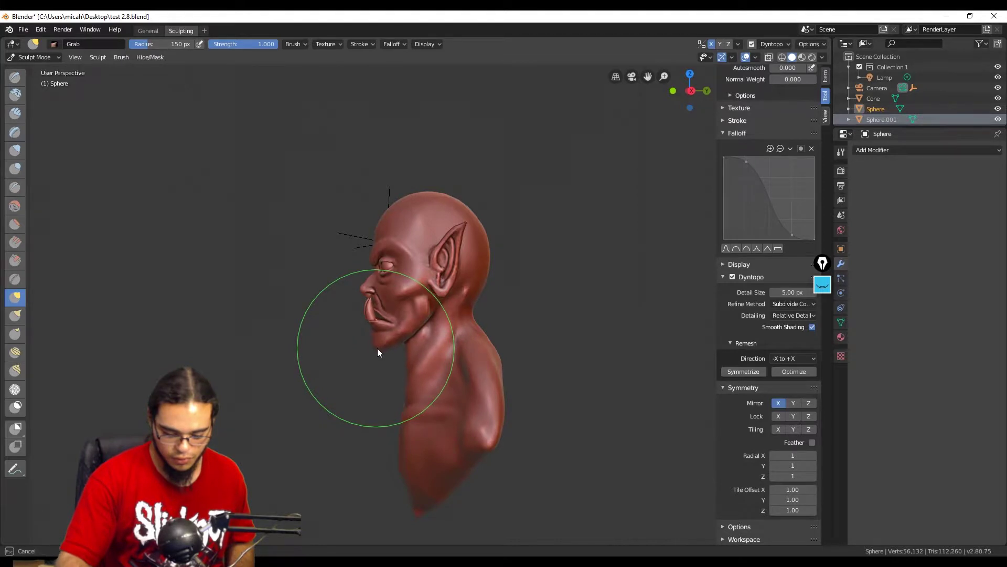
left_click_drag(376, 348, 383, 342)
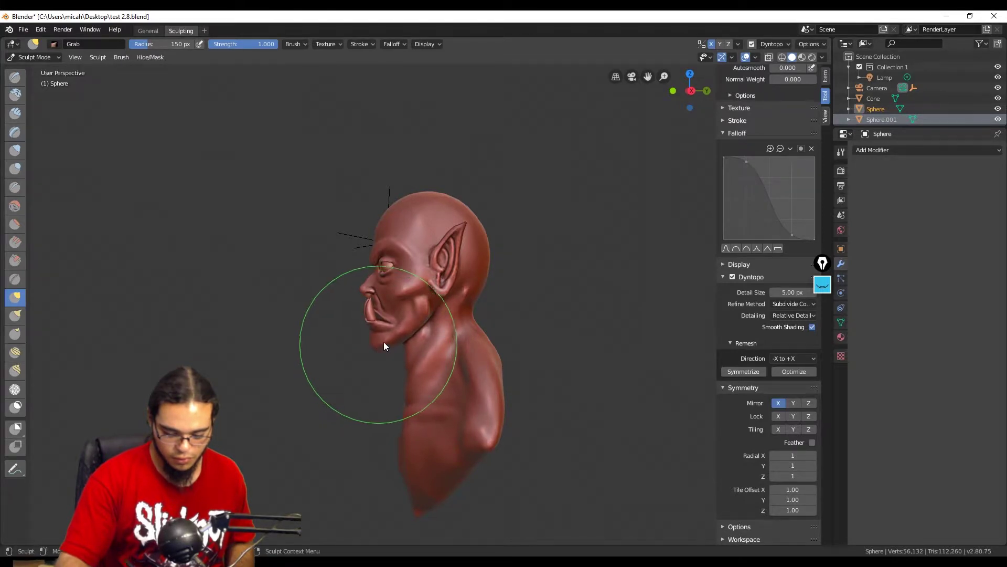
mouse_move(540, 392)
middle_mouse_down("ctrl")
mouse_move(541, 341)
mouse_move(569, 342)
mouse_move(573, 304)
mouse_move(567, 376)
middle_mouse_up("ctrl")
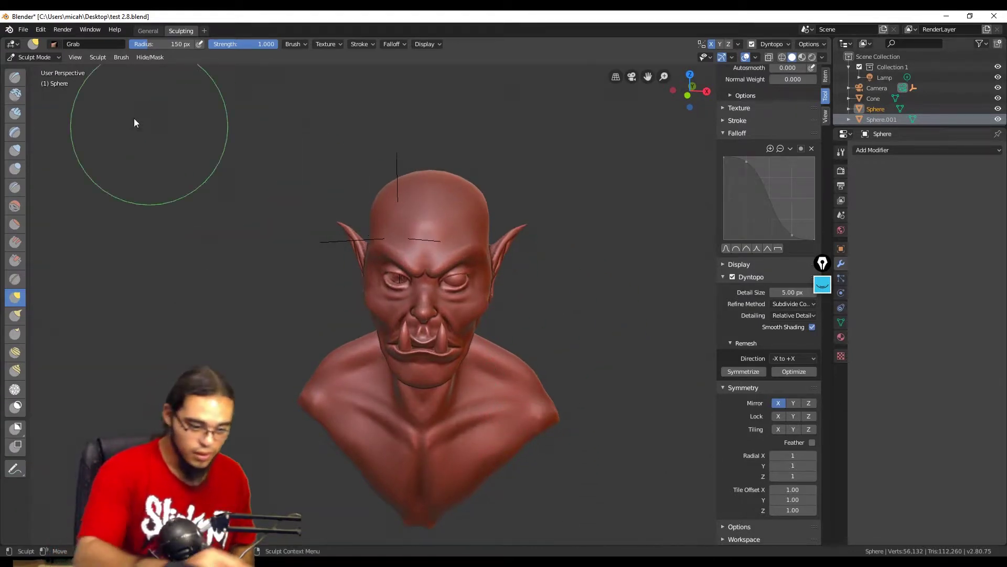
Switch to Object Mode and select the tusk object
left_click(52, 57)
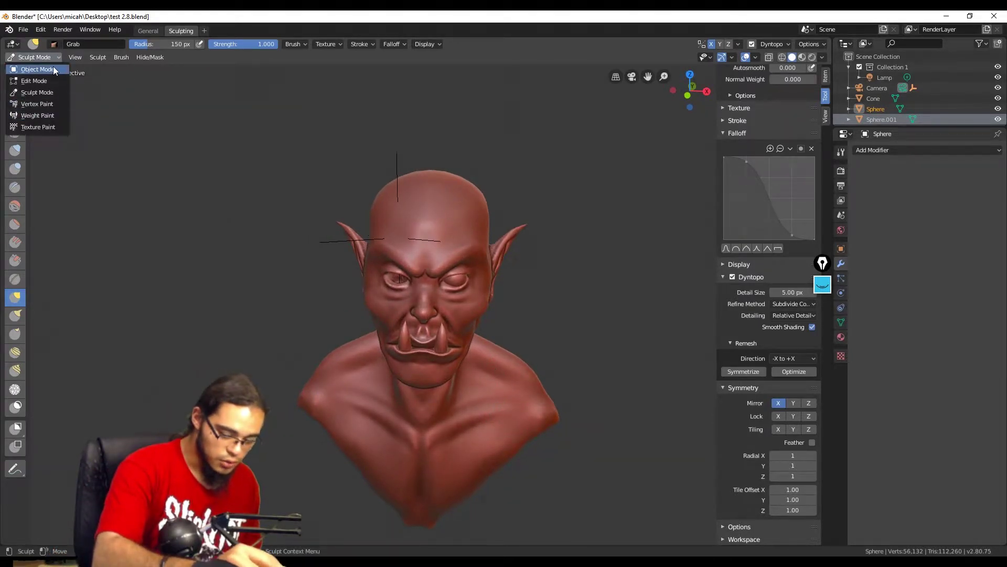
left_click(53, 69)
middle_click_drag(574, 410, 511, 342)
right_click(445, 347)
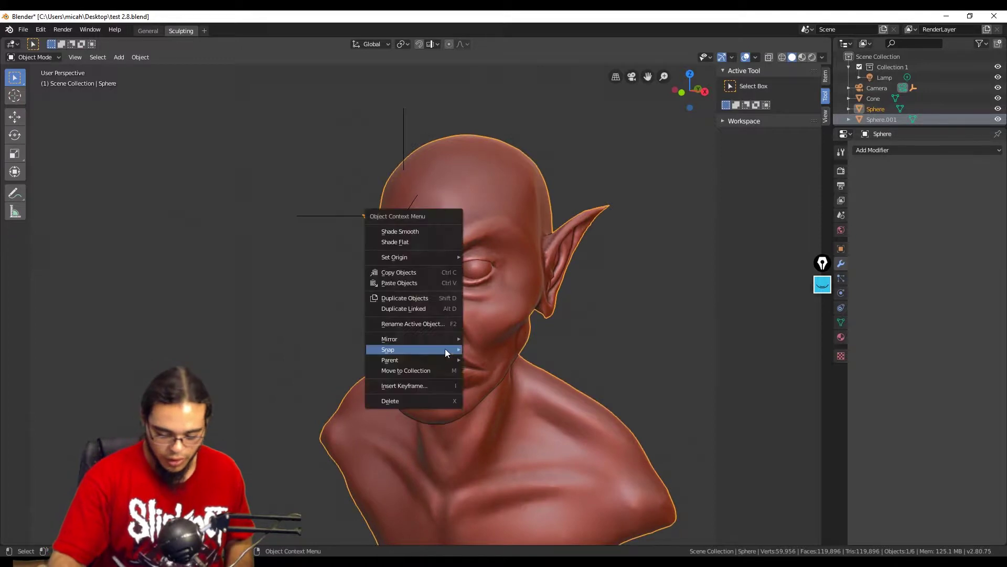
left_click(452, 357)
Move the tusks down and back into the lower lip, working in the right orthographic view
middle_click_drag(546, 415, 477, 363)
scroll(477, 363, "up", 2)
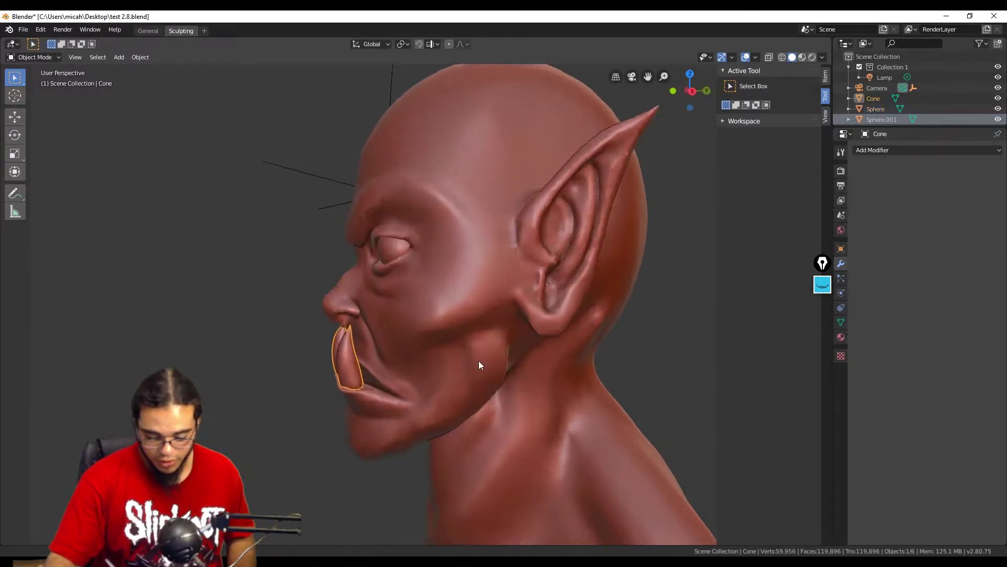
middle_click_drag(488, 412, 541, 325, "shift")
key("KP_3")
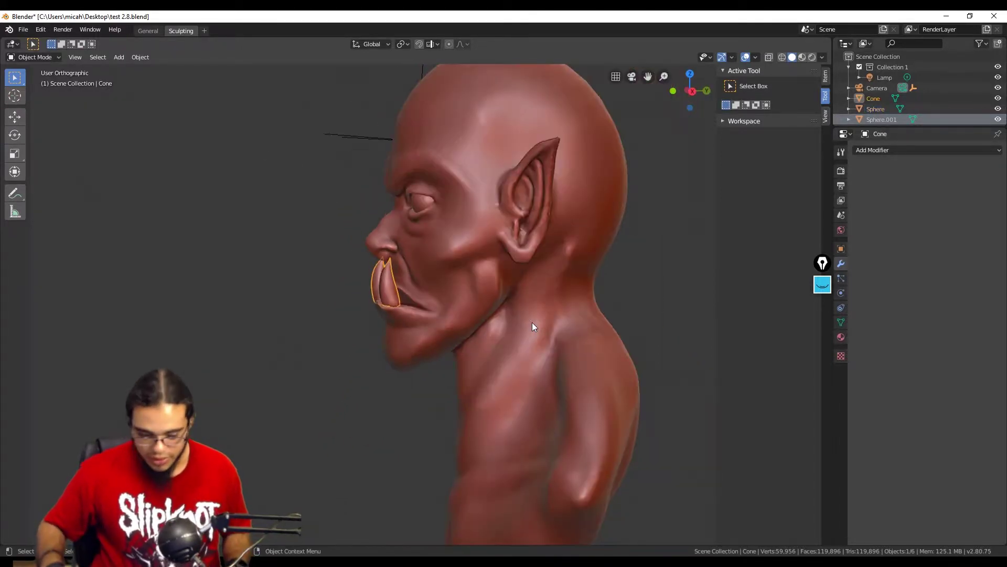
scroll(419, 335, "up", 5)
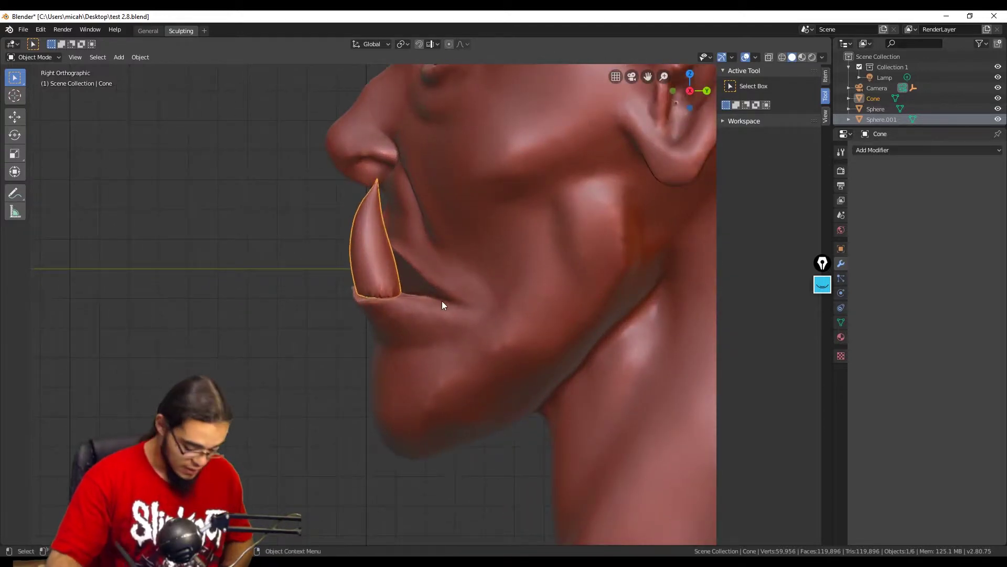
key("g")
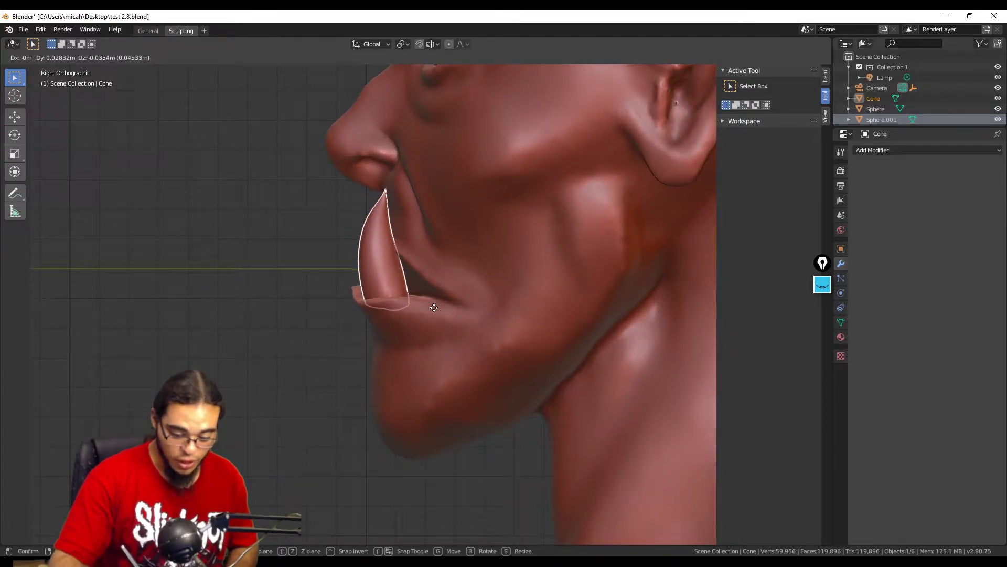
left_click(434, 314)
scroll(447, 303, "up", 3)
middle_click_drag(461, 294, 605, 322)
Select the eyeball and move it slightly forward and up in its socket, working in the right orthographic view
left_click(631, 119)
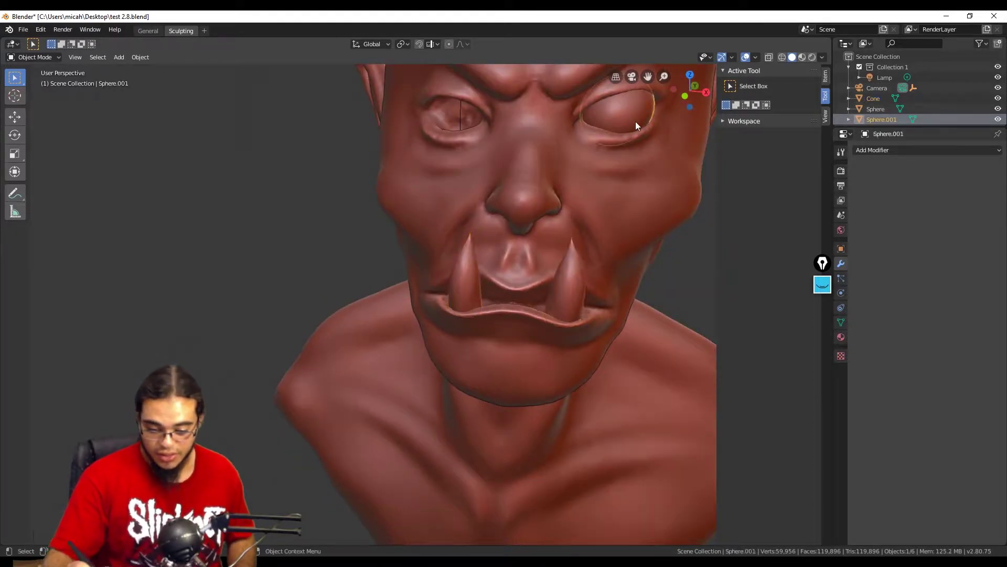
middle_click_drag(643, 288, 607, 379)
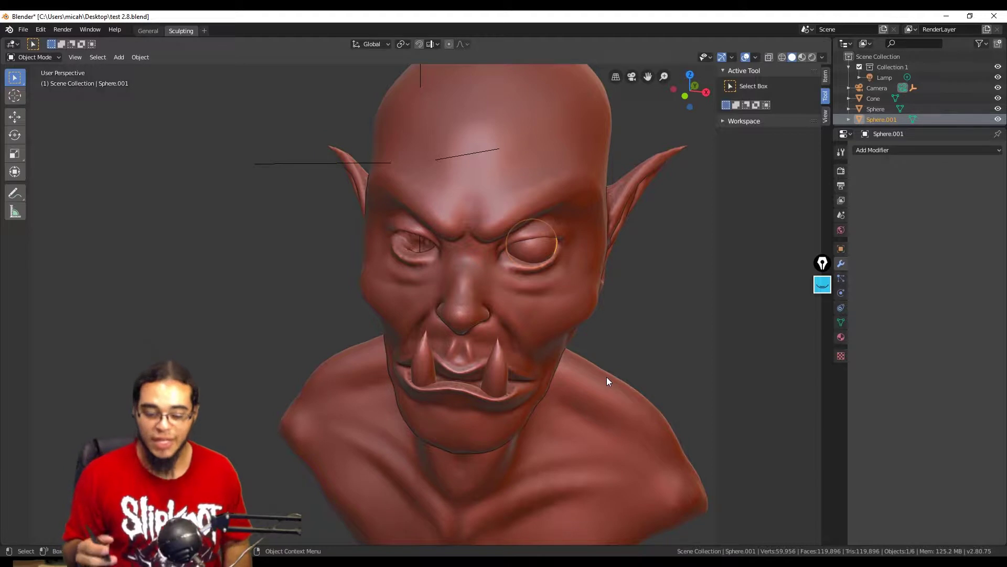
middle_click_drag(596, 326, 548, 279)
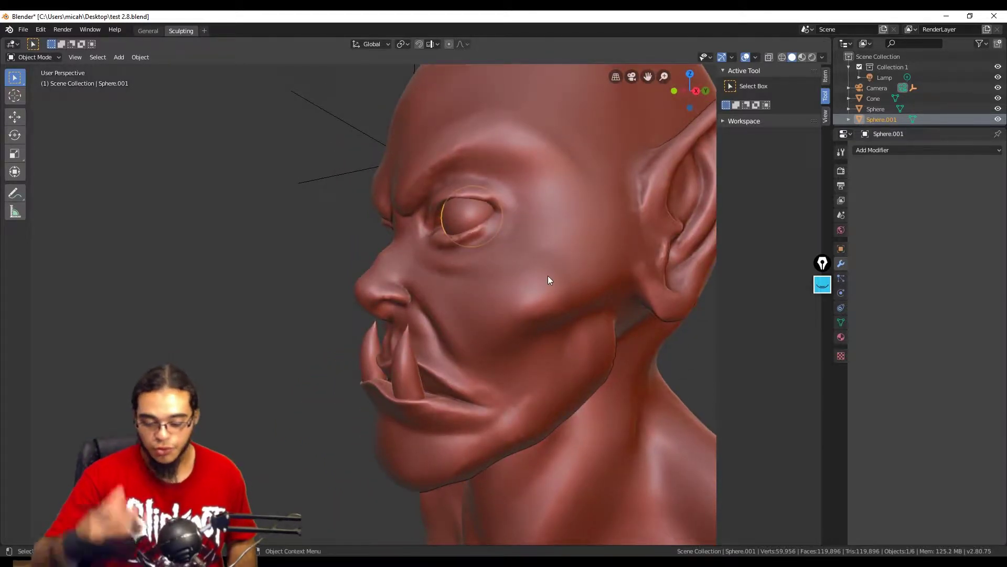
key("KP_3")
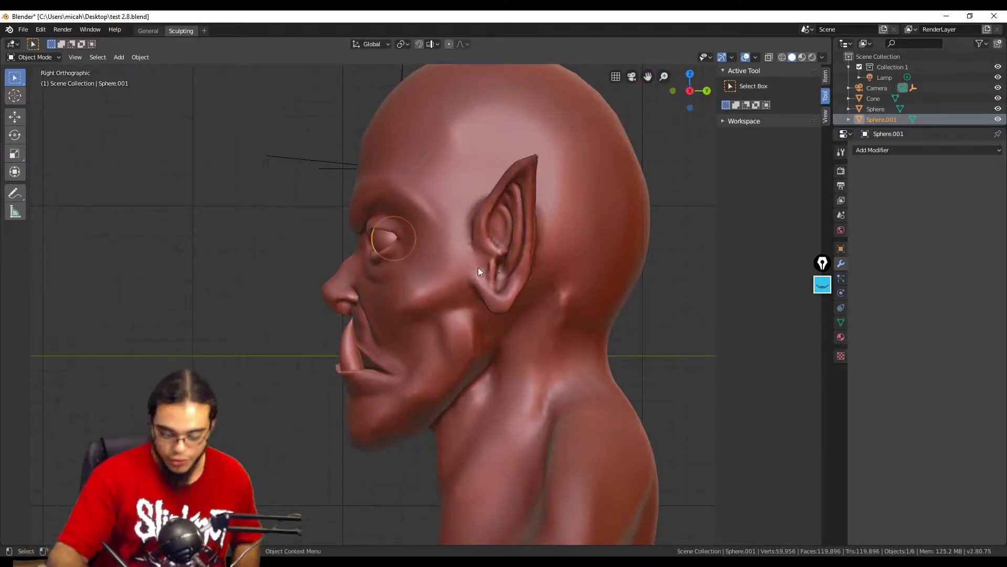
key("KP_Decimal")
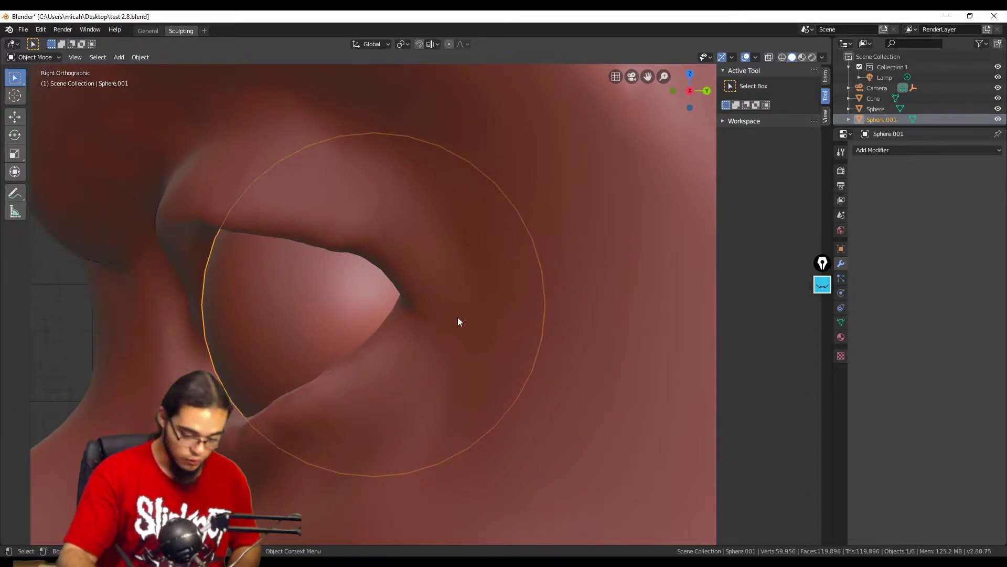
key("g")
left_click(436, 309)
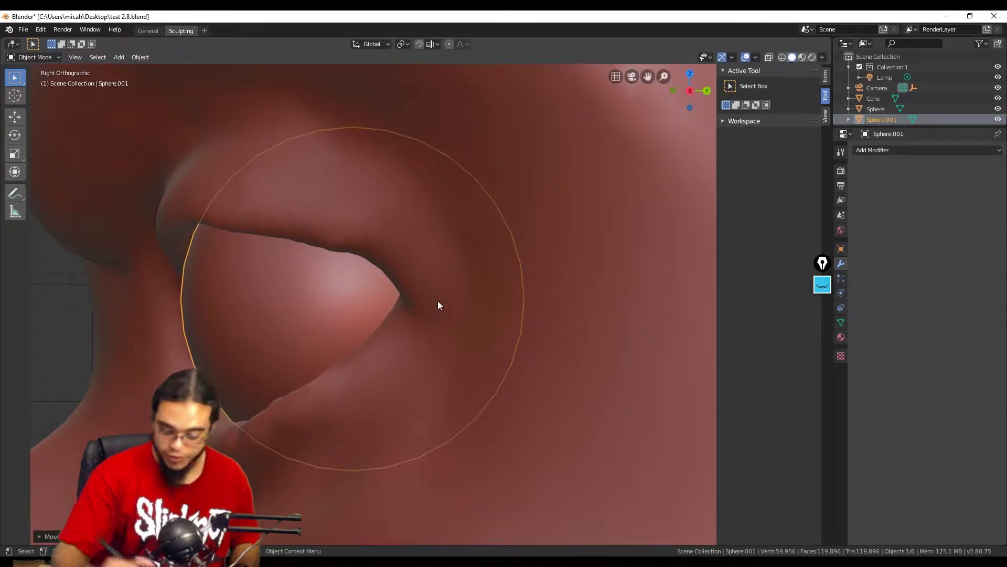
key("KP_5")
scroll(470, 411, "down", 5)
scroll(470, 411, "down", 3)
mouse_move(534, 339)
middle_mouse_down()
mouse_move(479, 350)
mouse_move(483, 296)
mouse_move(537, 360)
mouse_move(491, 355)
mouse_move(522, 370)
mouse_move(465, 320)
middle_mouse_up()
Select the head mesh and frame it in the viewport
key("alt+a")
scroll(465, 320, "up", 3)
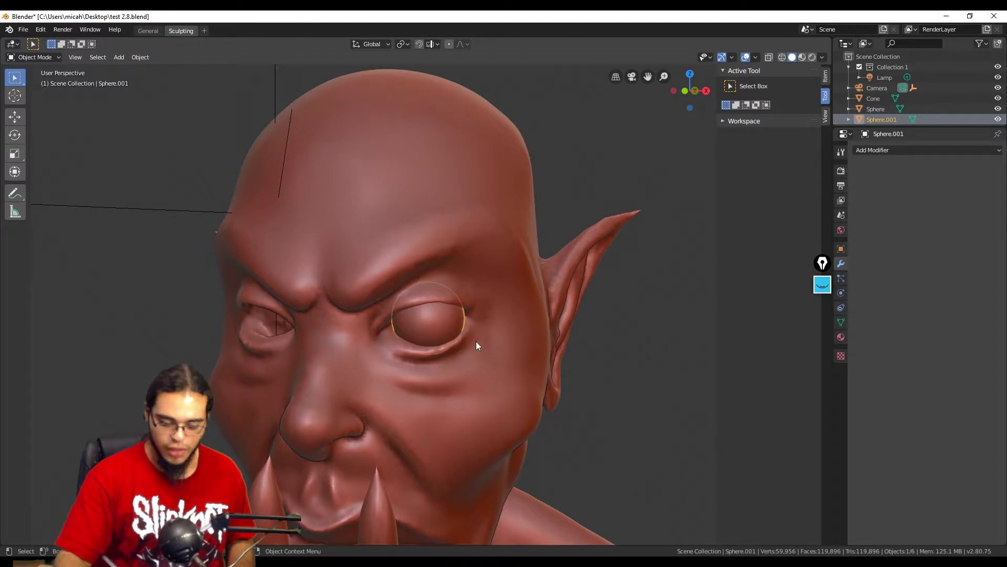
left_click(521, 389)
key("KP_Decimal")
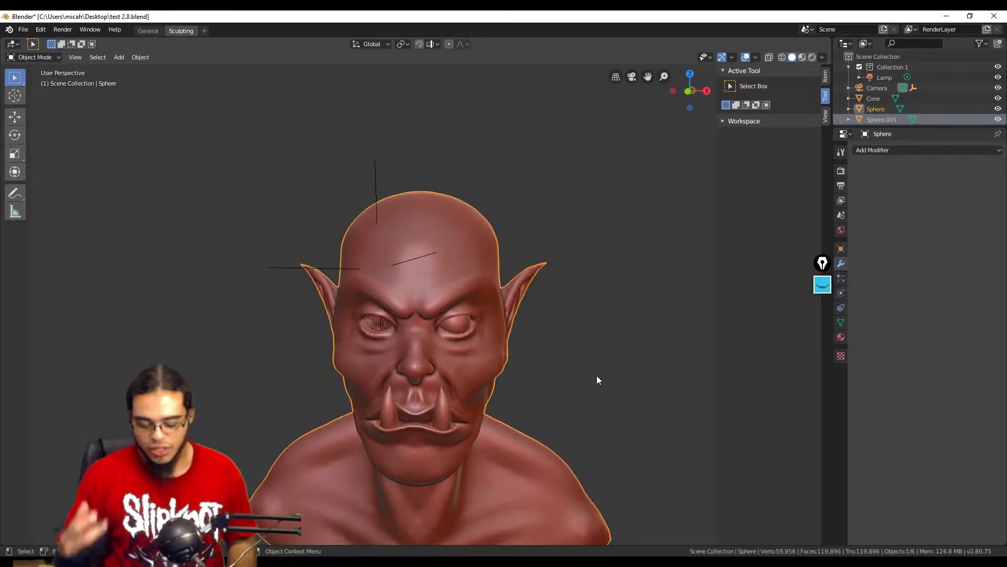
middle_click_drag(596, 375, 607, 341)
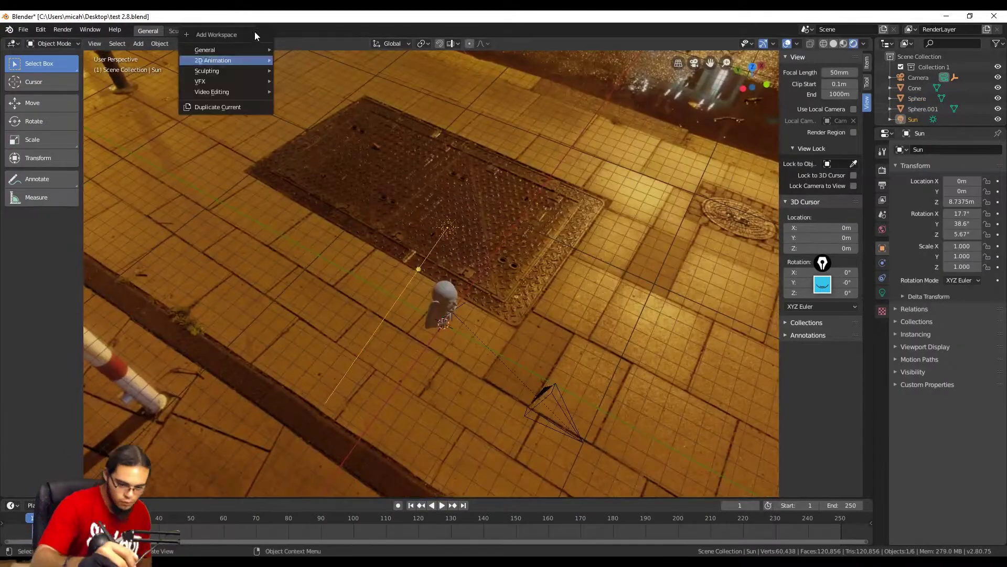
Add a 2D Animation workspace to the file
left_click(305, 93)
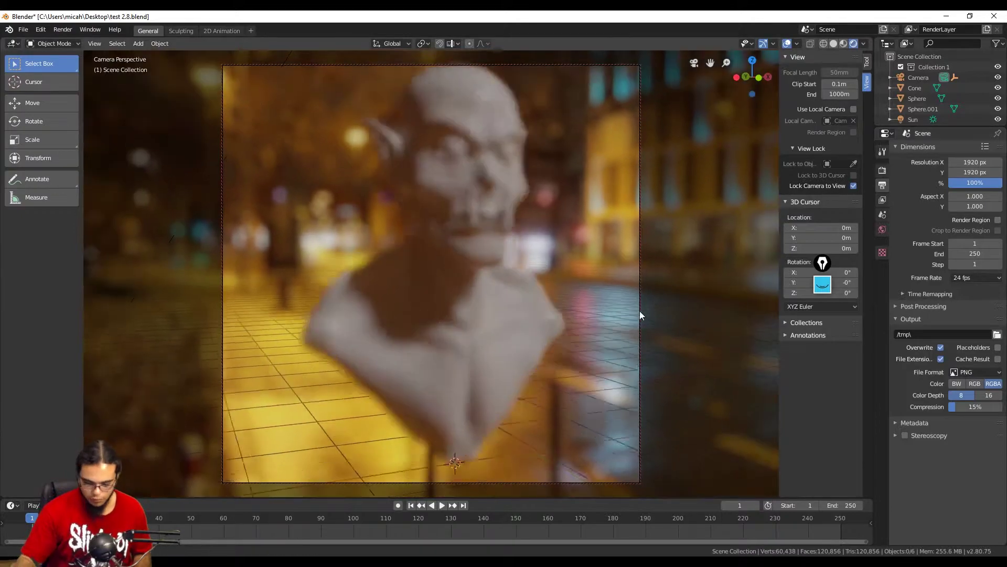
Unlock the camera from the view and move the focus empty along its local Z axis
left_click(854, 186)
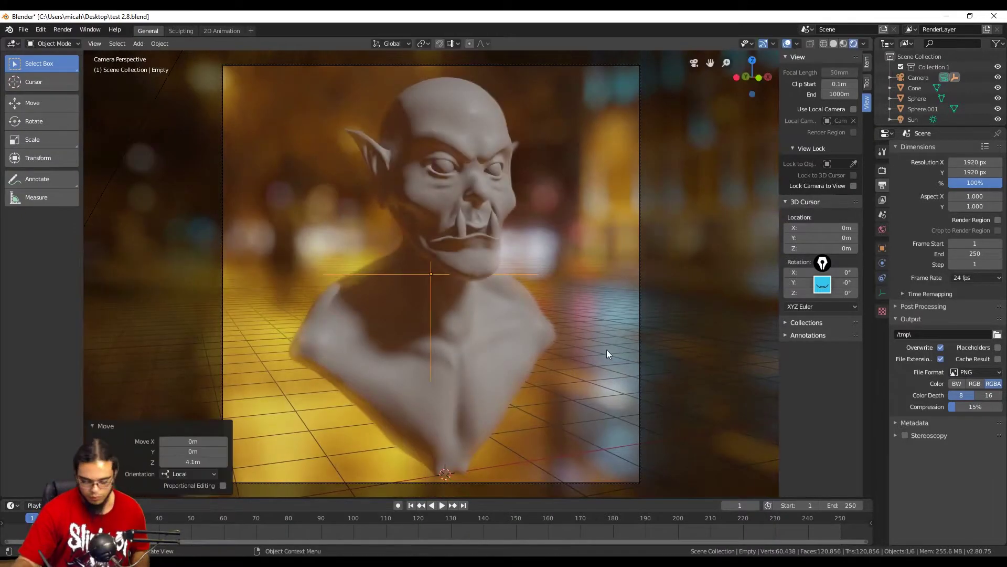
key("g")
key("z")
key("z")
left_click(607, 304)
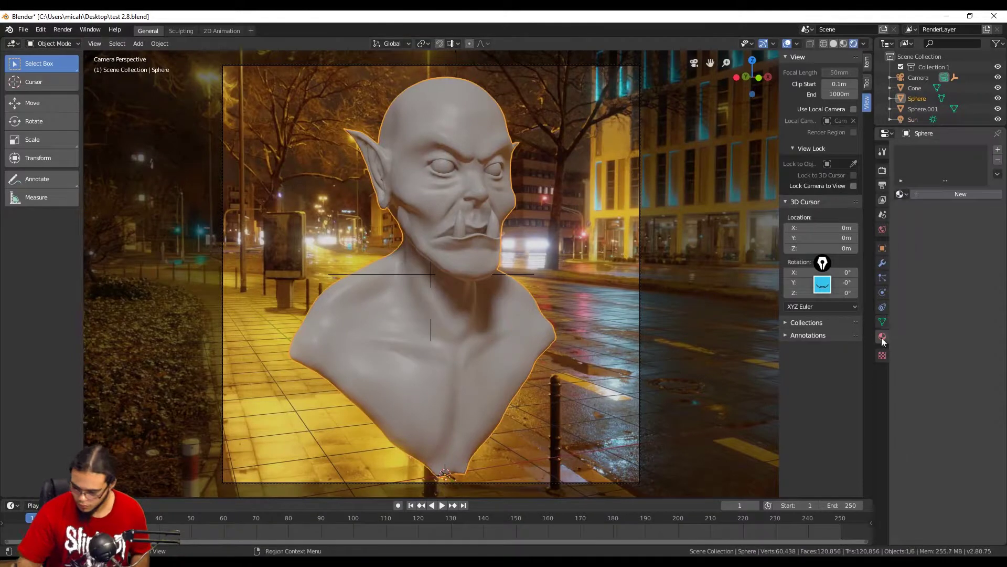
Split the 3D viewport and set the new area to the Shader Editor for the bust's material
left_click_drag(871, 494, 688, 399)
scroll(491, 322, "up", 3)
key("t")
key("n")
left_click(703, 43)
left_click(393, 118)
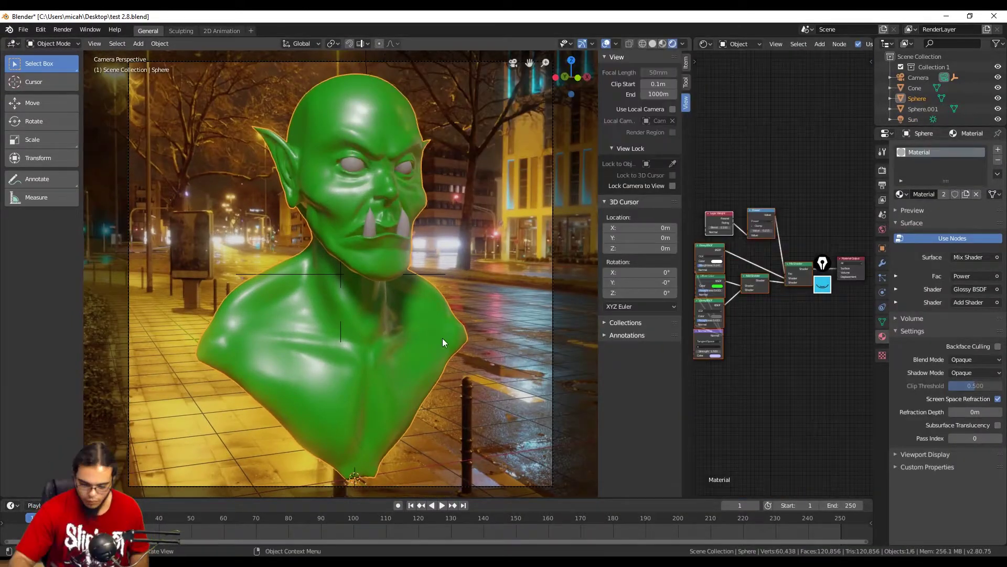
Add the PBR Base node group, connect it to the Material Output and delete the old shader nodes
scroll(734, 330, "up", 4)
middle_click_drag(732, 336, 779, 326)
scroll(779, 326, "down", 6)
key("shift+a")
left_click(808, 447)
left_click(781, 284)
scroll(795, 281, "up", 5)
left_click_drag(765, 299, 787, 234)
left_click(736, 227)
key("x")
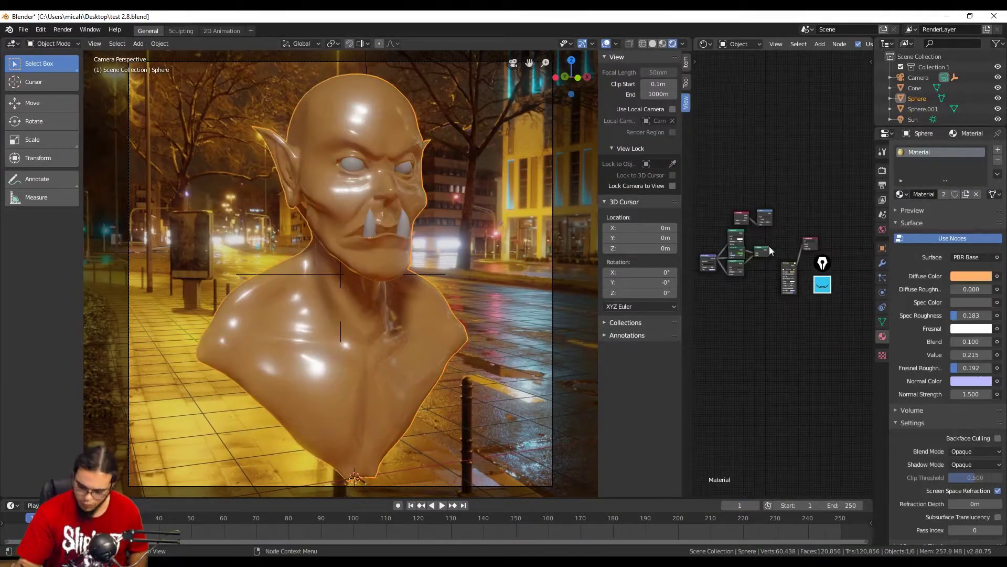
key("KP_Decimal")
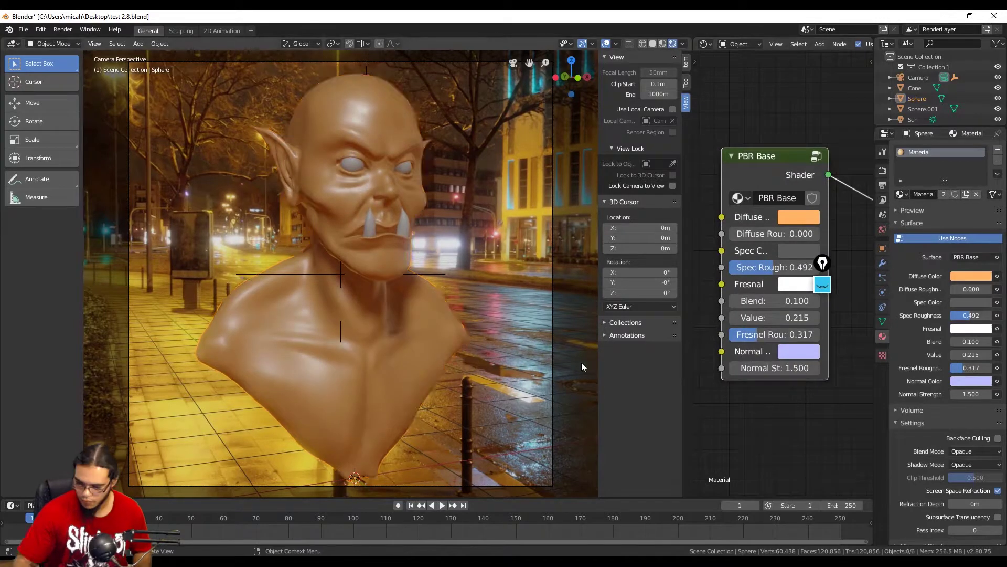
Change the PBR Base diffuse colour to a pale cream
left_click(798, 216)
left_click_drag(820, 317, 832, 297)
scroll(769, 333, "down", 10)
Hide the viewport overlays and save the file
left_click(430, 336)
key("alt+shift+z")
key("ctrl+s")
scroll(768, 310, "up", 4)
key("shift+a")
left_click(732, 294)
left_click_drag(763, 261, 803, 286)
scroll(782, 330, "up", 4)
scroll(782, 330, "down", 8)
scroll(721, 321, "up", 10)
key("ctrl+z")
left_click(775, 290)
left_click_drag(862, 124, 862, 146)
key("x")
Add a Musgrave Texture node before PBR Base with scale 164.4, and cut its link to the group
scroll(727, 285, "down", 6)
key("shift+a")
mouse_move(755, 335)
left_click(850, 412)
left_click(754, 271)
left_click_drag(764, 244, 802, 268)
scroll(709, 297, "up", 7)
middle_click_drag(803, 289, 792, 346, "ctrl")
left_click_drag(781, 242, 781, 256)
middle_click_drag(755, 411, 764, 339, "ctrl")
right_click_drag(776, 236, 780, 299, "ctrl")
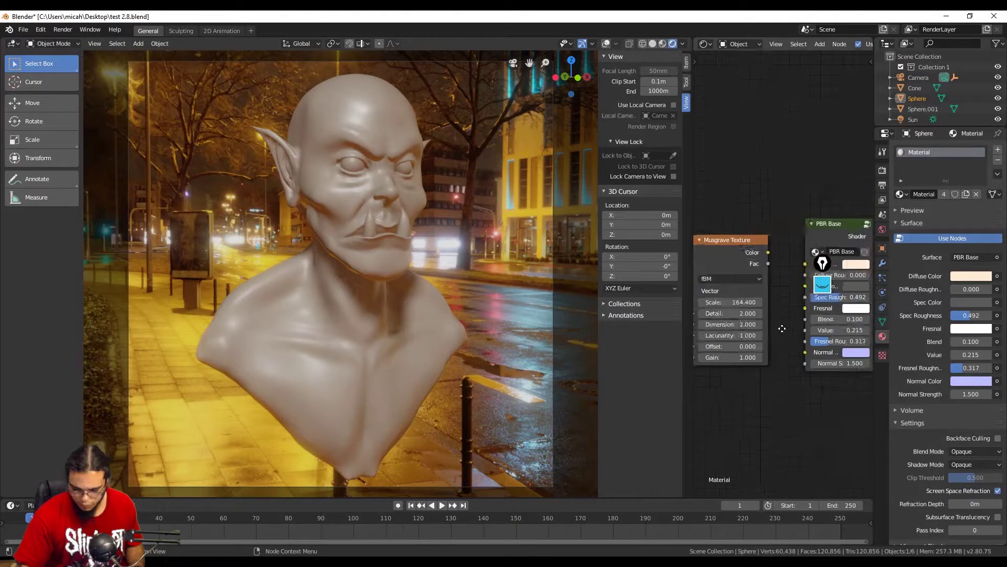
Duplicate the PBR Base node and blend both through a Mix Shader, with the Musgrave Texture driving the factor
middle_click_drag(782, 328, 776, 367, "ctrl")
key("shift+d")
left_click(784, 375)
key("shift+a")
mouse_move(782, 320)
left_click(839, 384)
left_click(818, 273)
middle_click_drag(808, 293, 782, 346, "ctrl")
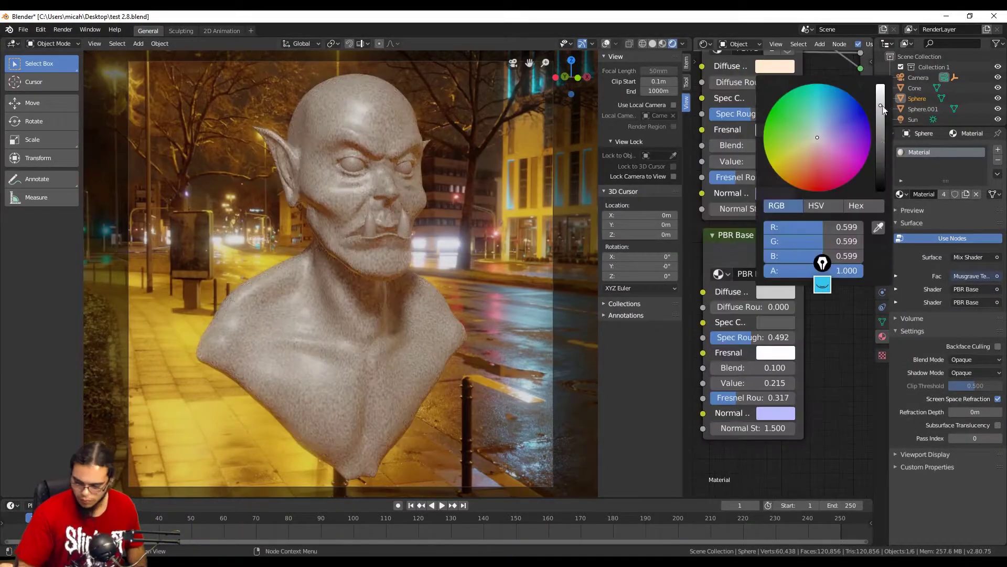
scroll(785, 345, "down", 2)
scroll(785, 345, "up", 4)
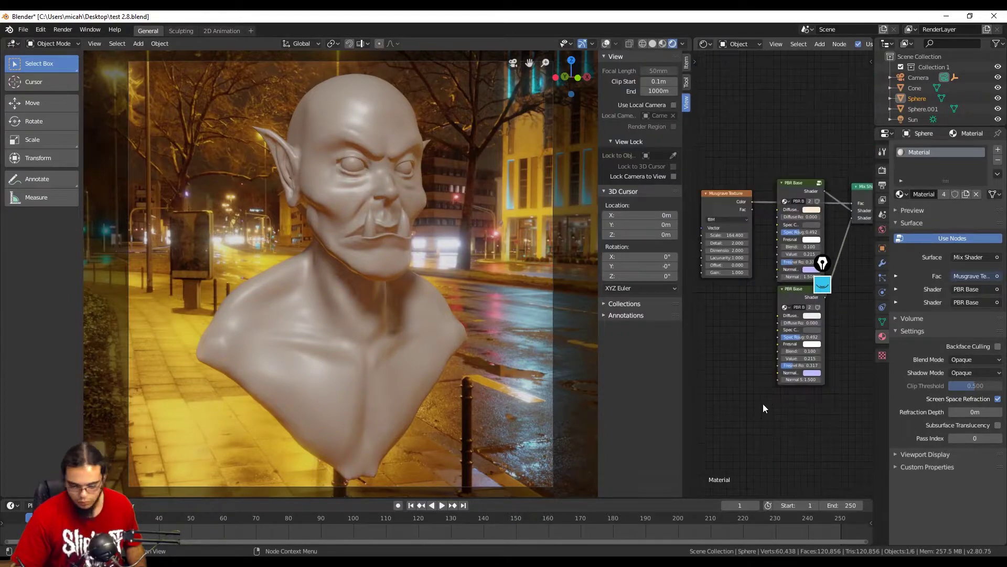
Add a circular floor and spot lights around the bust, and render the scene
key("shift+a")
left_click(474, 339)
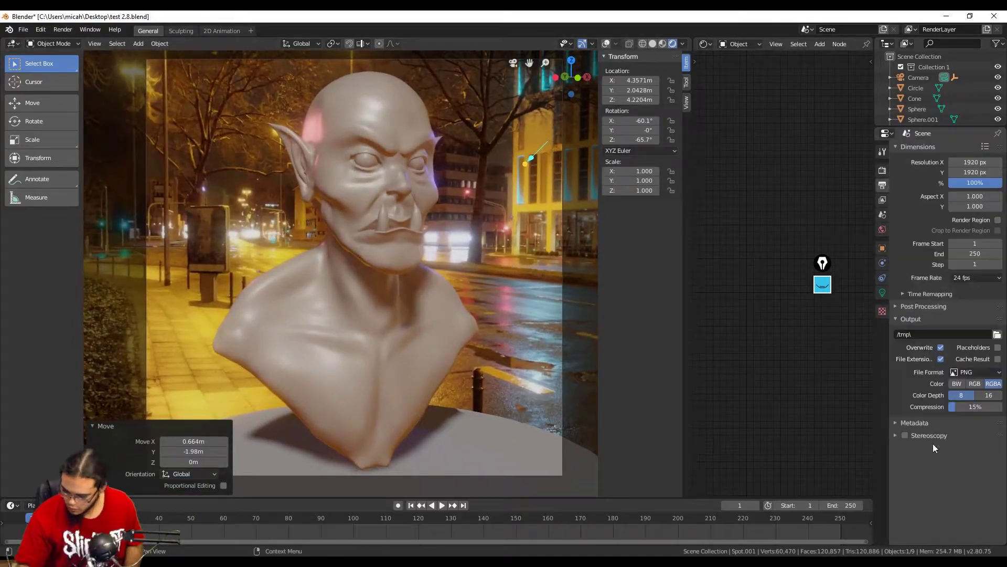
key("F12")
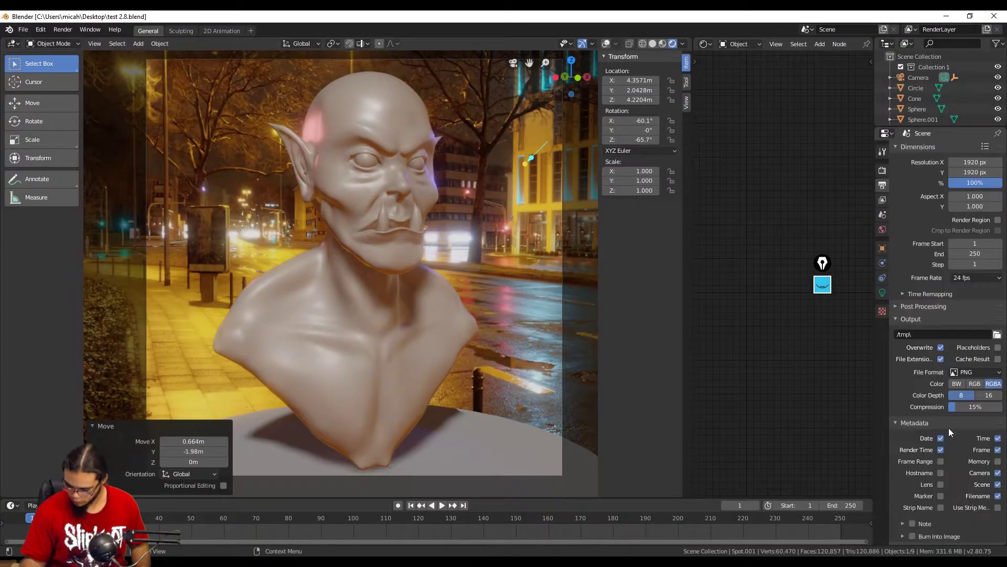
Enable the Transparent film background in the Eevee render settings
scroll(948, 432, "down", 1)
left_click(949, 423)
left_click(955, 422)
left_click(955, 422)
left_click(882, 170)
left_click(906, 191)
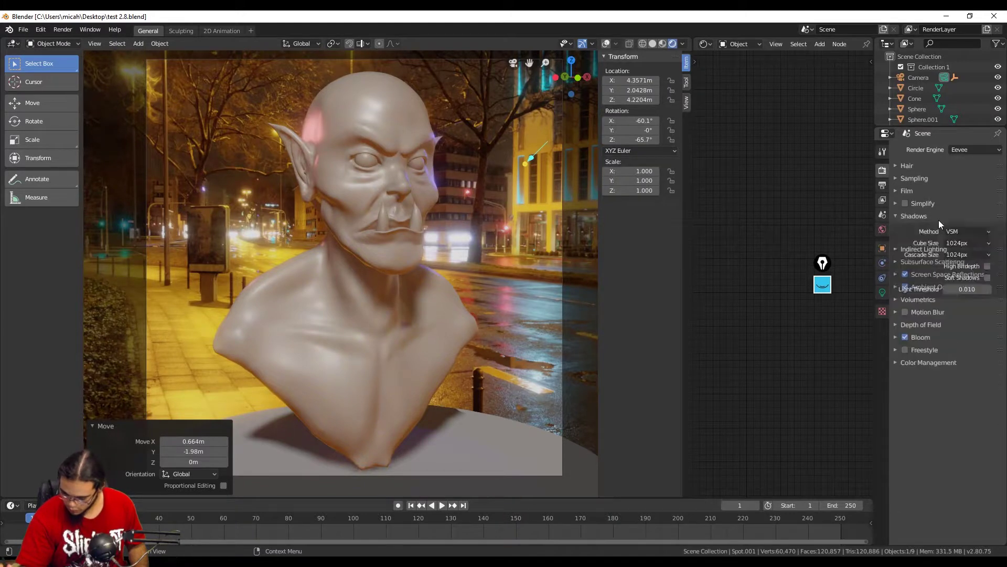
left_click(988, 217)
Switch to the 2D Animation workspace and expand the Film render settings
left_click(221, 30)
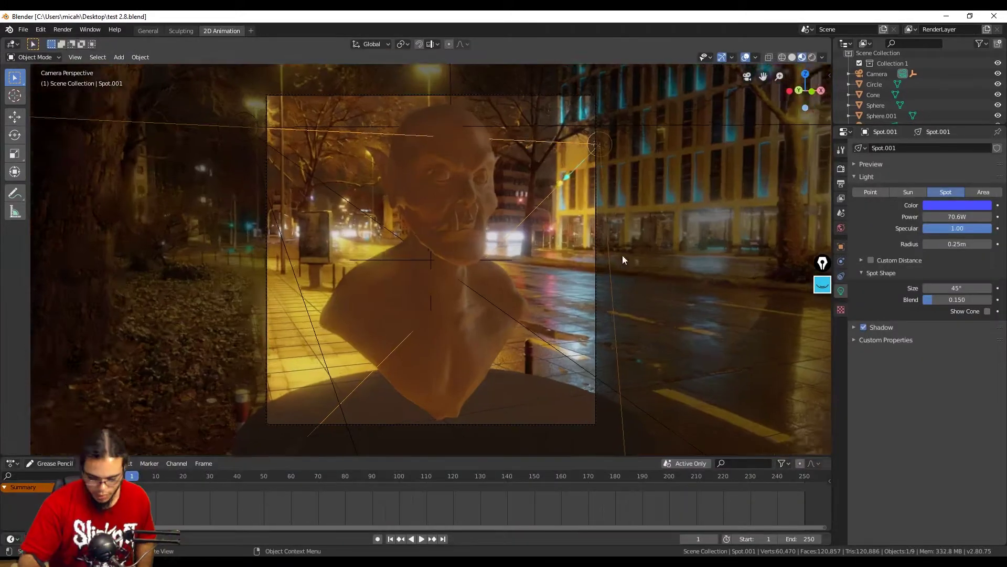
left_click(841, 168)
left_click(865, 345)
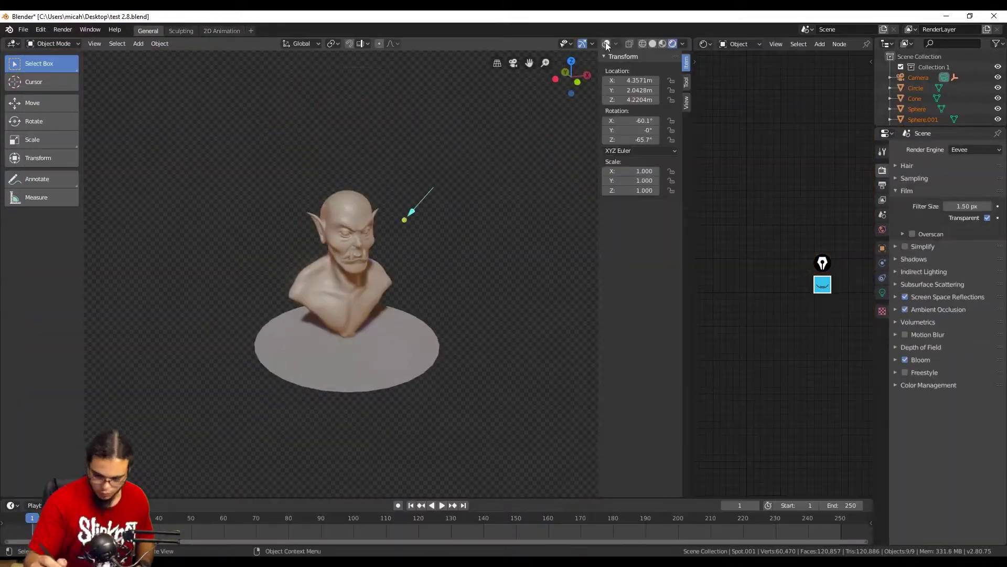
Move all the bust scene's objects into Collection 1 and hide that collection
key("m")
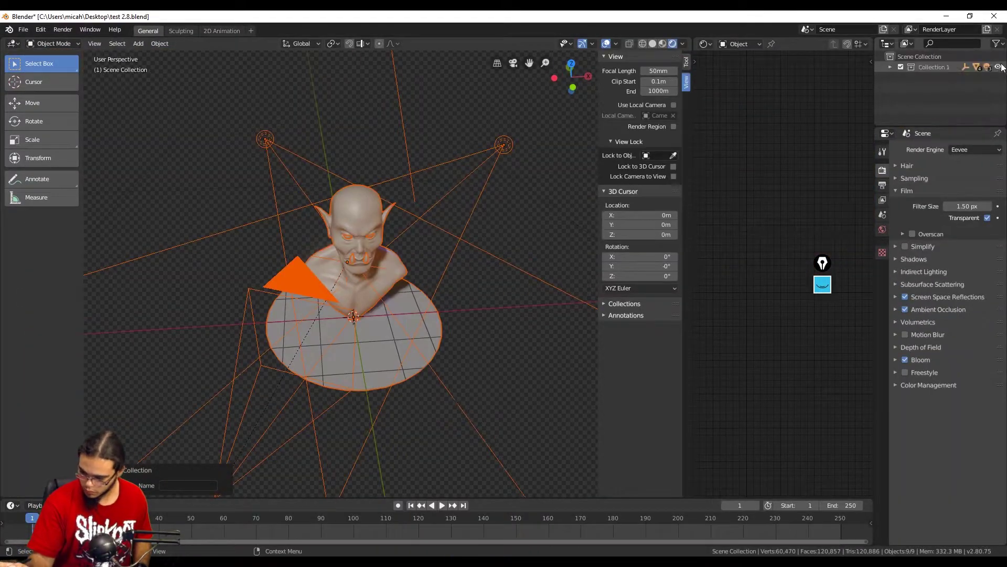
left_click(998, 67)
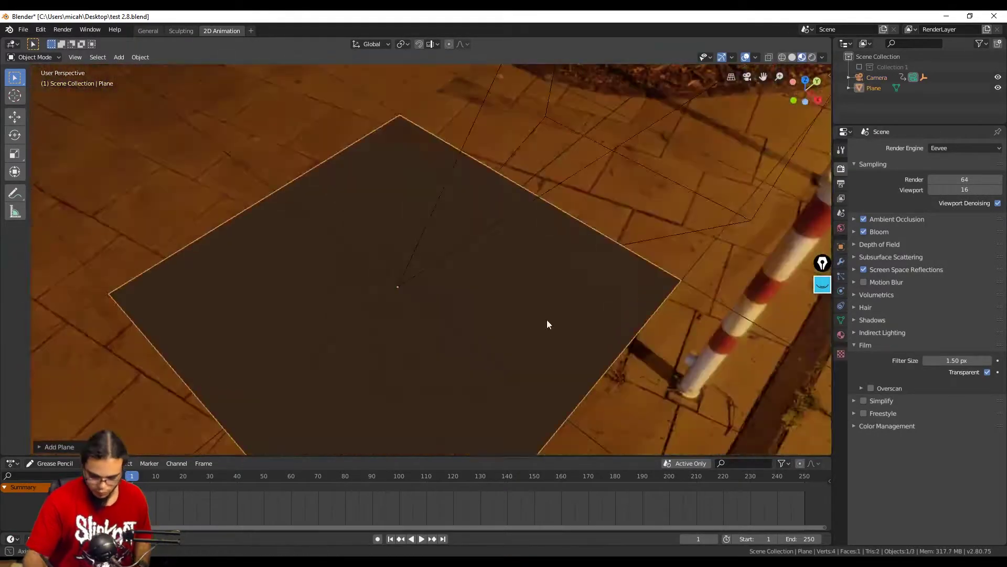
Switch the 2D Animation viewport to Solid shading in the camera view
key("z")
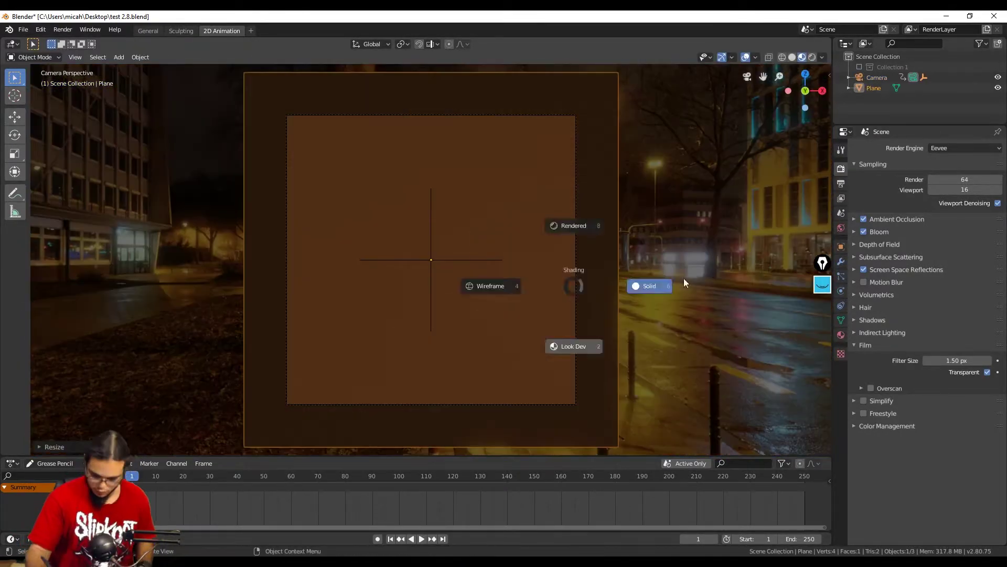
left_click(685, 284)
key("n")
key("n")
left_click_drag(822, 262, 847, 477)
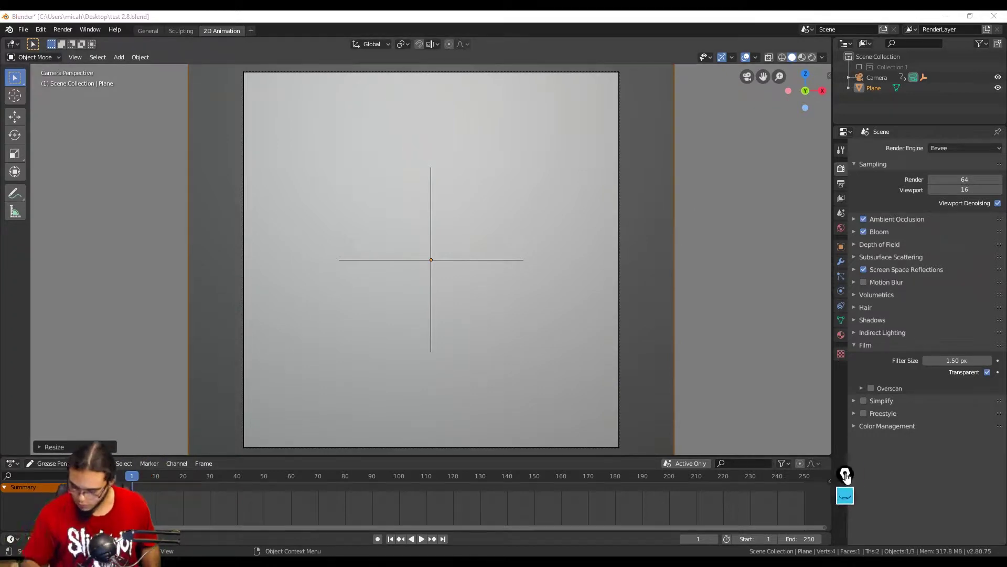
Try out a blank Grease Pencil object in the camera view, and delete it
left_click(118, 57)
mouse_move(147, 121)
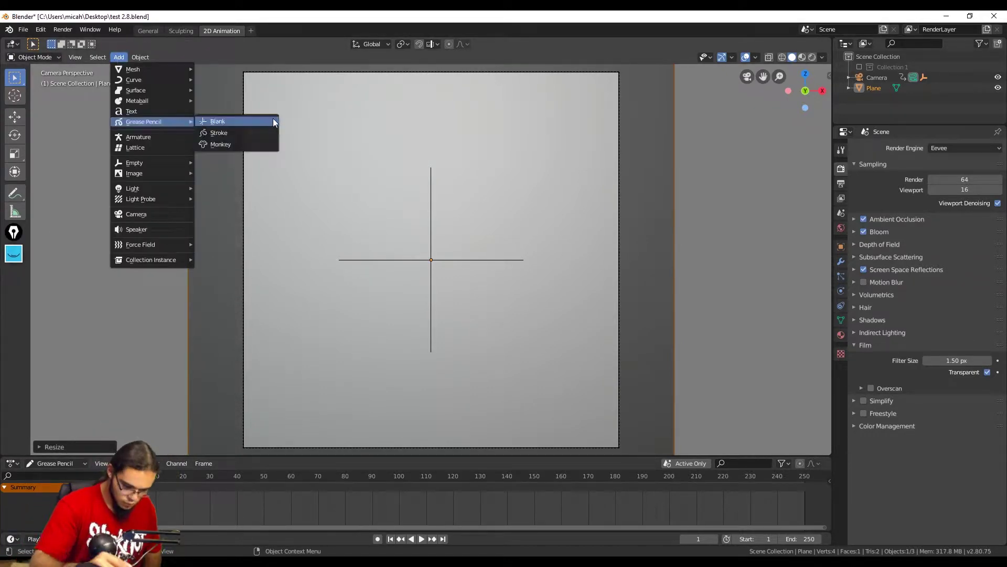
left_click(212, 121)
middle_click_drag(430, 262, 542, 314)
key("n")
scroll(542, 315, "down", 4)
left_click(825, 96)
key("KP_0")
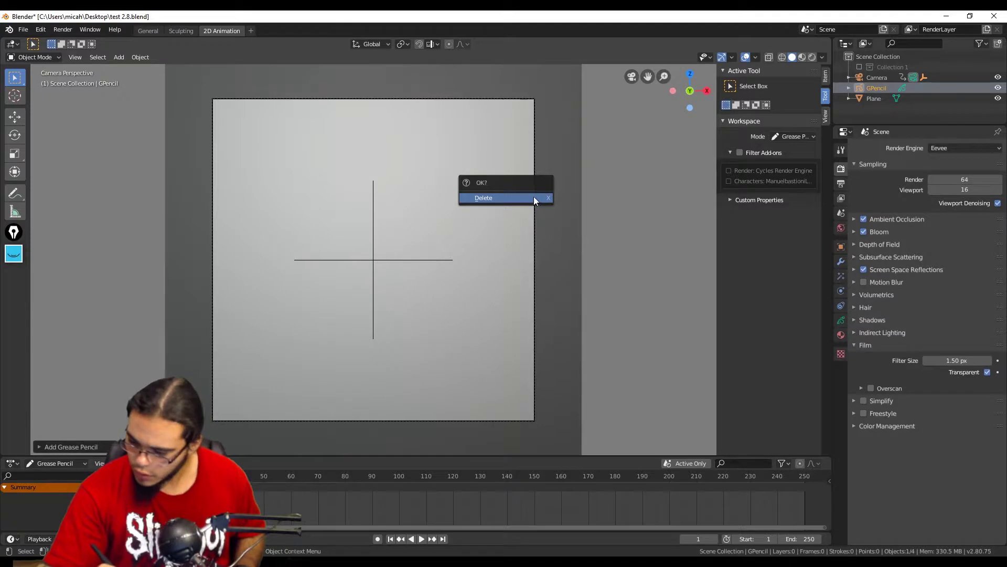
left_click(534, 199)
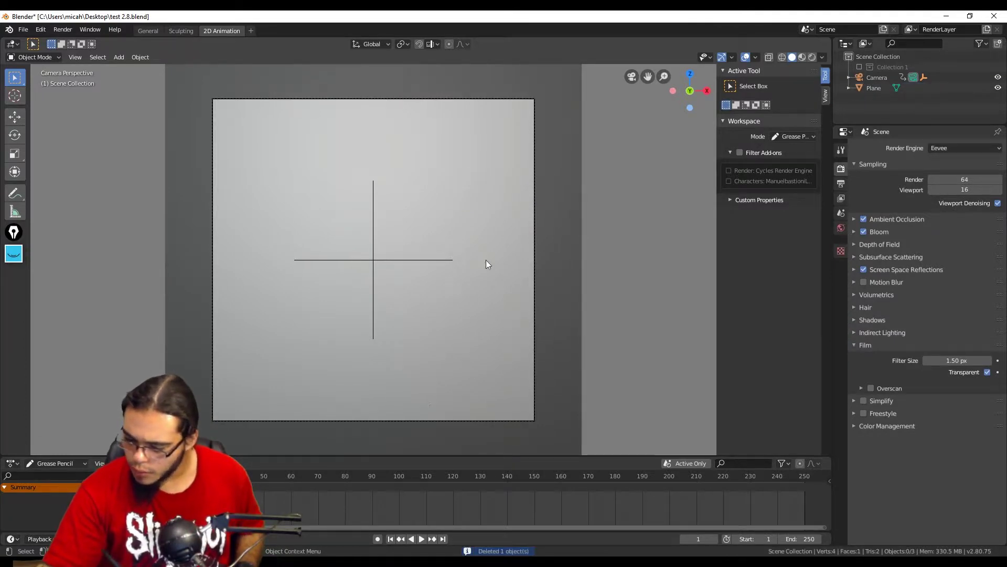
Put the Grease Pencil object into Draw mode and sketch wavy test strokes around the plane
left_click(787, 137)
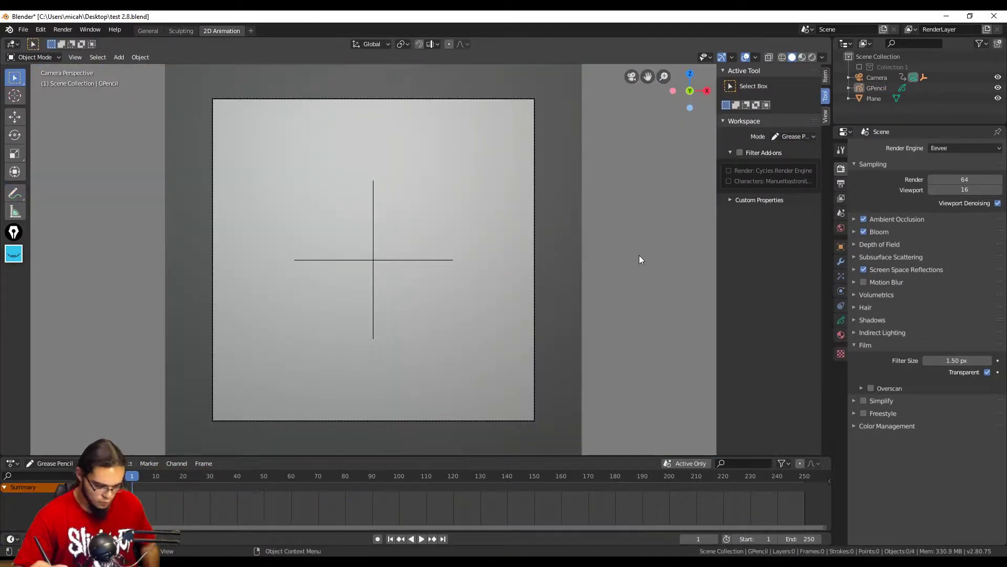
key("Tab")
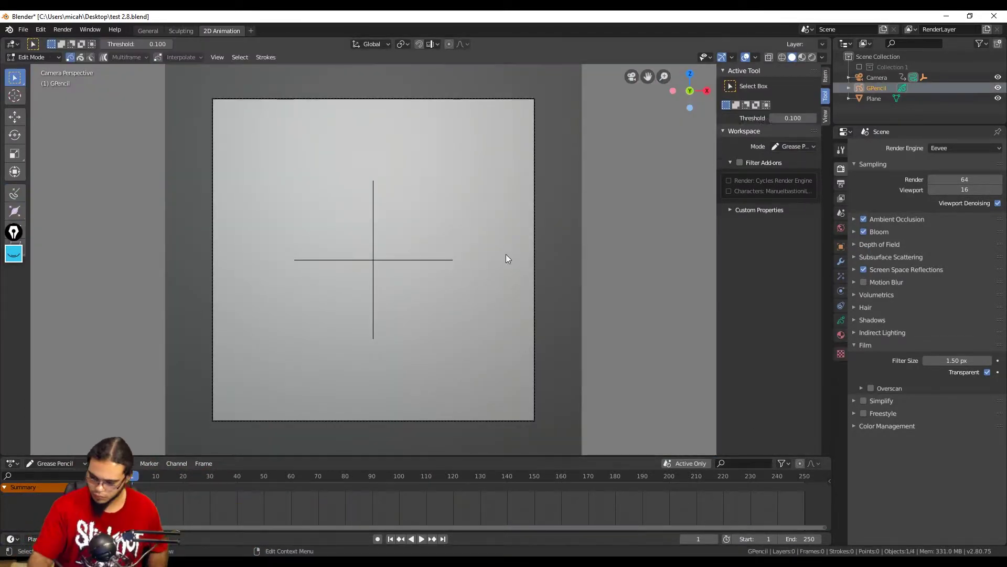
key("Tab")
left_click(119, 57)
left_click(34, 58)
left_click(36, 112)
middle_click_drag(397, 299, 542, 353)
left_click_drag(369, 202, 506, 153)
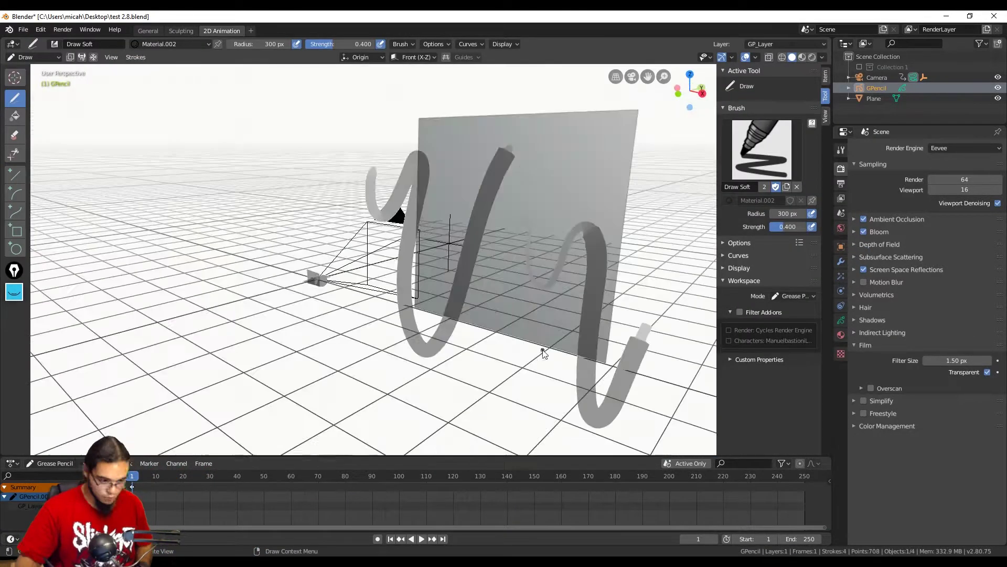
Replace the test drawing with a new Grease Pencil object in front view and sketch a ball with the Draw Pencil brush
key("KP_0")
key("Delete")
key("KP_1")
key("shift+a")
left_click(540, 229)
key("ctrl+Tab")
scroll(414, 315, "up", 5)
left_click(477, 56)
middle_click_drag(541, 120, 541, 162, "shift")
left_click_drag(416, 78, 394, 137)
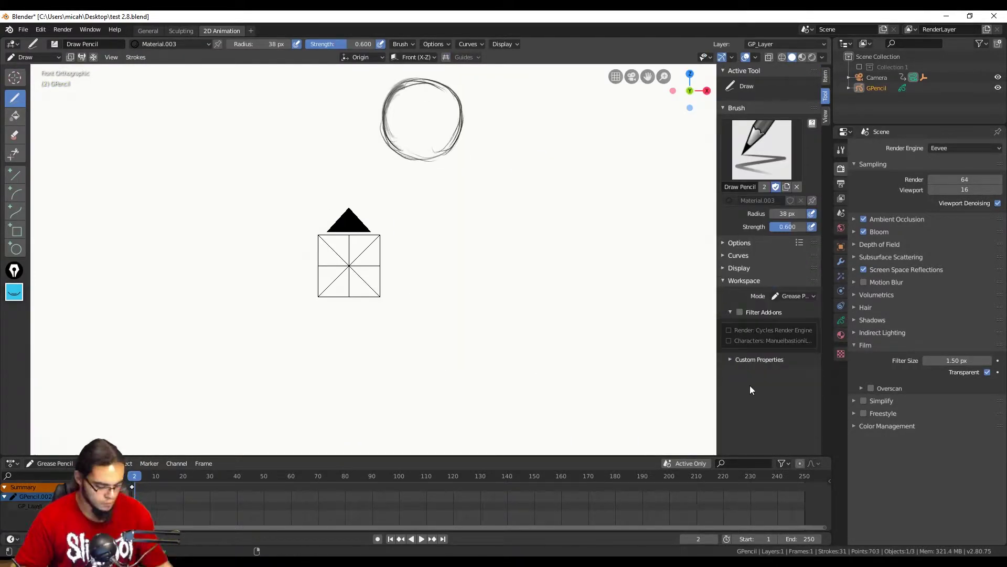
left_click(156, 44)
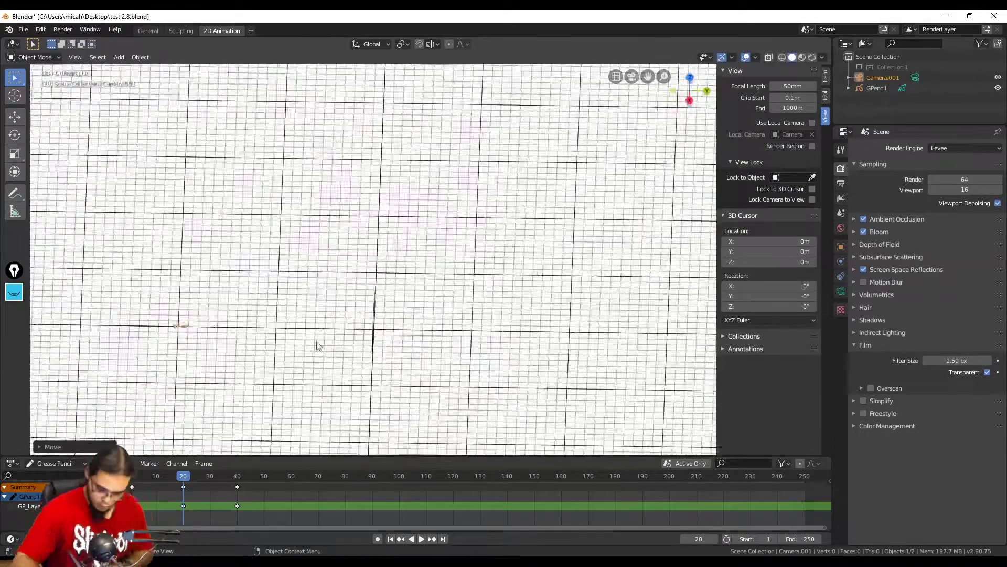
Set the new camera's Z rotation to 0°
mouse_move(207, 224)
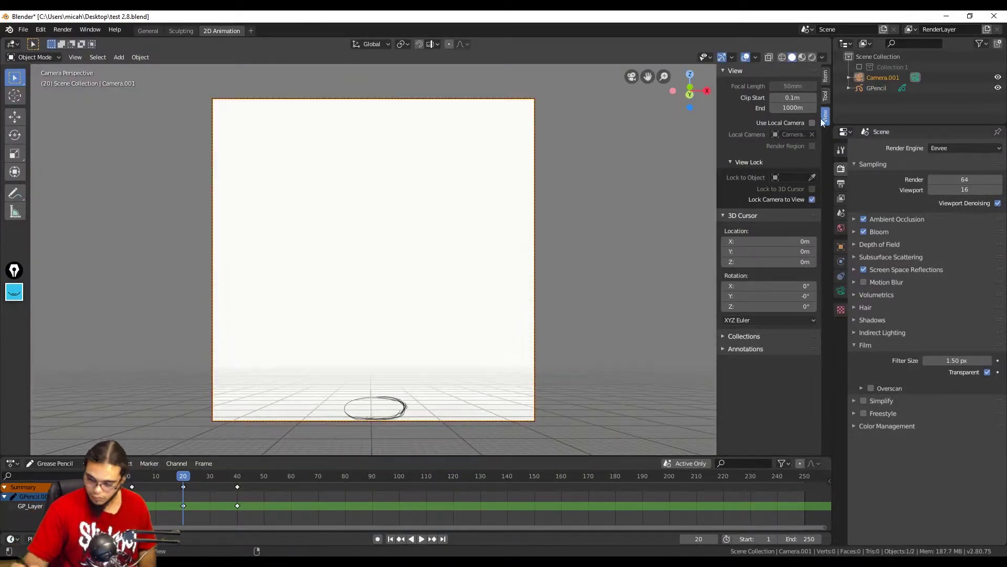
type("0")
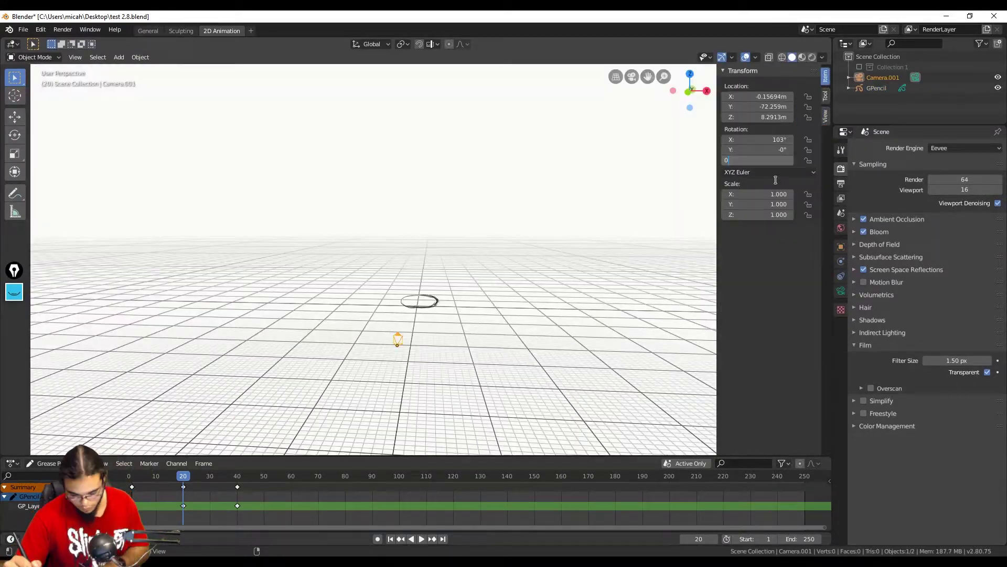
key("Return")
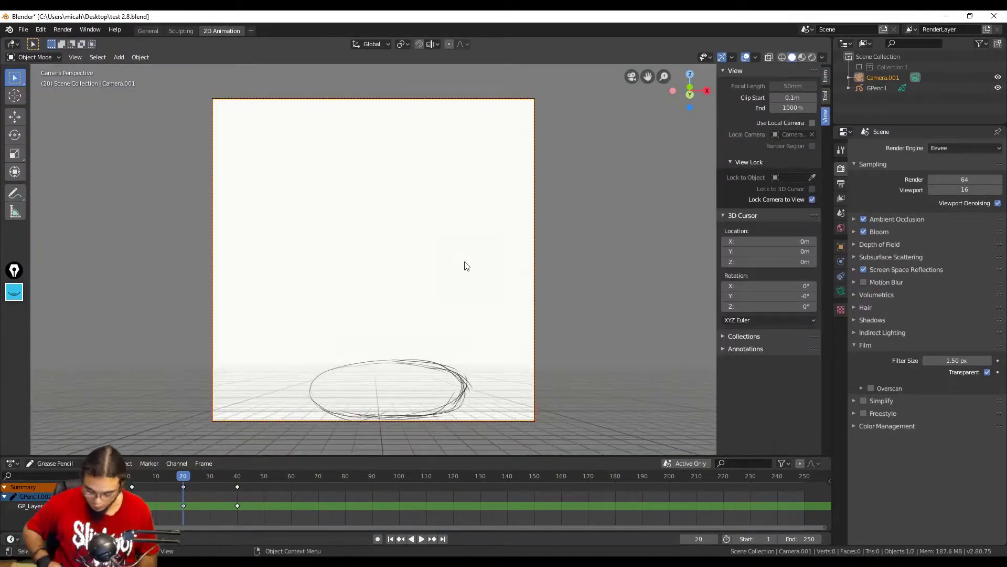
Fit the ball drawing in the camera frame and return the Grease Pencil object to Draw mode at frame 11
key("Right")
key("Tab")
key("g")
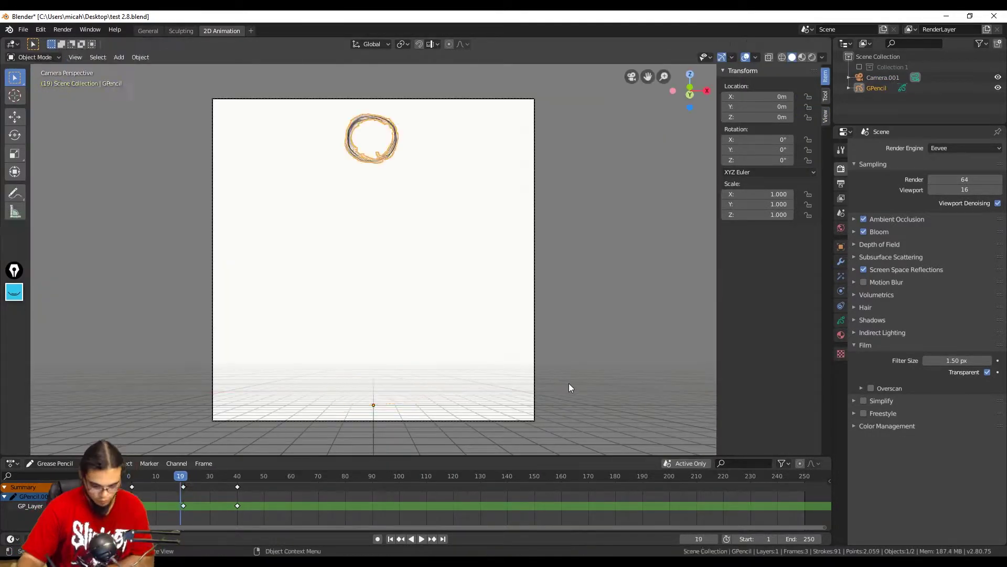
key("Tab")
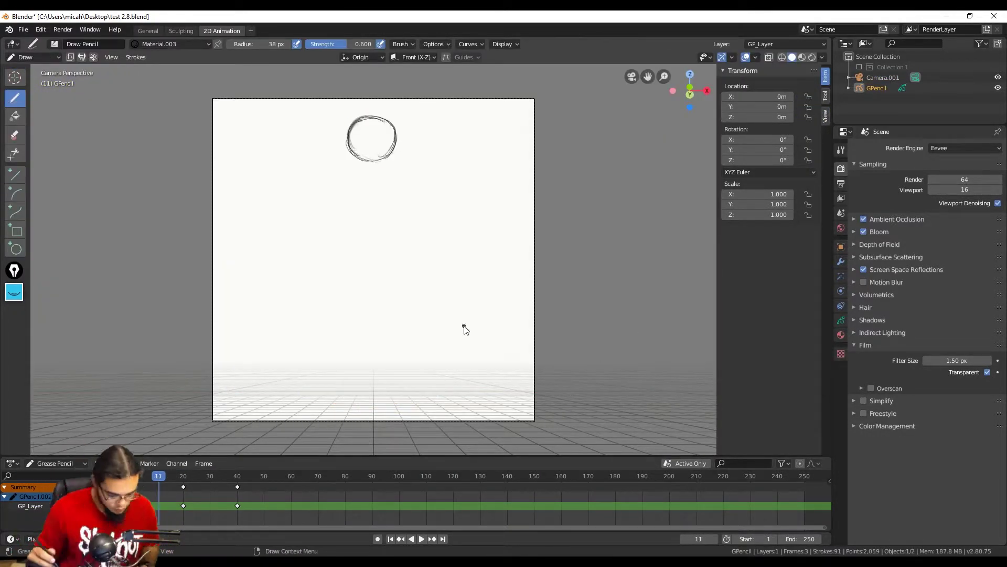
Look through the Draw Pencil brush options, the drawing plane choices and the available object modes
left_click(825, 96)
scroll(760, 238, "down", 2)
scroll(760, 238, "up", 2)
left_click(418, 57)
left_click(32, 57)
key("Escape")
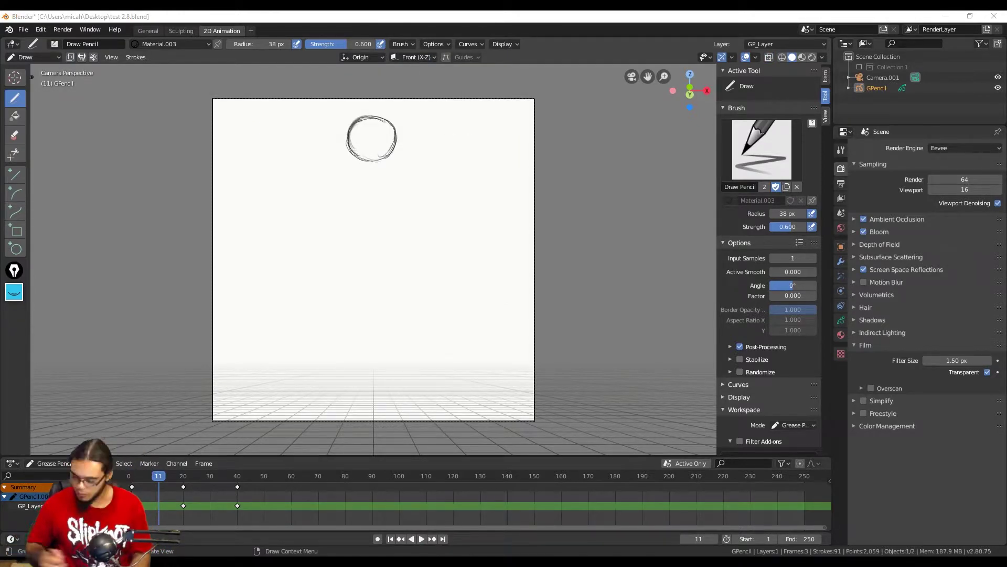
Show the Grease Pencil canvas overlay, draw a looping test stroke at frame 11 and inspect it from other angles
left_click(755, 56)
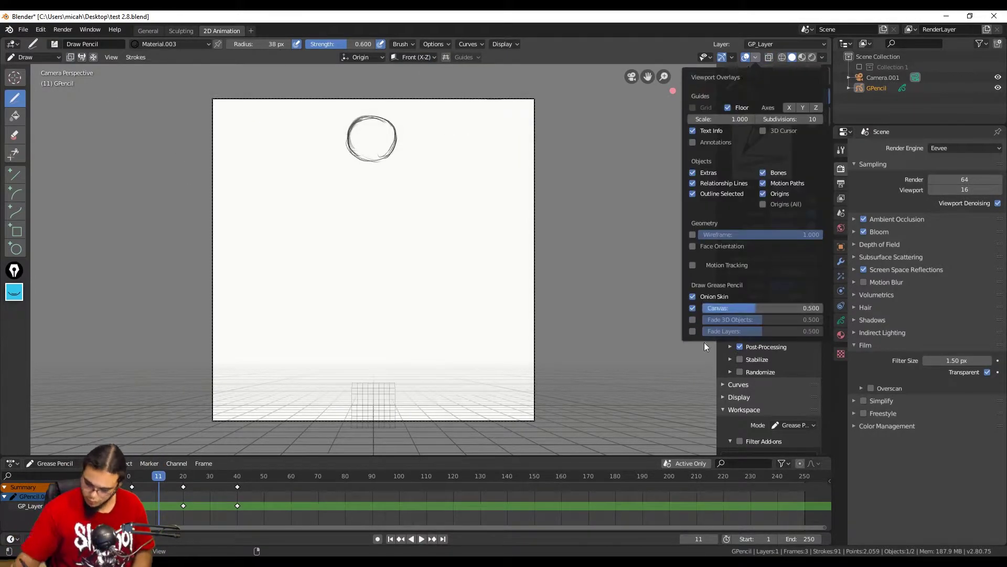
left_click(692, 308)
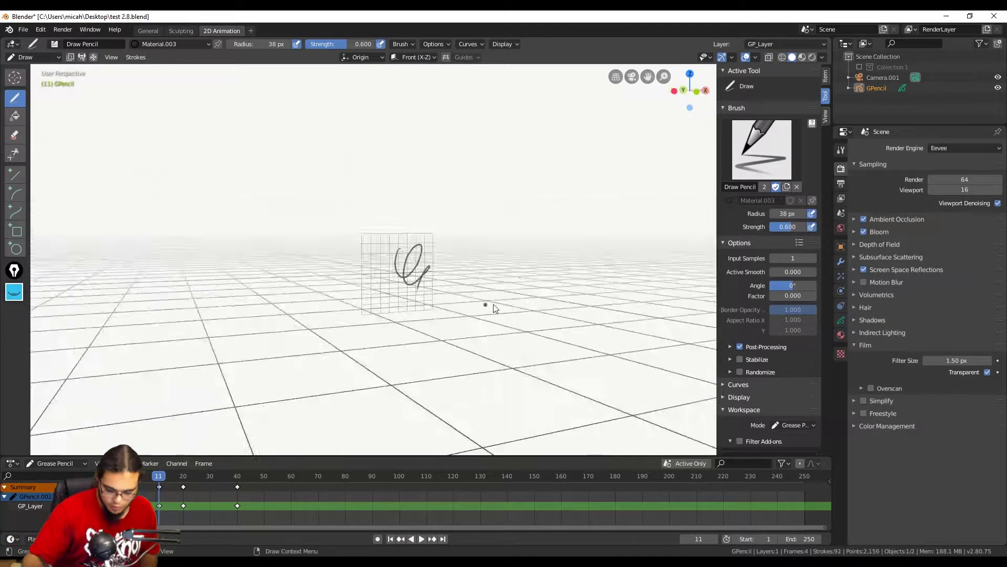
middle_click_drag(493, 306, 207, 411)
scroll(551, 295, "down", 5)
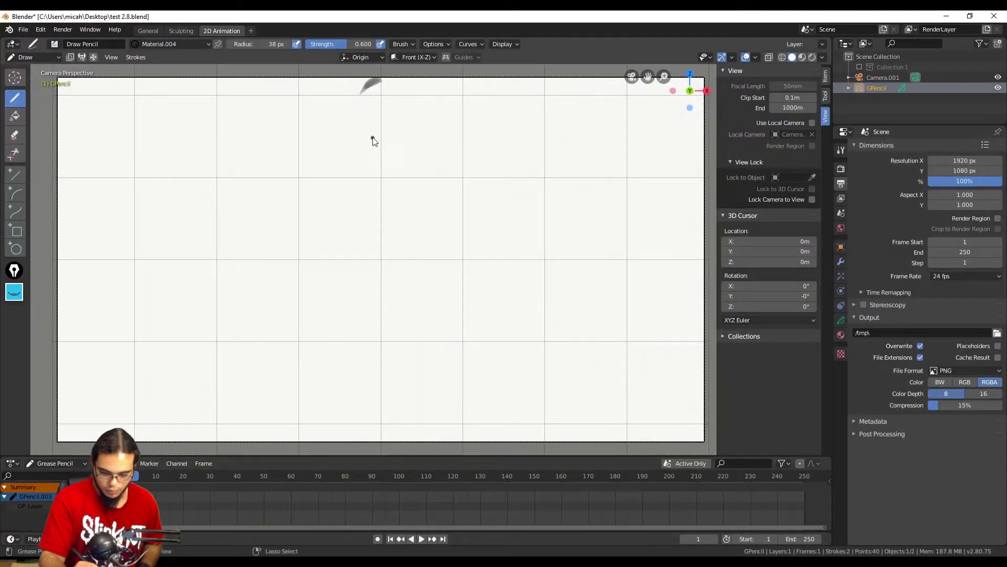
Sketch a ball near the upper edge of the camera frame with the Draw Pencil brush at 7 px radius
mouse_move(373, 85)
left_mouse_down()
mouse_move(356, 143)
mouse_move(418, 124)
left_mouse_up()
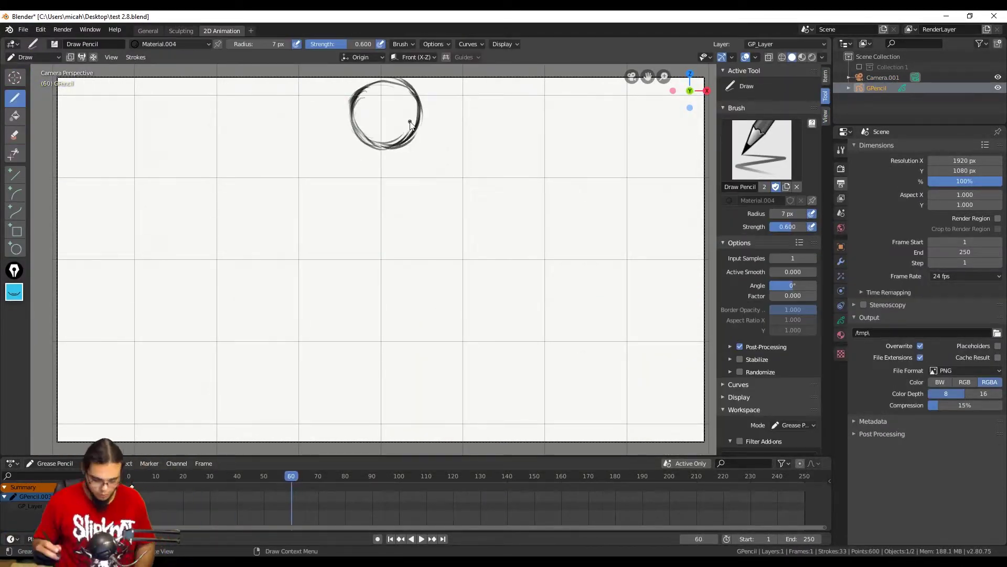
Draw the ball near the camera frame's upper edge at frame 60 and a flattened ball at its lower edge at frame 30, and play the animation
mouse_move(385, 87)
left_mouse_down()
mouse_move(375, 144)
mouse_move(417, 139)
left_mouse_up()
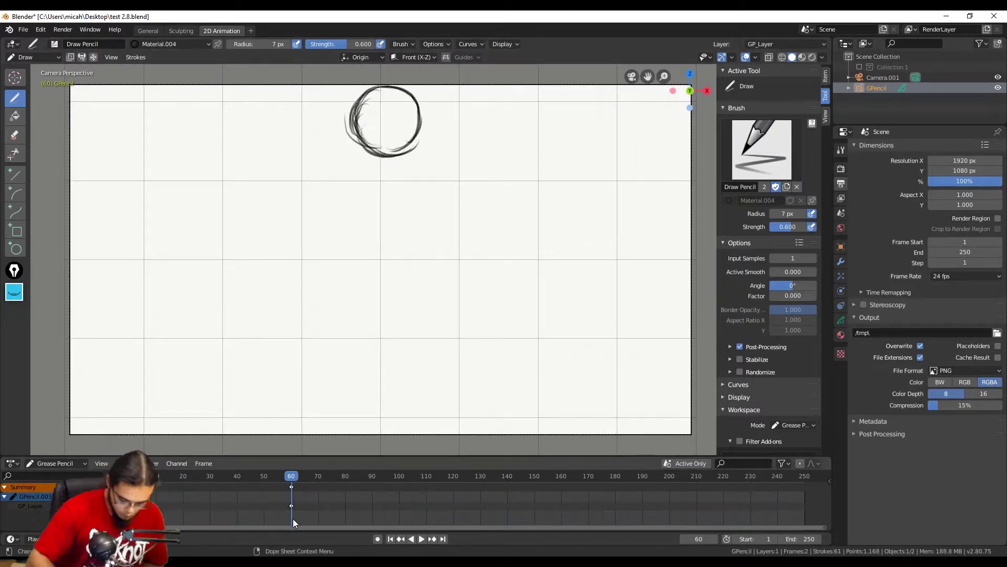
left_click_drag(326, 429, 369, 432)
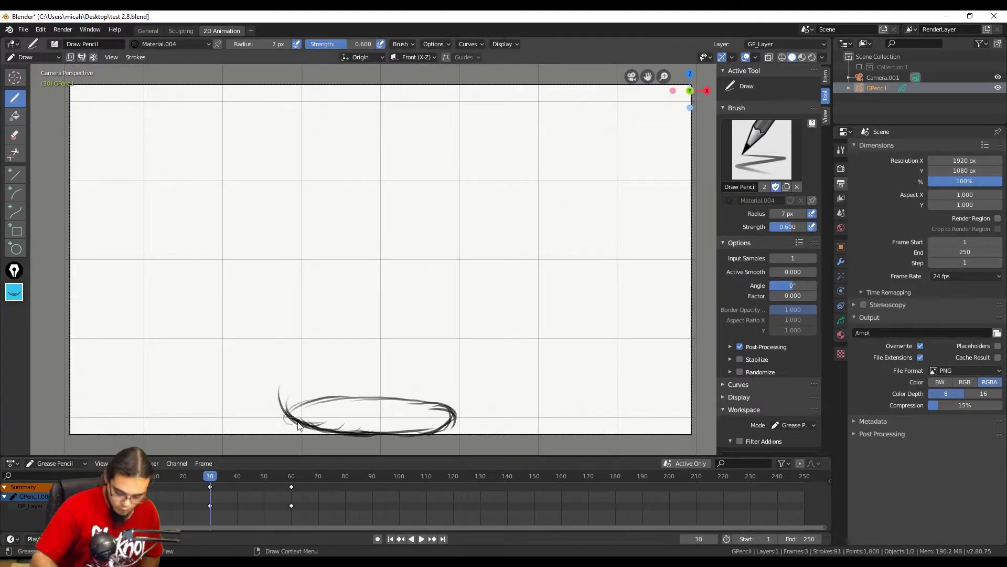
left_click_drag(297, 425, 481, 400)
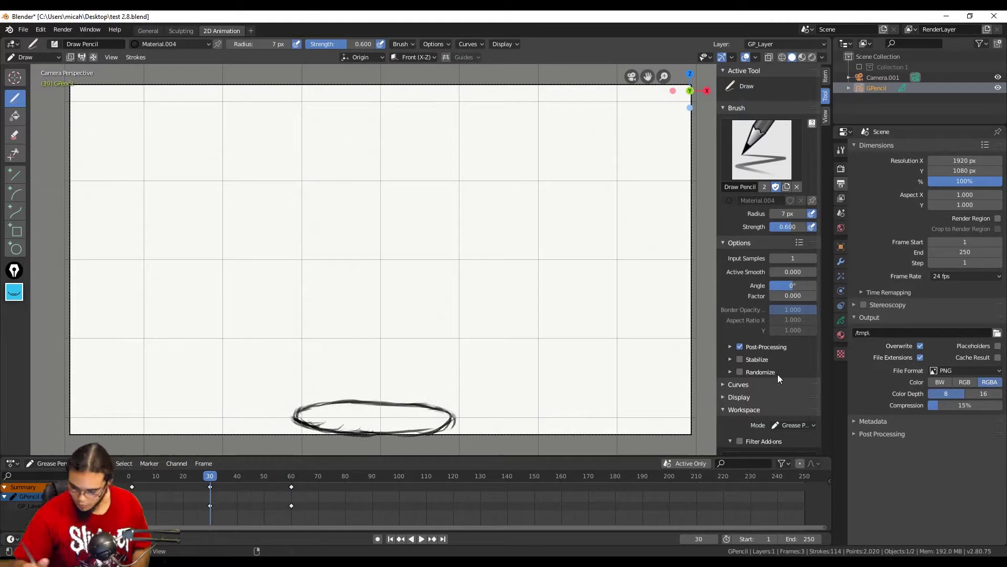
key("space")
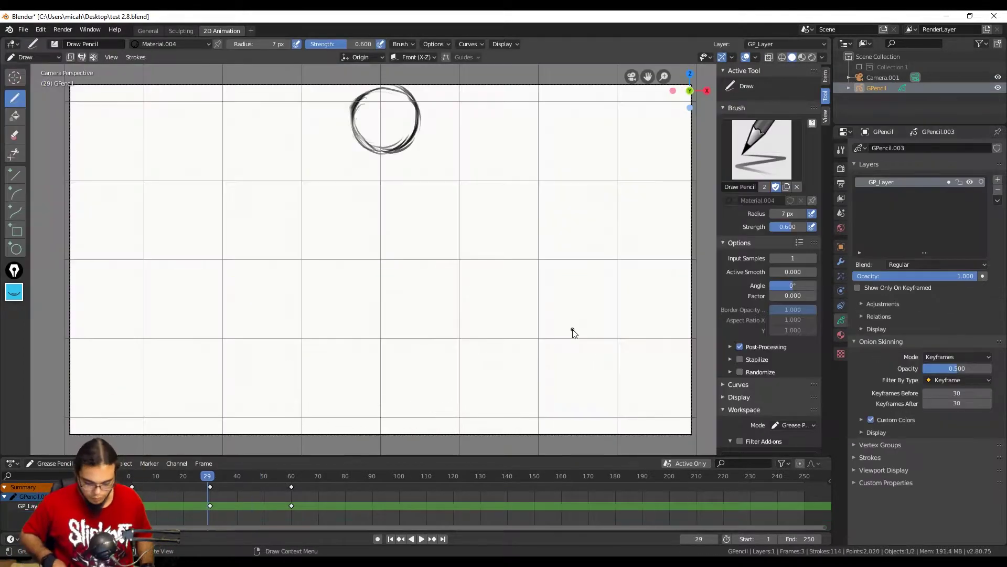
key("Right")
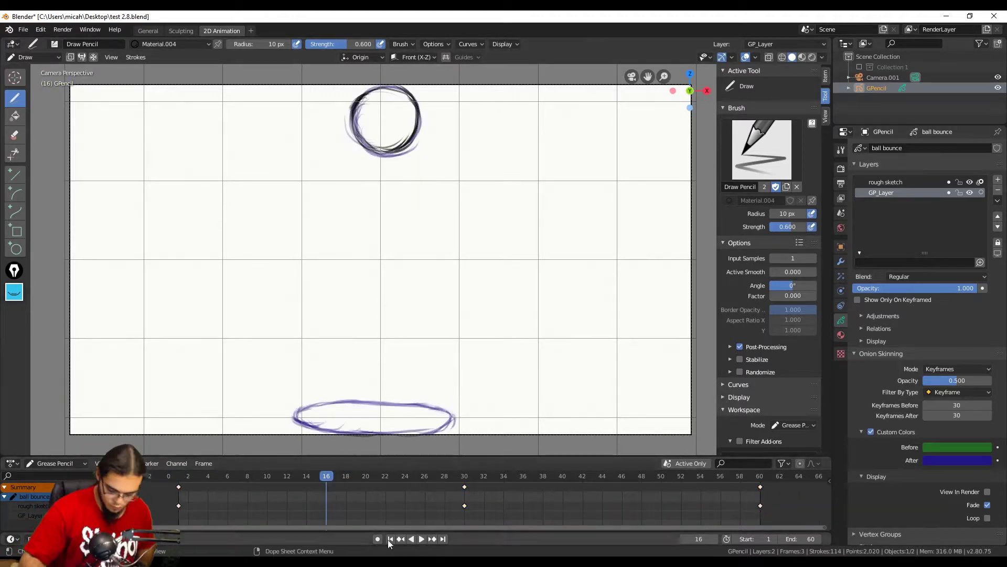
Undo the rejected strokes of the in-between ball at frame 16 and play the animation
key("ctrl+z")
key("ctrl+z")
key("ctrl+z")
key("ctrl+z")
key("ctrl+z")
key("ctrl+z")
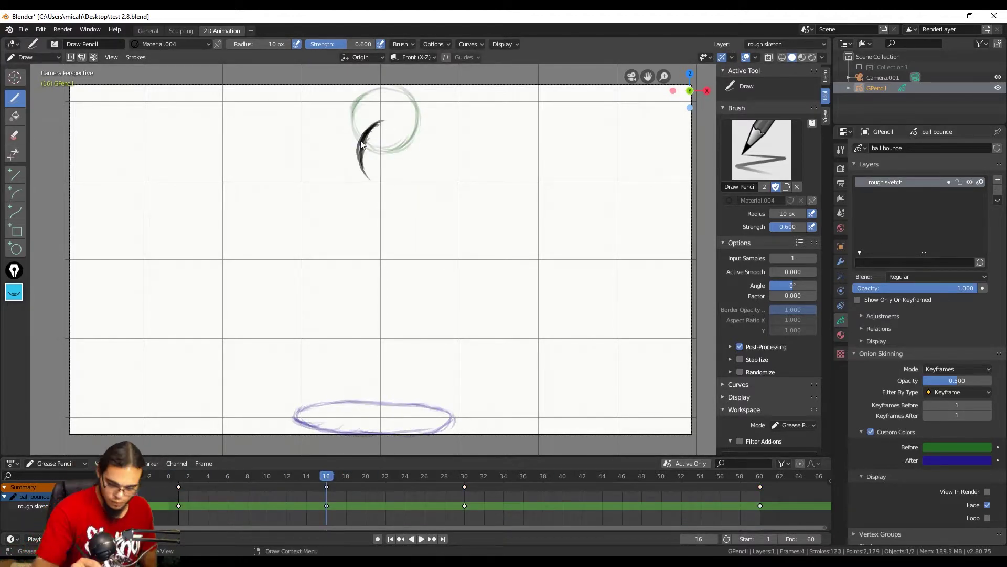
key("ctrl+z")
key("ctrl+z")
key("ctrl+z")
key("ctrl+z")
left_click(421, 539)
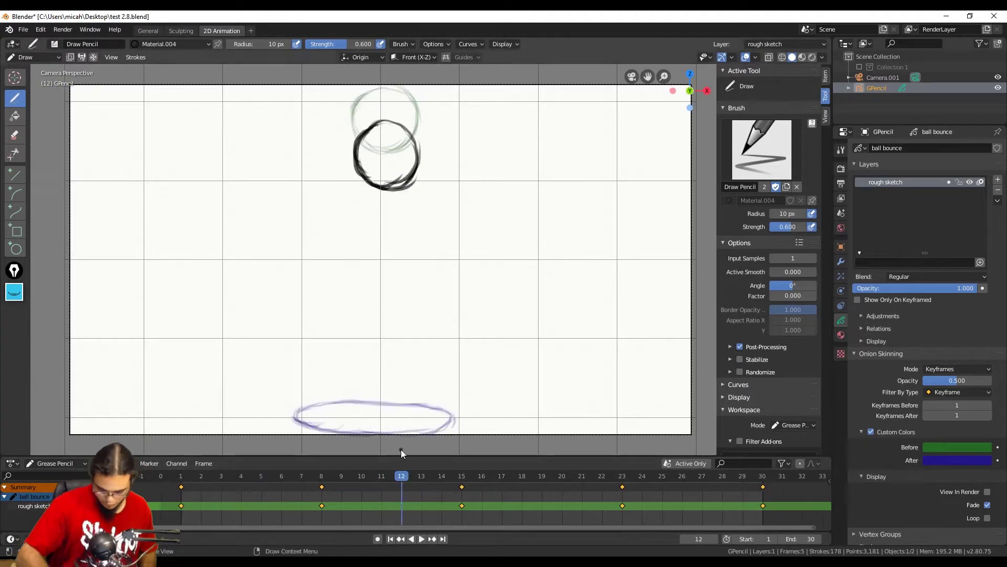
Draw a vertically stretched ball in the middle of the camera frame at frames 11 and 19
key("Left")
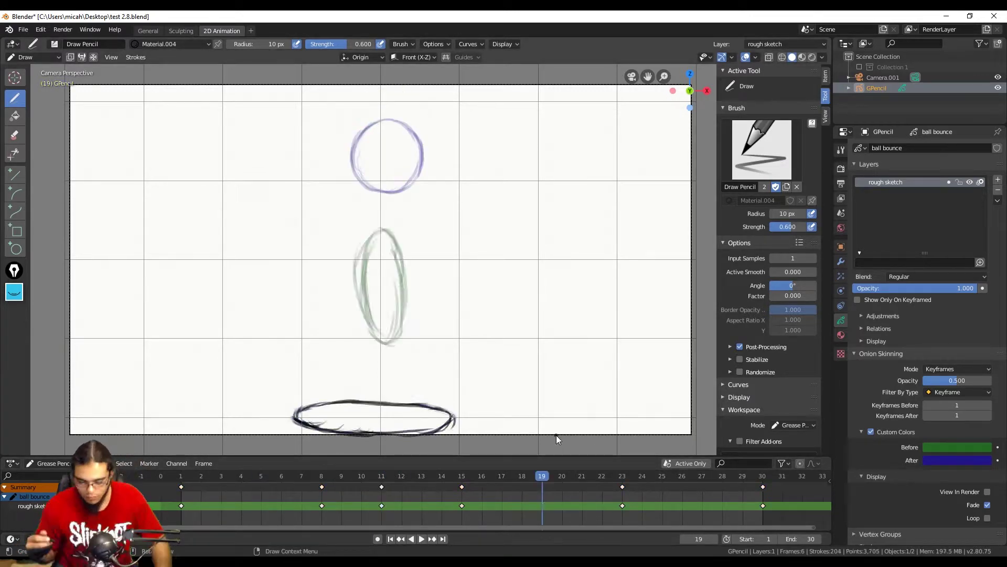
left_click_drag(382, 229, 387, 343)
left_click(171, 44)
Draw in-between balls slightly below the highest position at frames 5 and 26, playing the animation to check the motion
left_click(242, 475)
left_click(261, 476)
left_click_drag(357, 131, 389, 167)
left_click_drag(382, 104, 419, 126)
left_click_drag(417, 152, 381, 171)
key("space")
key("space")
left_click(682, 476)
left_click_drag(381, 108, 417, 170)
Move the keyframes at frames 8, 11, 23 and 19 to frames 9, 13, 22 and 18
left_click_drag(321, 505, 342, 505)
left_click_drag(381, 505, 421, 506)
left_click(444, 476)
left_click(225, 477)
left_click_drag(225, 476, 381, 477)
left_click_drag(622, 505, 602, 506)
left_click_drag(542, 505, 522, 505)
left_click_drag(482, 476, 441, 474)
left_click(422, 476)
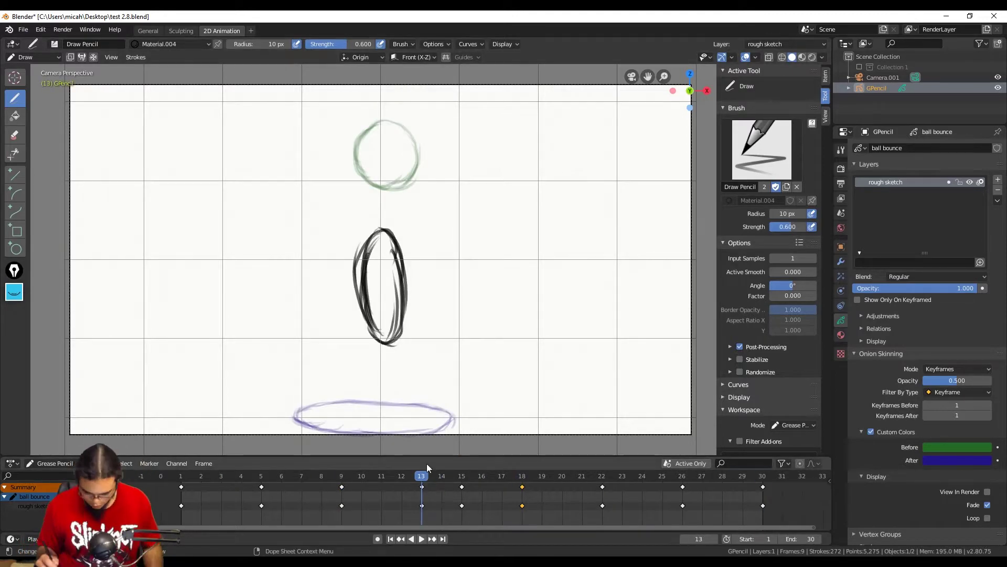
Play the bounce animation and change the scene's frame rate in the output settings
key("space")
key("Escape")
left_click(840, 183)
left_click(965, 276)
left_click(954, 330)
Move the keyframes at frames 13, 9, 5, 26 and 22 to frames 12, 8, 4, 27 and 23, playing the animation in between
left_click_drag(422, 505, 402, 505)
left_click_drag(341, 505, 322, 505)
left_click_drag(261, 505, 241, 505)
key("space")
key("space")
left_click_drag(683, 506, 702, 505)
left_click_drag(602, 505, 622, 505)
Draw a slightly stretched in-between ball in the upper half of the camera frame at frame 10
left_click(540, 475)
mouse_move(522, 505)
left_mouse_down()
mouse_move(541, 505)
mouse_move(362, 480)
left_mouse_up()
key("space")
mouse_move(382, 158)
left_mouse_down()
mouse_move(369, 184)
mouse_move(381, 273)
left_mouse_up()
left_click_drag(383, 157, 388, 272)
Insert a blank keyframe at frame 21 and draw a slightly stretched ball for the way back up
key("Tab")
left_click(405, 479)
key("Tab")
mouse_move(404, 483)
left_mouse_down()
mouse_move(353, 484)
mouse_move(442, 480)
mouse_move(502, 506)
mouse_move(581, 475)
left_mouse_up()
key("Tab")
key("Tab")
key("ctrl+Tab")
key("shift+i")
key("shift+i")
left_click_drag(383, 168, 388, 266)
Insert a blank keyframe at frame 25, draw the ball near the upper edge and play the animation from the start
mouse_move(562, 476)
left_mouse_down()
mouse_move(617, 503)
mouse_move(662, 494)
left_mouse_up()
key("shift+i")
mouse_move(387, 112)
left_mouse_down()
mouse_move(408, 122)
mouse_move(387, 157)
left_mouse_up()
left_click(222, 476)
left_click(422, 539)
key("space")
key("shift+Left")
left_click(421, 539)
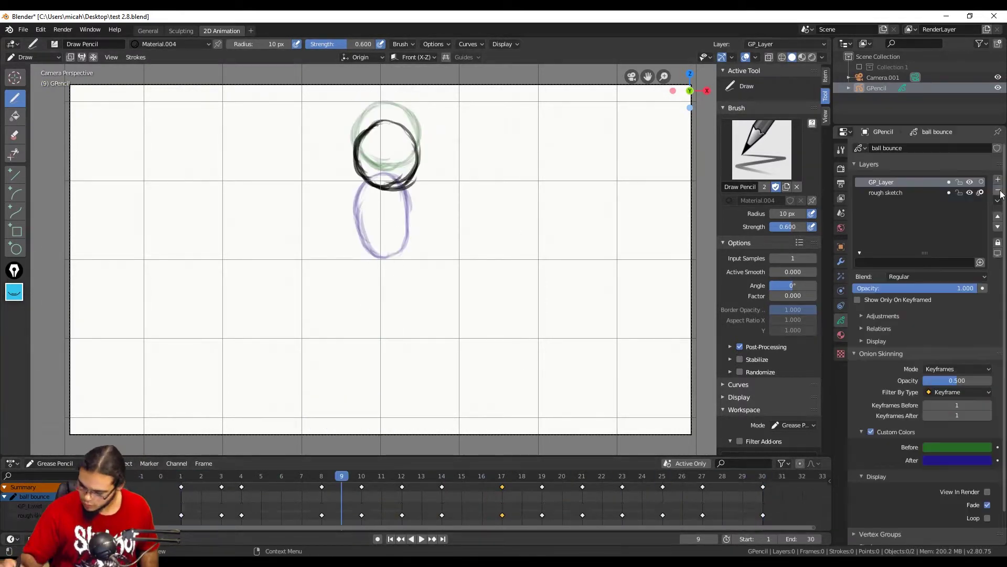
Add a Grease Pencil layer named color and give it a green custom channel color
left_click(997, 179)
double_click(875, 193)
type("color")
key("Return")
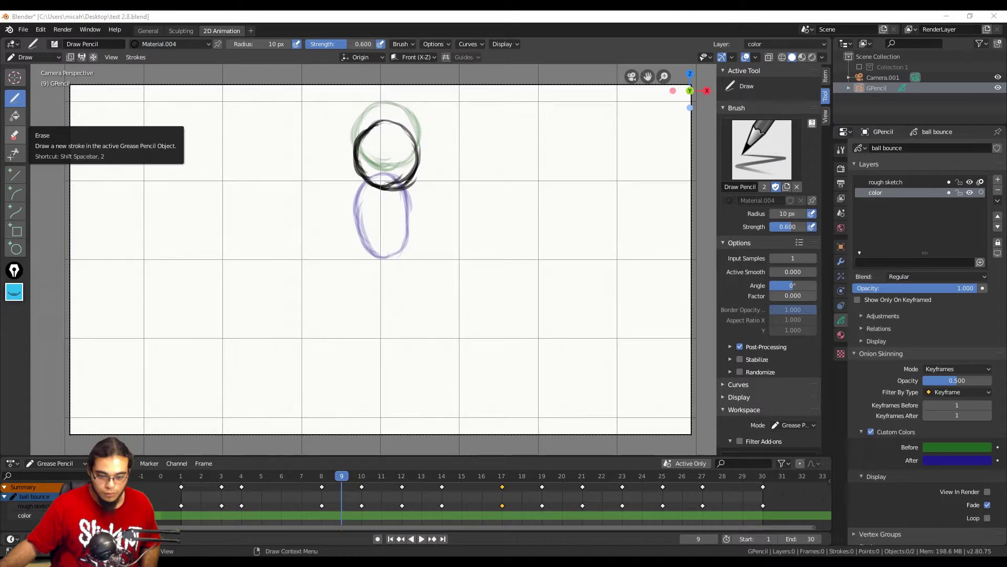
left_click(876, 341)
left_click(965, 356)
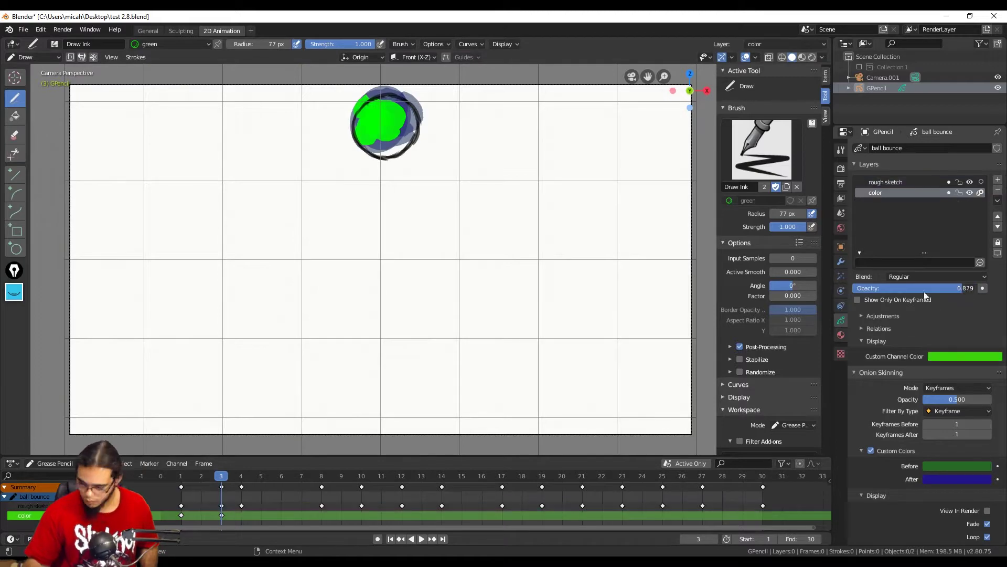
Paint the ball green on the color layer at frames 3 and 10 with the Draw Ink brush, undoing a stray stroke
left_click_drag(365, 100, 392, 148)
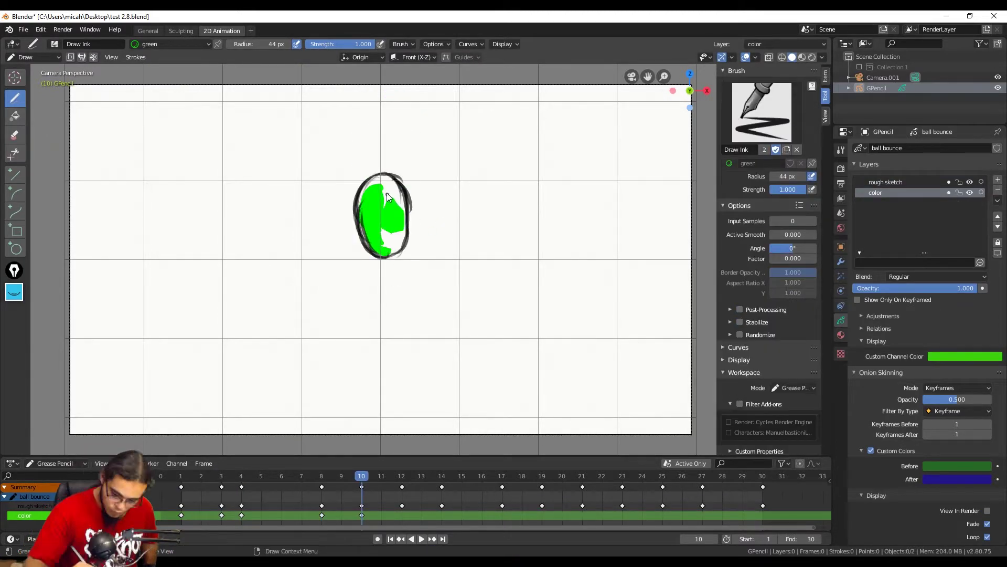
left_click_drag(483, 367, 603, 207)
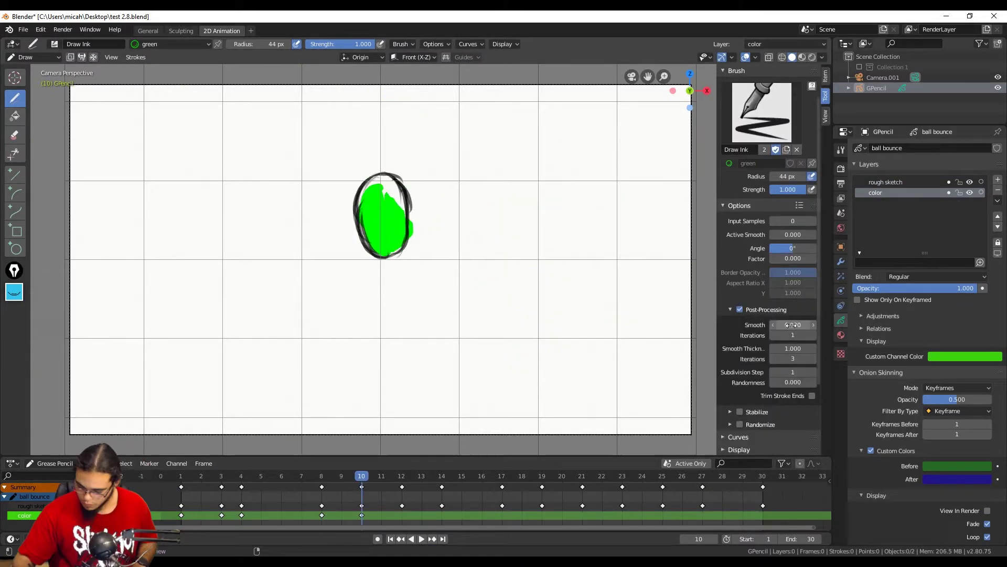
key("ctrl+z")
left_click_drag(399, 210, 366, 229)
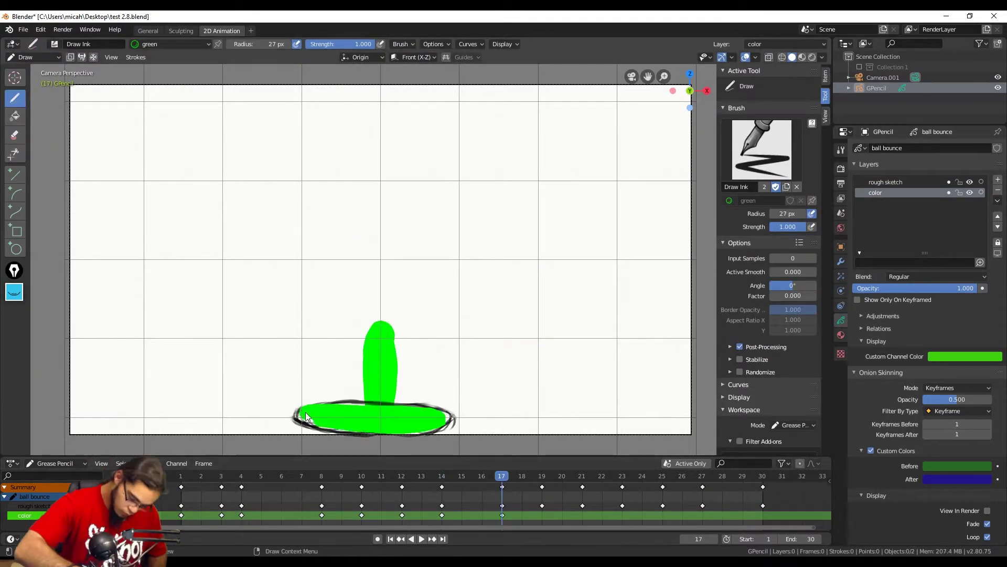
Paint the ball green at frames 19, 21, 23, 25, 27 and 30 with the 27 px Draw Ink brush and play the animation
left_click(542, 476)
left_click(582, 475)
left_click_drag(385, 180, 385, 249)
left_click(623, 475)
left_click(663, 476)
left_click_drag(408, 152, 391, 164)
left_click(702, 476)
left_click(763, 475)
mouse_move(370, 115)
left_mouse_down()
mouse_move(398, 160)
mouse_move(398, 147)
left_mouse_up()
key("space")
key("space")
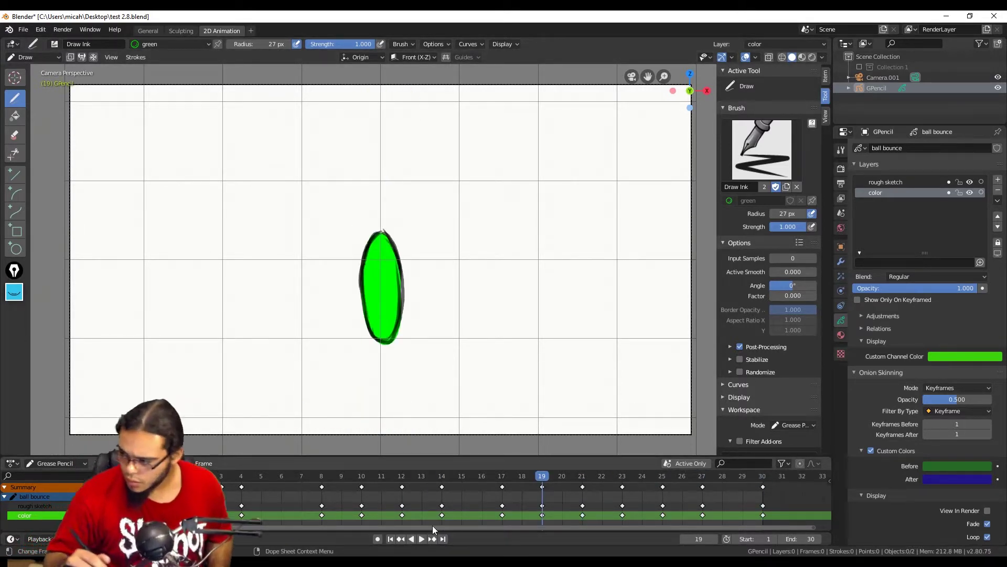